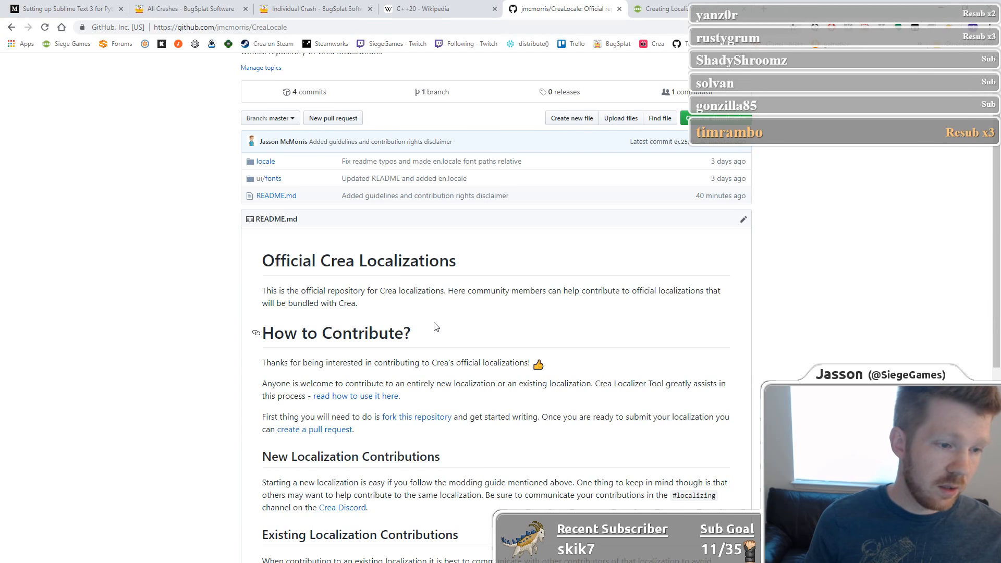
Read the CreaLocale README's contribution instructions, including the #localizing channel, Crea updates, localization guidelines and rights disclaimer.
scroll(436, 327, down, 1)
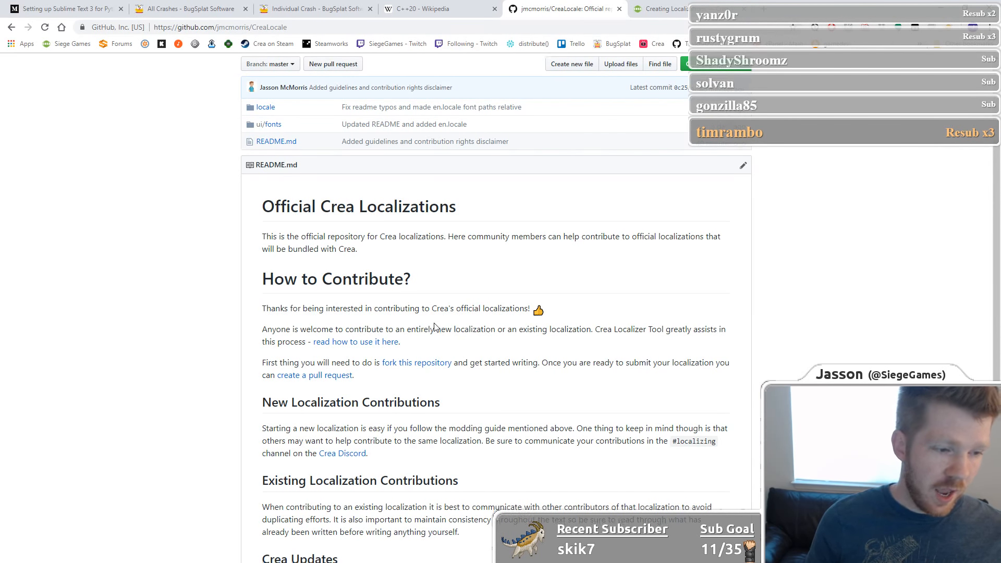
scroll(436, 327, down, 2)
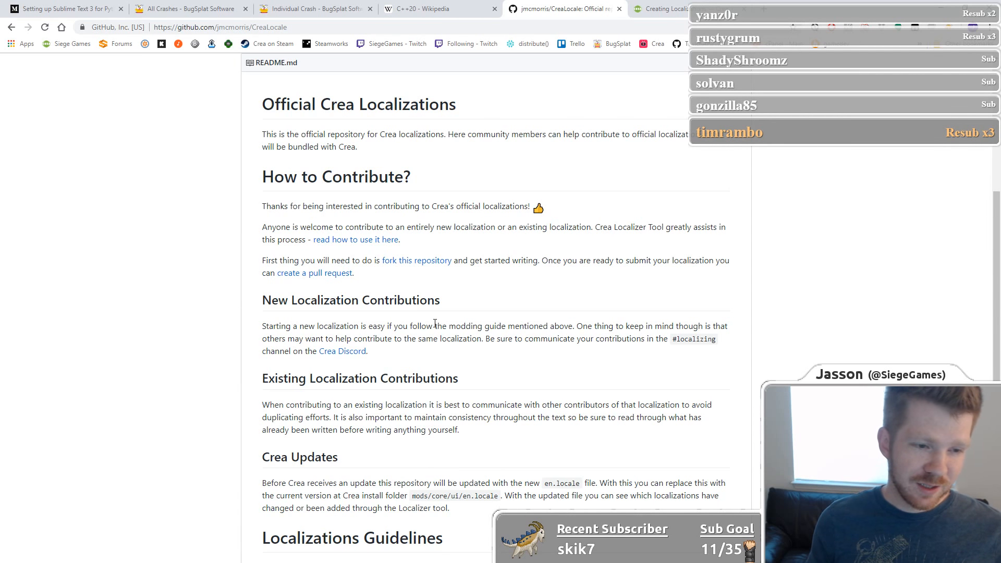
double_click(690, 338)
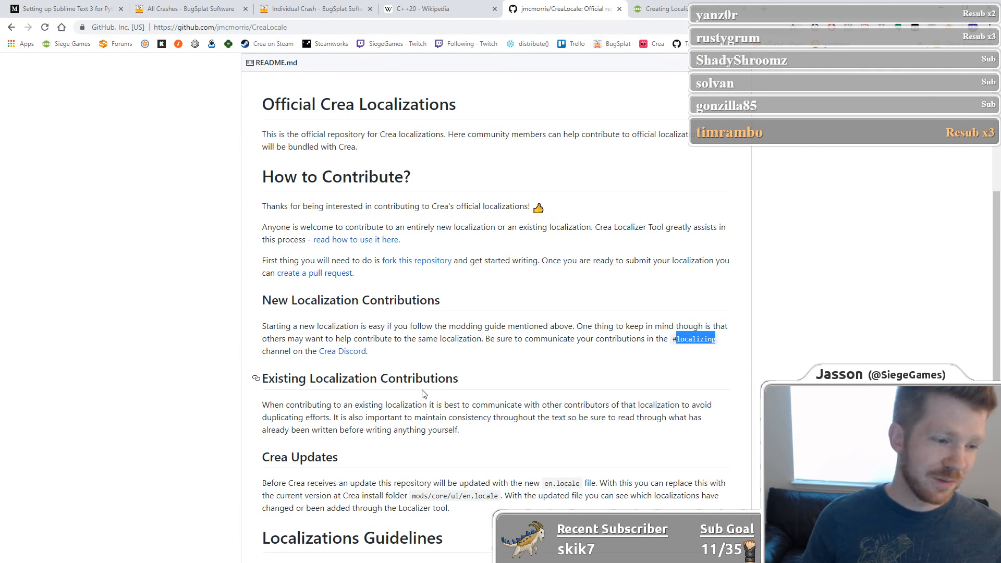
scroll(423, 394, down, 3)
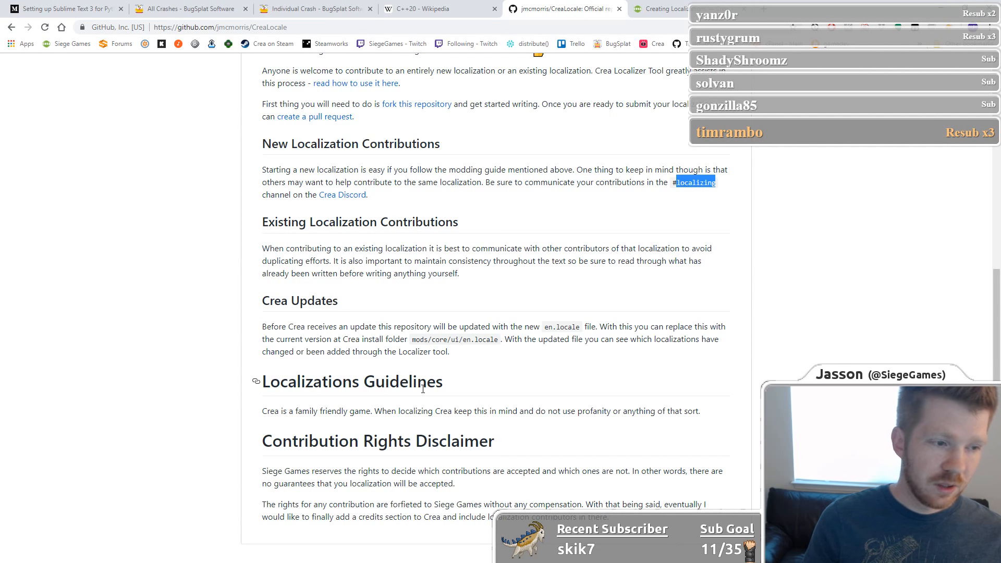
scroll(423, 389, up, 6)
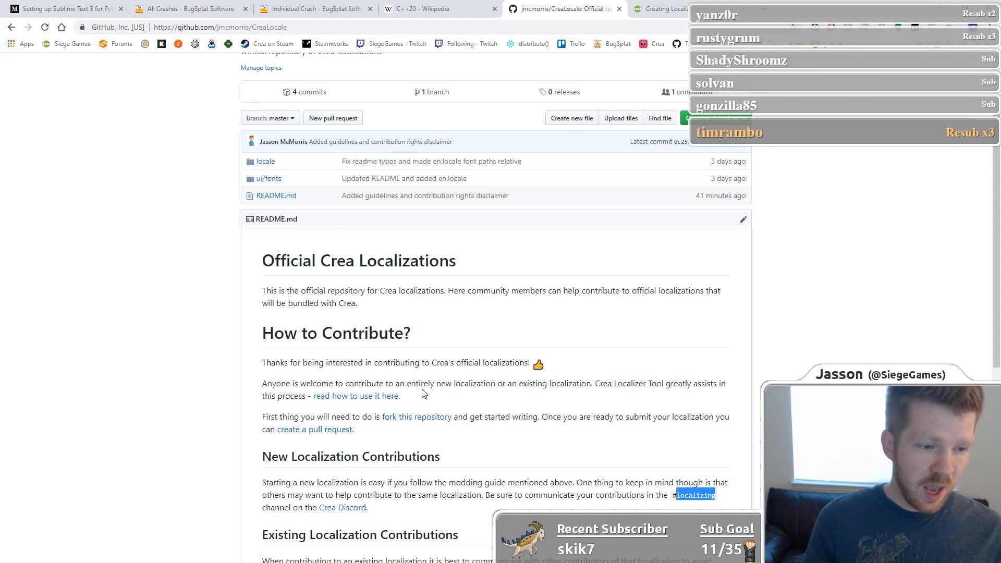
scroll(423, 393, down, 2)
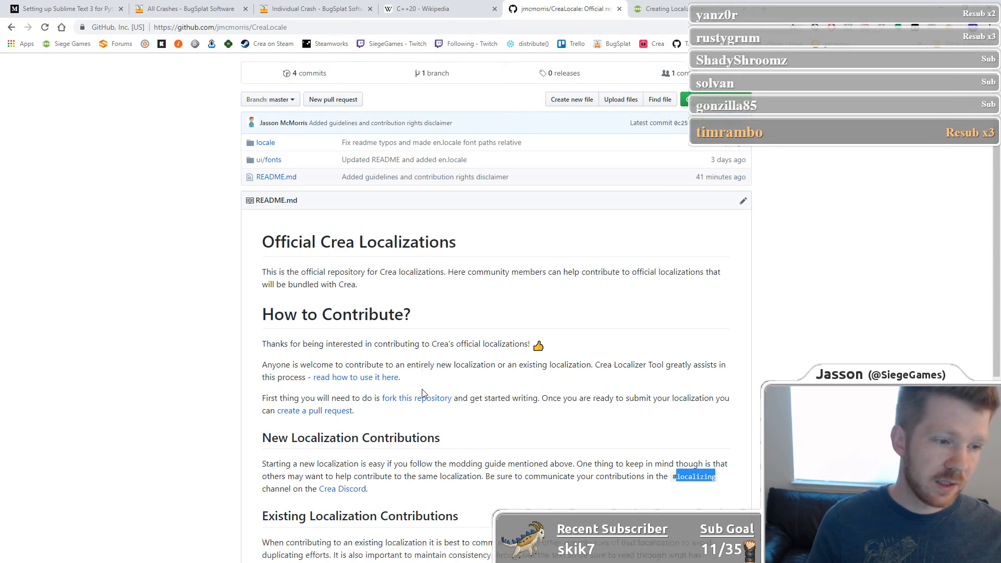
scroll(423, 391, down, 1)
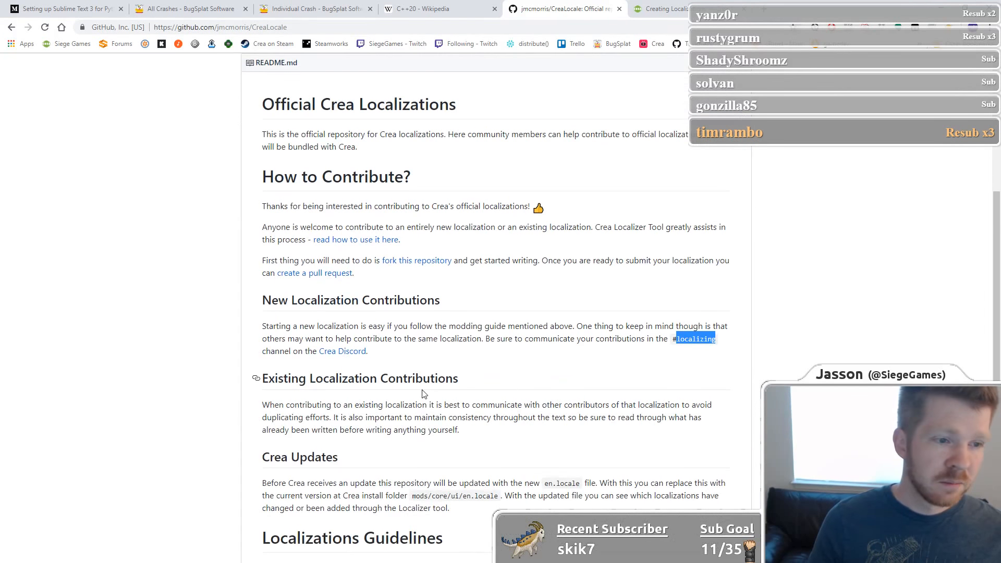
Bring up the Creating Localizations guide, and switch to File Explorer to open the locale folder inside dev\CreaLocale.
click(658, 7)
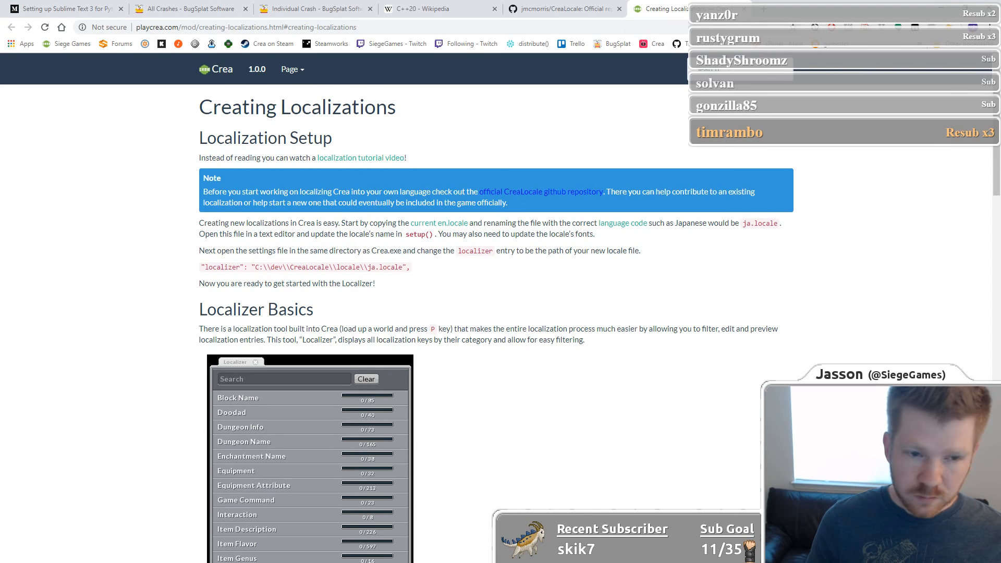
key(alt+Tab)
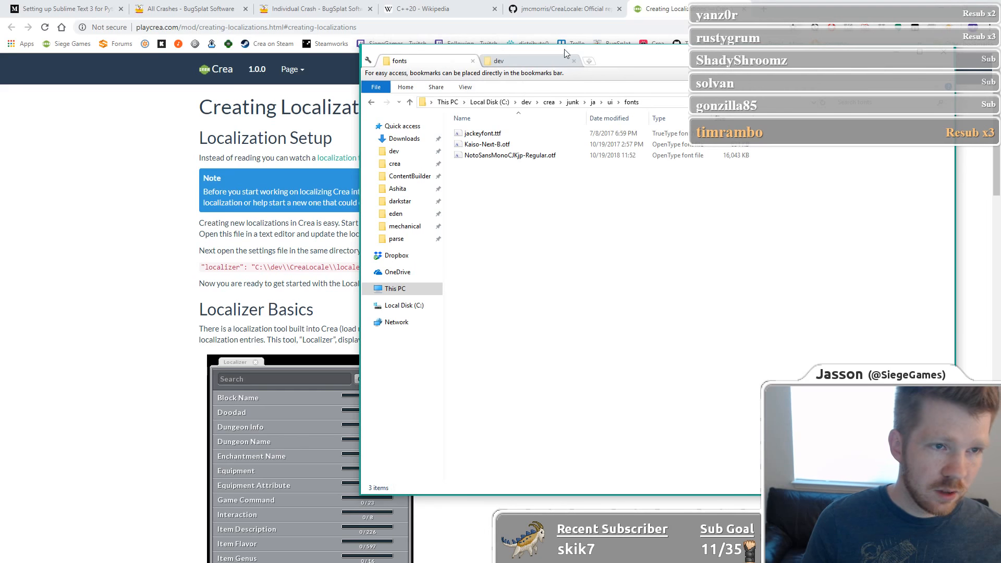
click(527, 61)
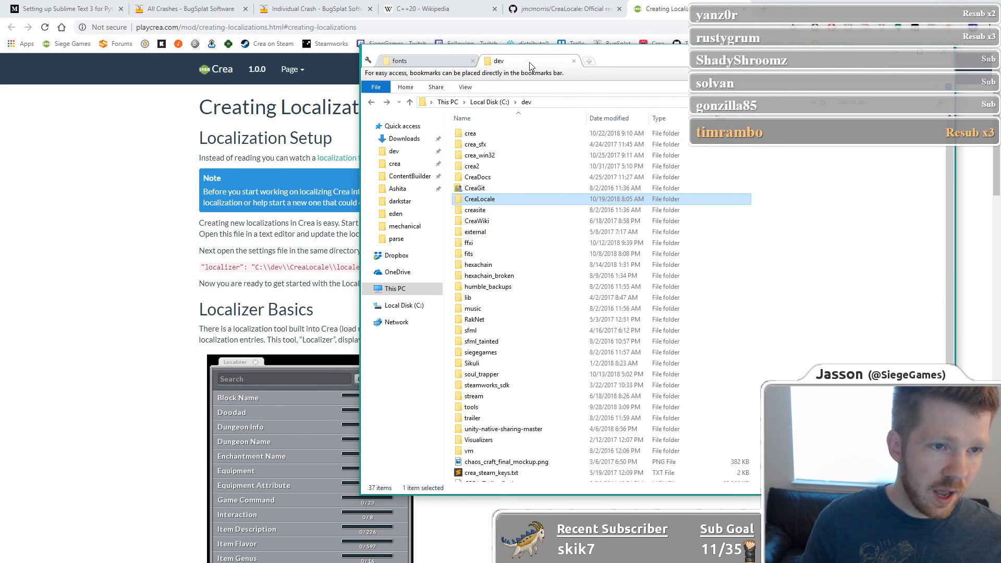
double_click(485, 200)
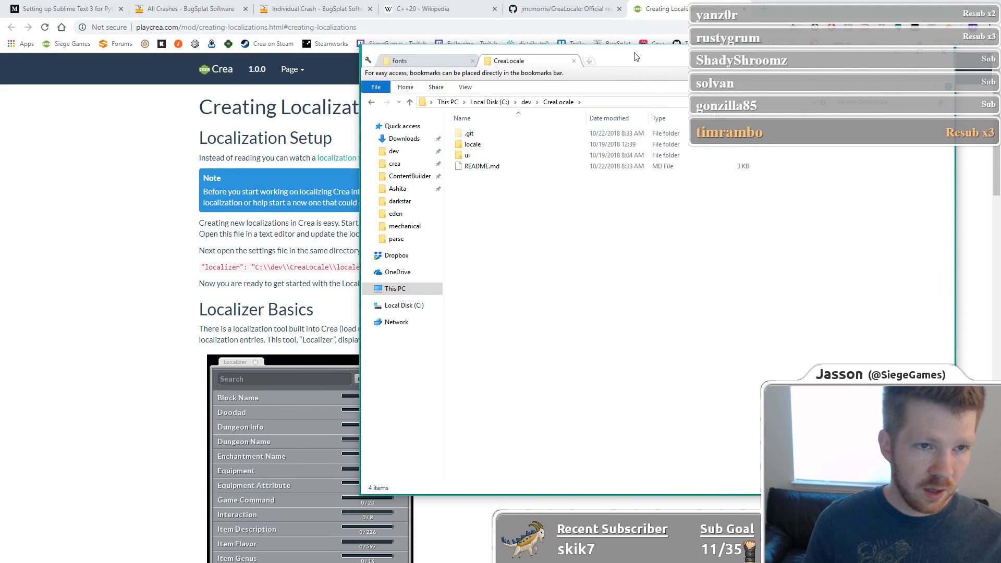
drag(634, 53, 666, 72)
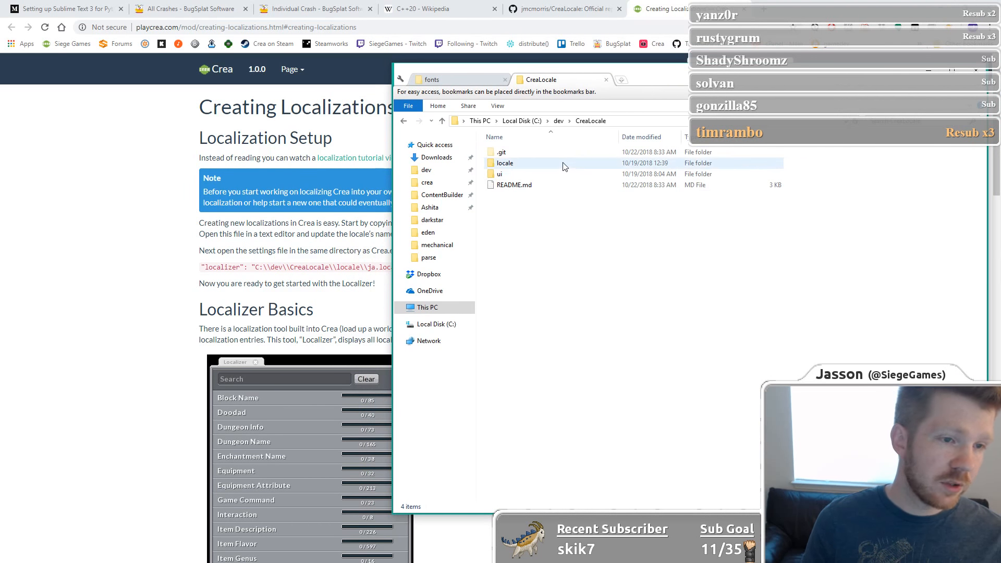
click(547, 170)
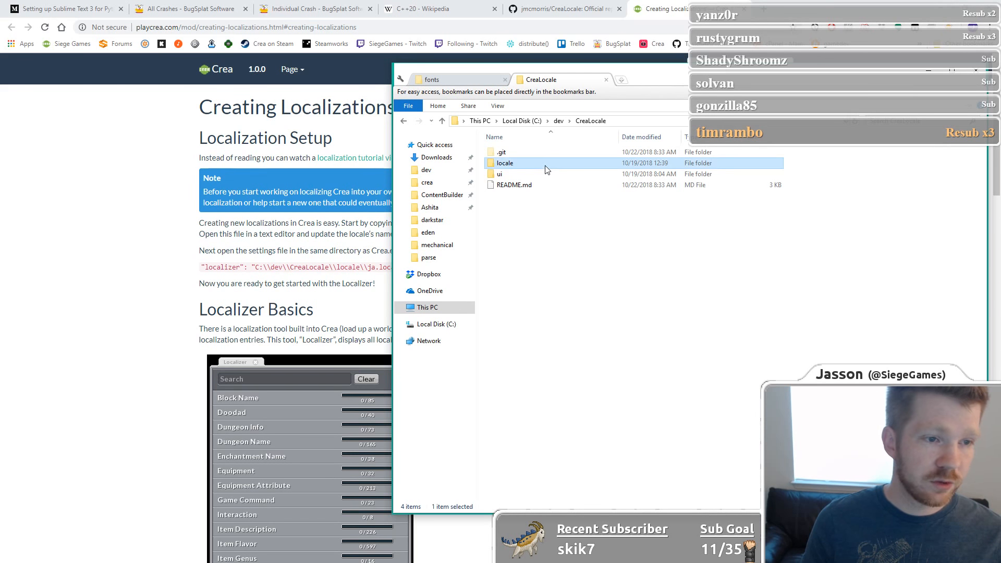
double_click(548, 170)
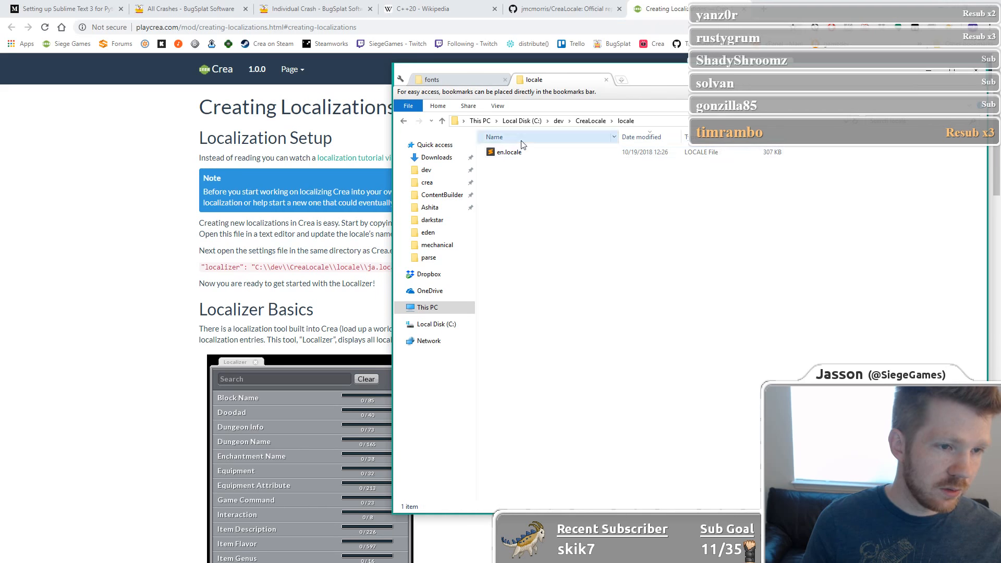
Duplicate en.locale in the same folder and rename the copy to ja.locale.
click(505, 156)
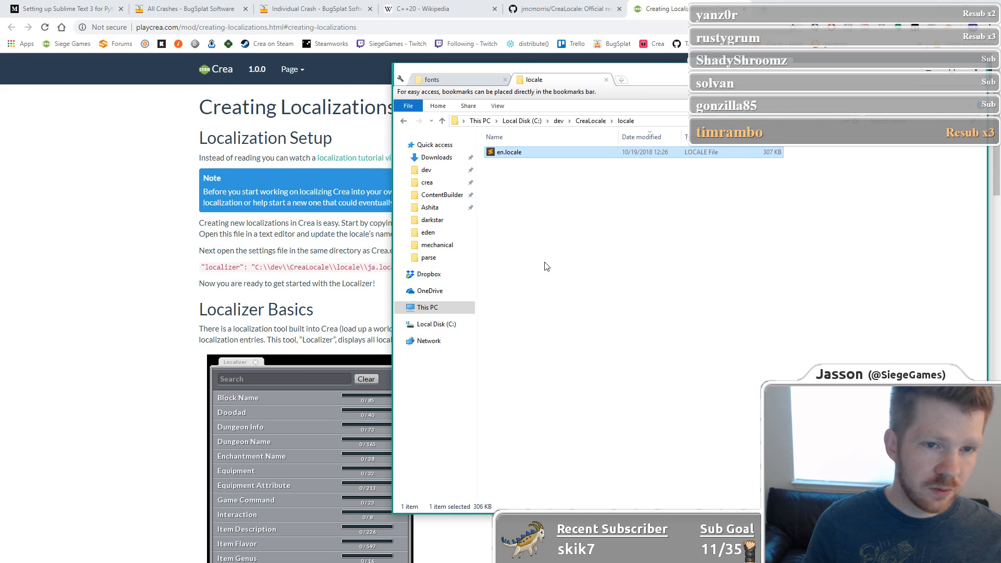
key(ctrl+c)
key(ctrl+v)
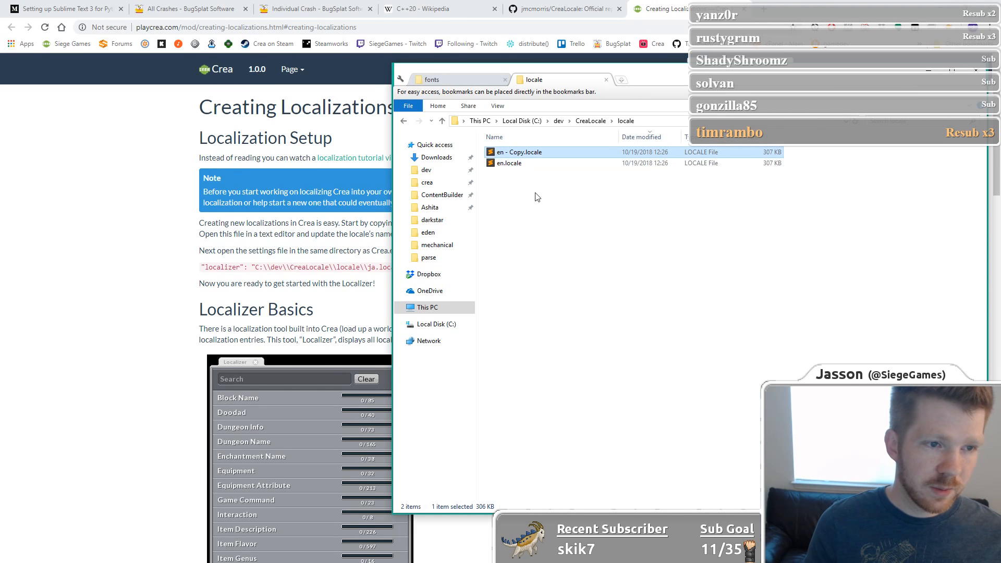
click(530, 153)
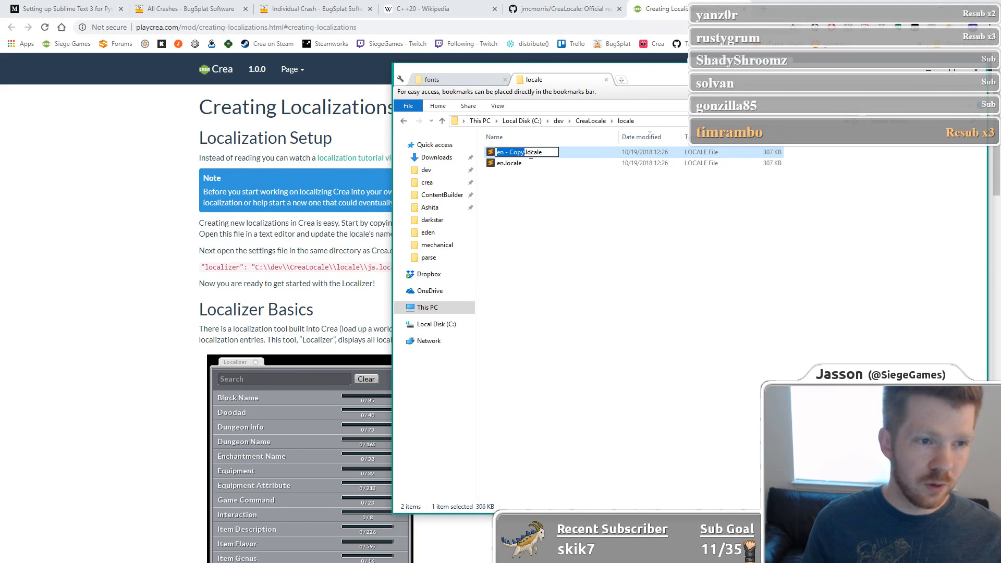
text(ja)
key(Return)
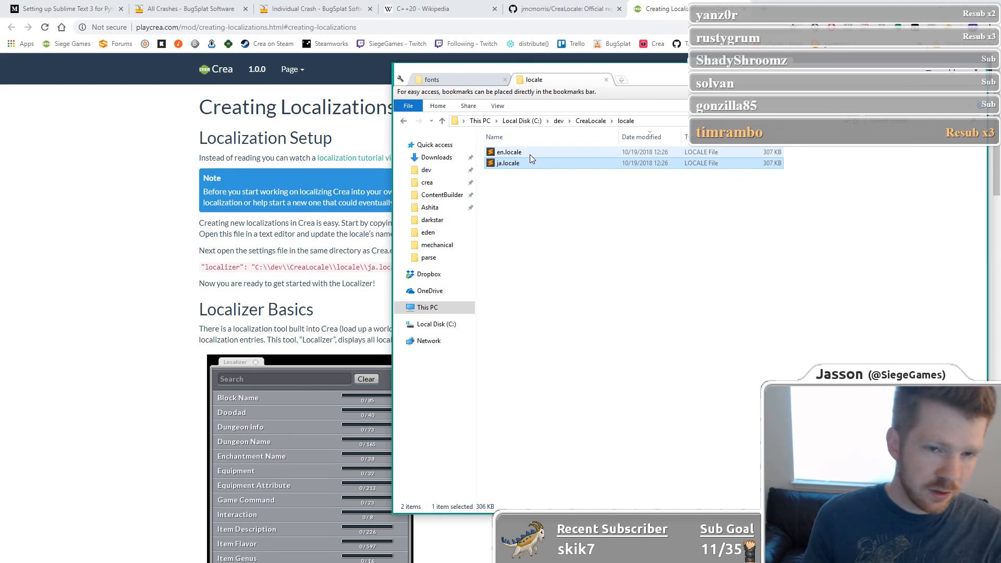
click(534, 201)
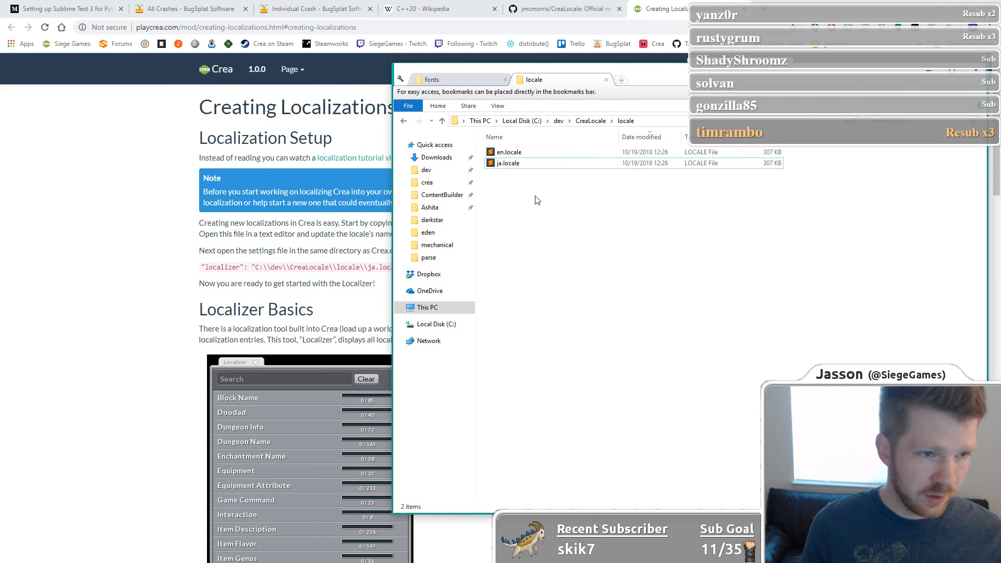
Check the locale code table linked from the guide's "language code" text, close it and return to the locale folder in File Explorer.
click(527, 164)
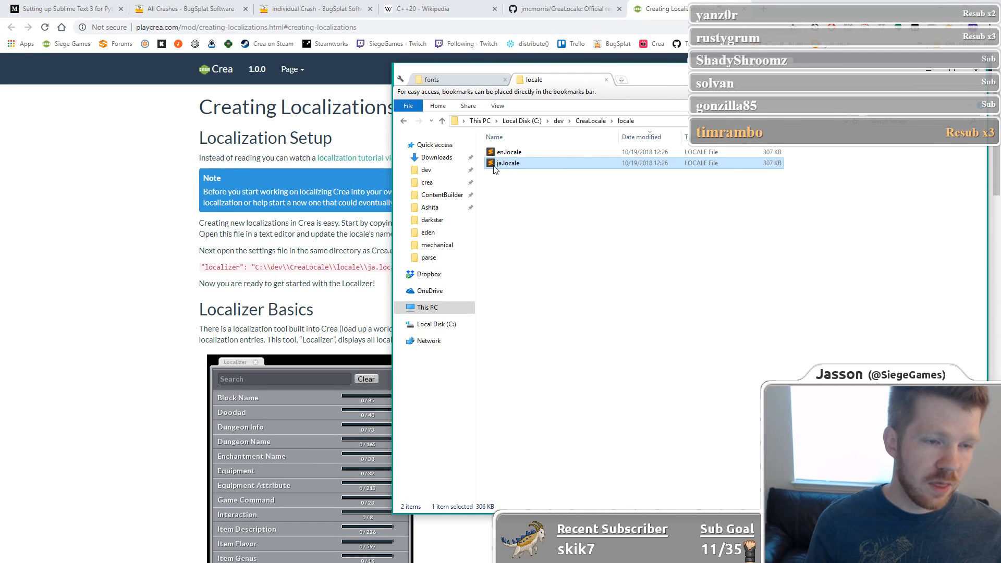
click(284, 244)
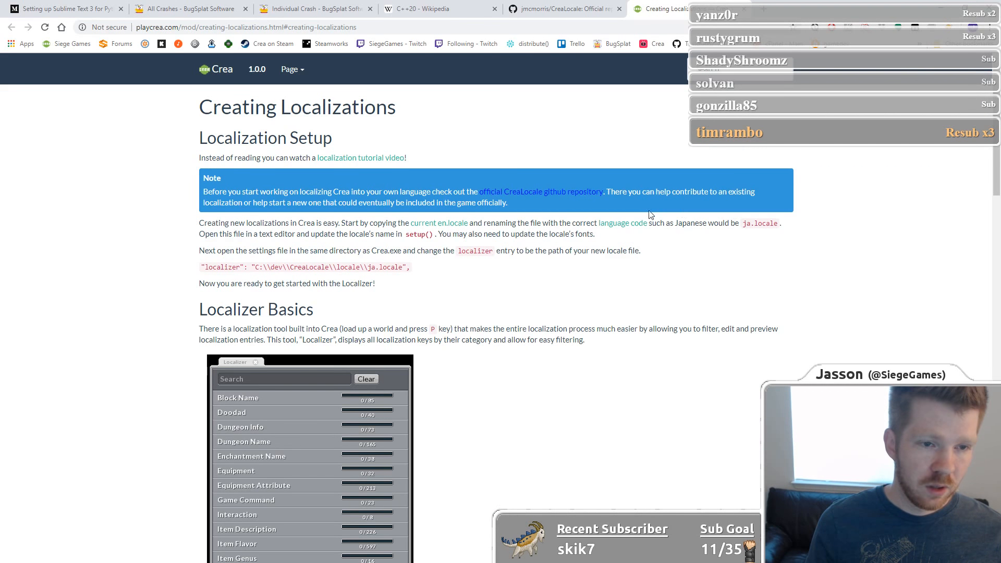
click(622, 224)
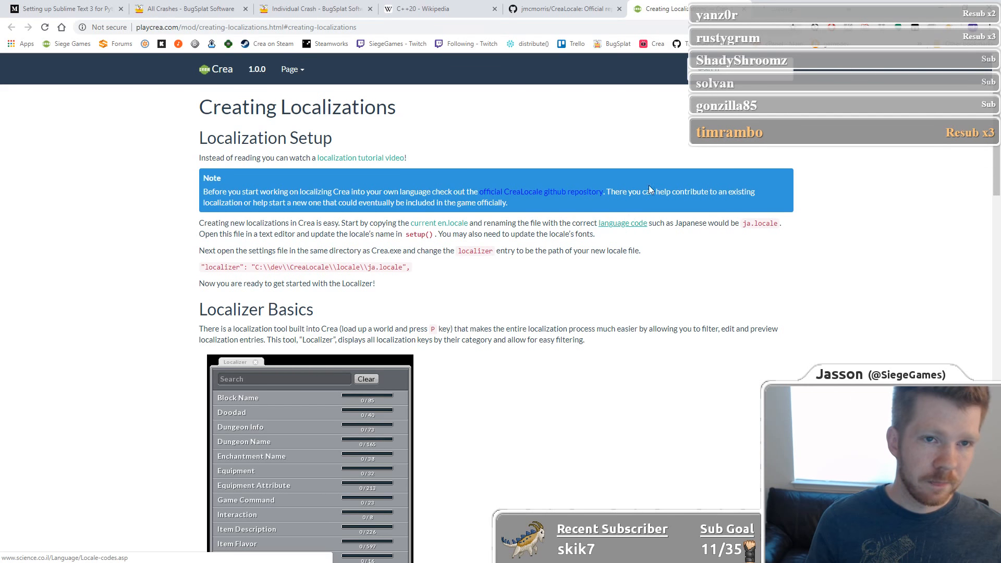
scroll(353, 270, down, 1)
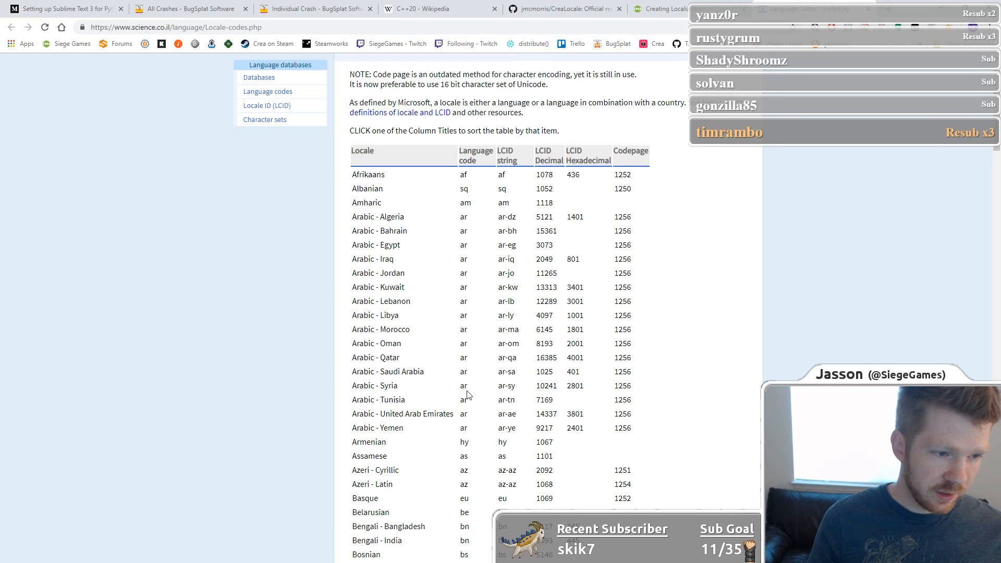
scroll(466, 282, down, 4)
scroll(473, 296, down, 3)
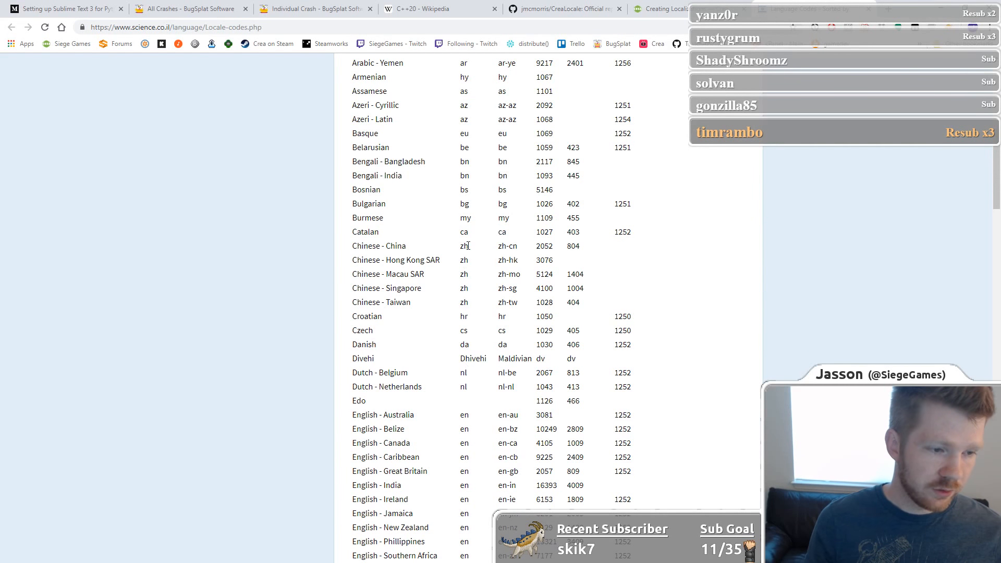
key(ctrl+w)
key(alt+Tab)
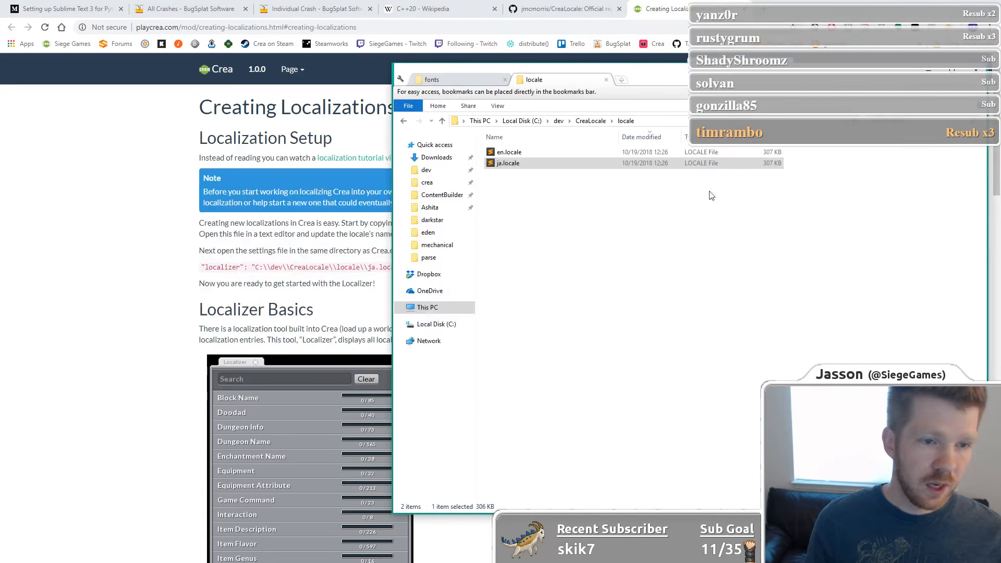
click(579, 172)
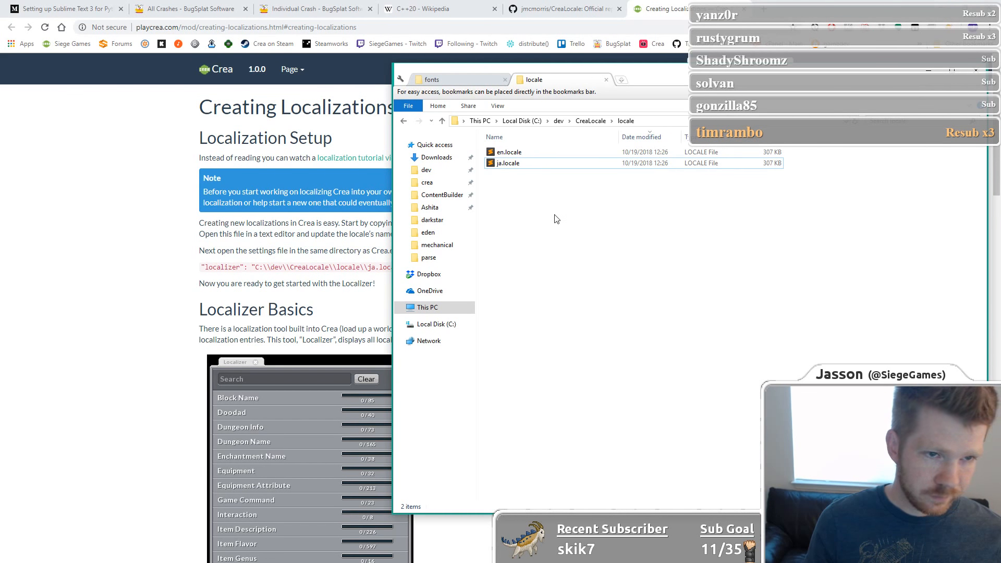
Go to the dev\crea folder from the fonts folder and locate the settings file beside crea.exe.
click(443, 78)
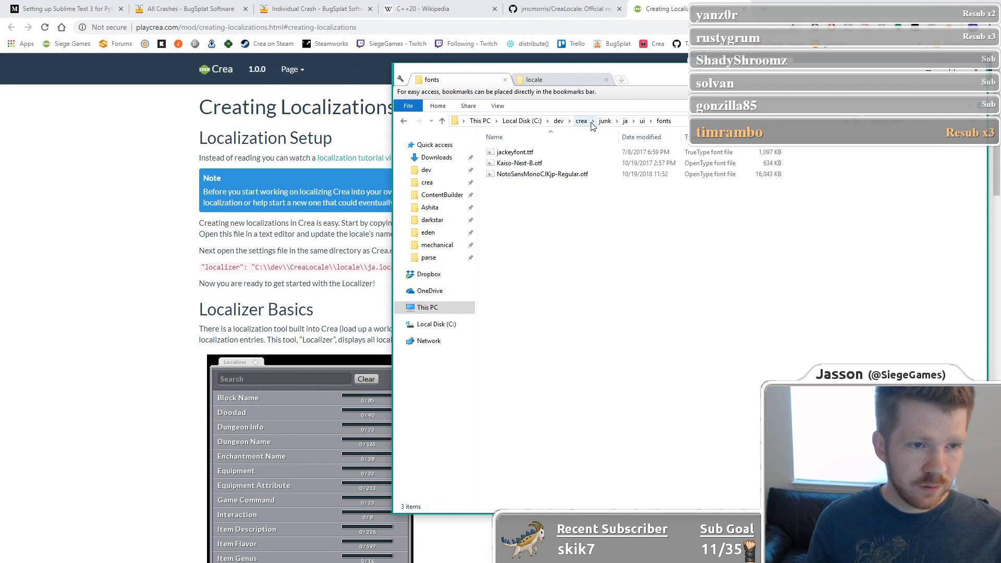
click(582, 121)
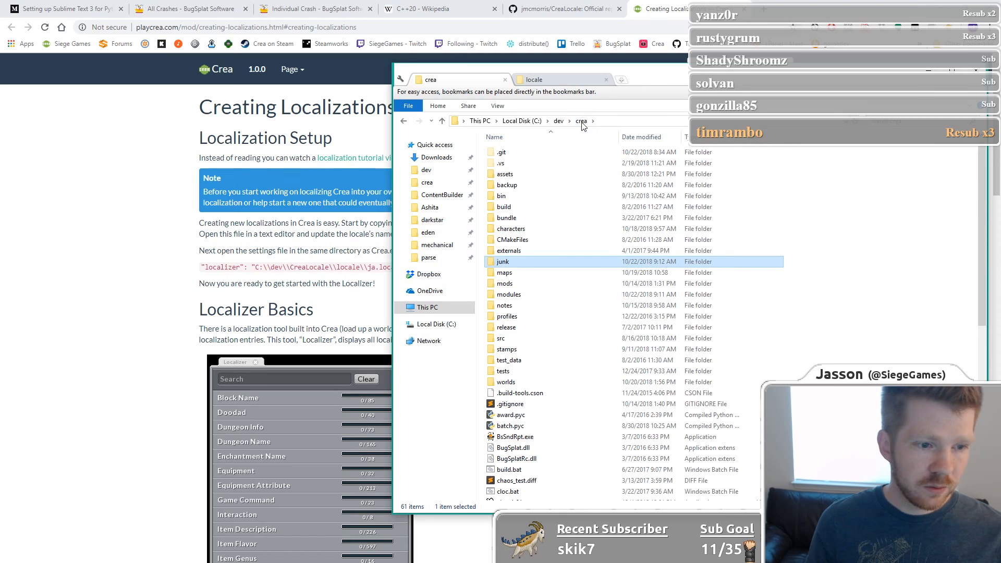
scroll(545, 360, down, 4)
scroll(544, 359, down, 2)
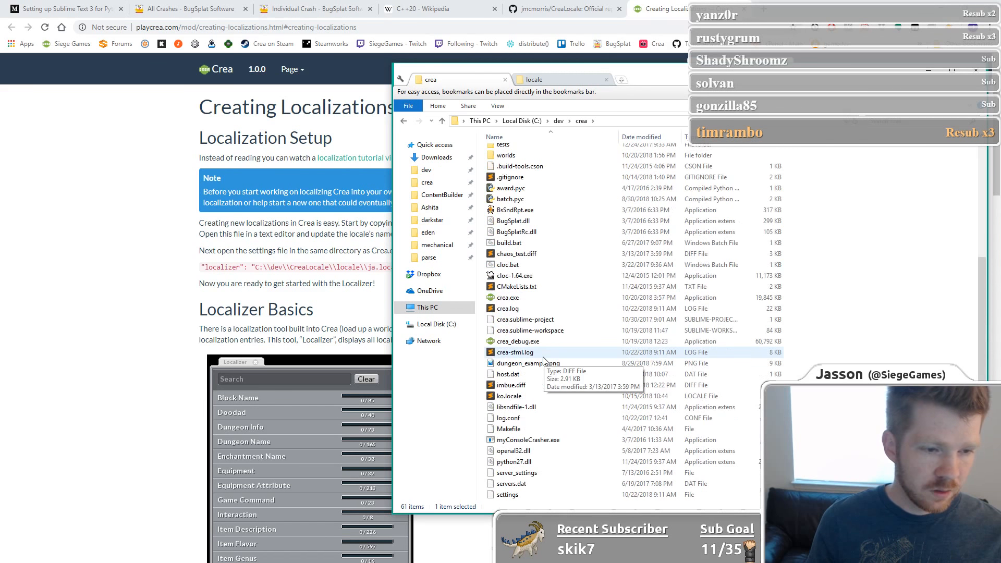
scroll(543, 361, down, 3)
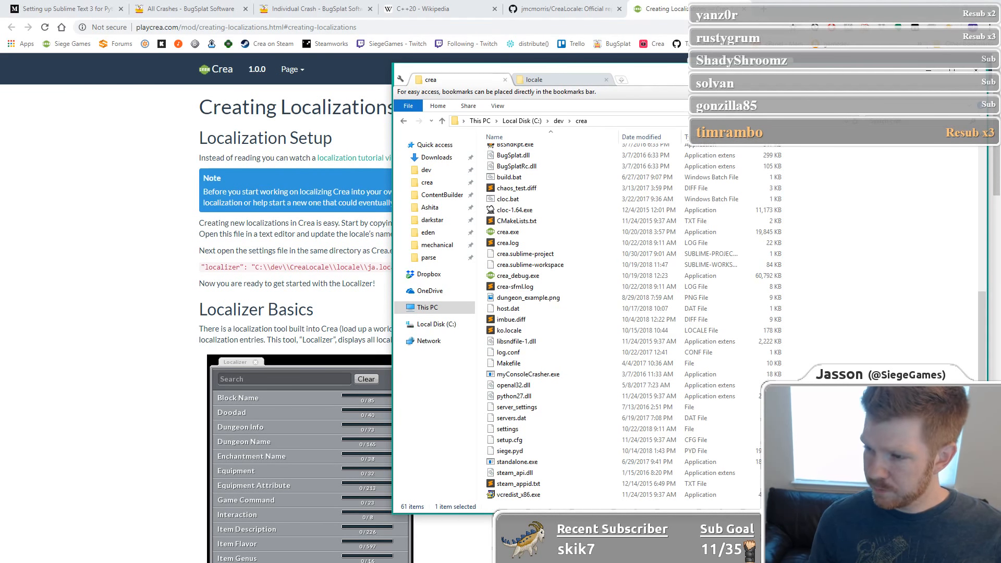
Switch to Steam and browse Crea's local files from the game's properties to open its install folder.
click(887, 309)
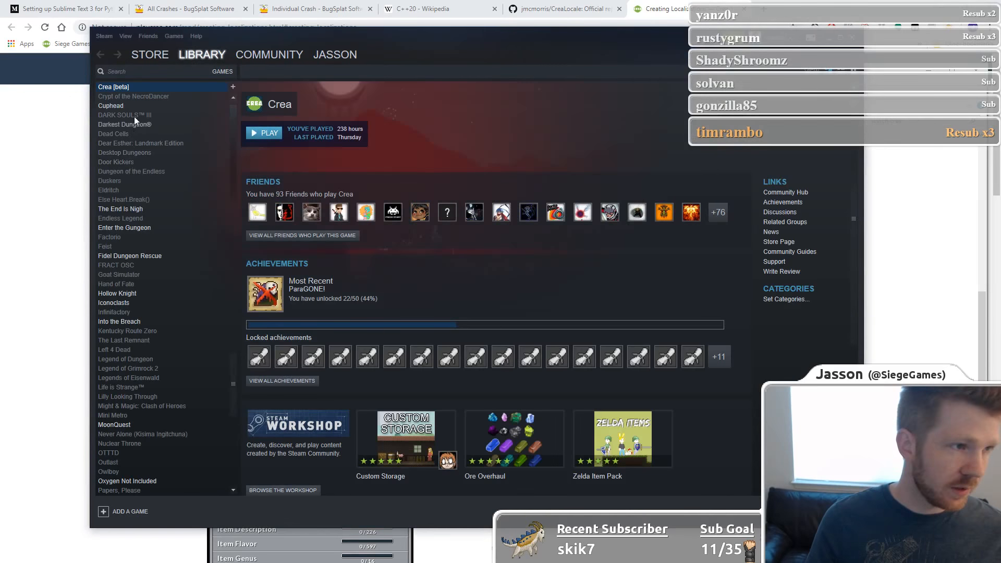
right_click(144, 91)
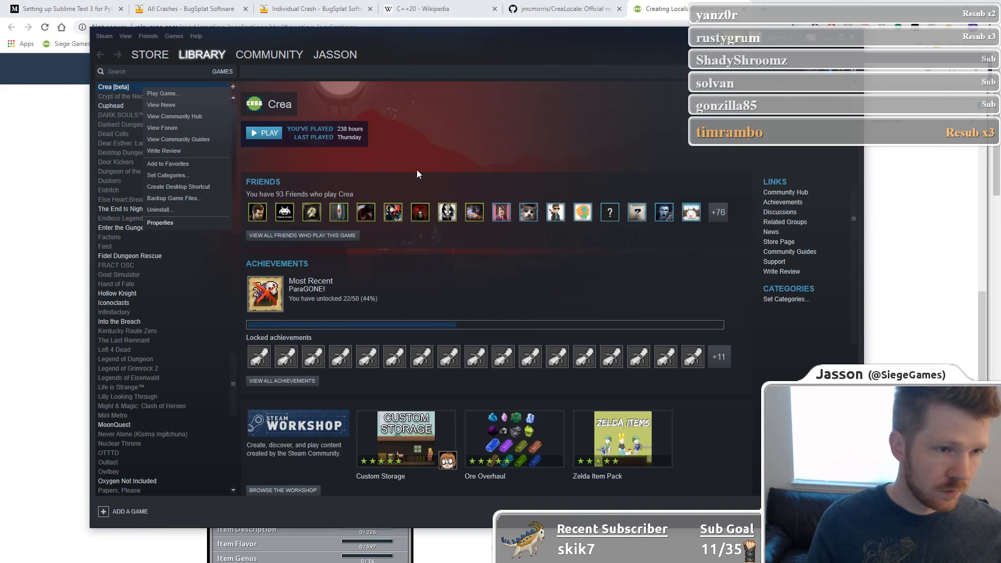
click(160, 222)
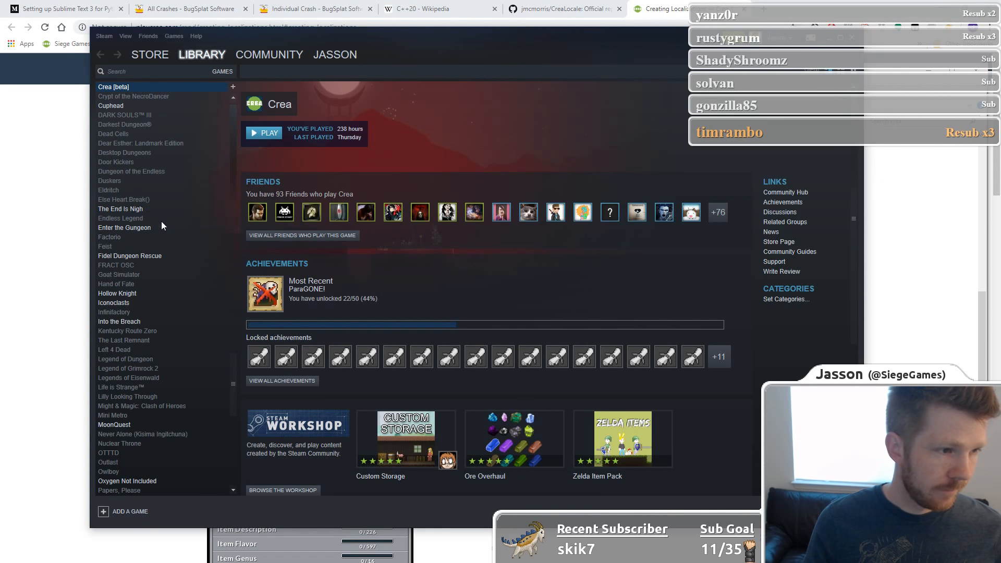
click(457, 138)
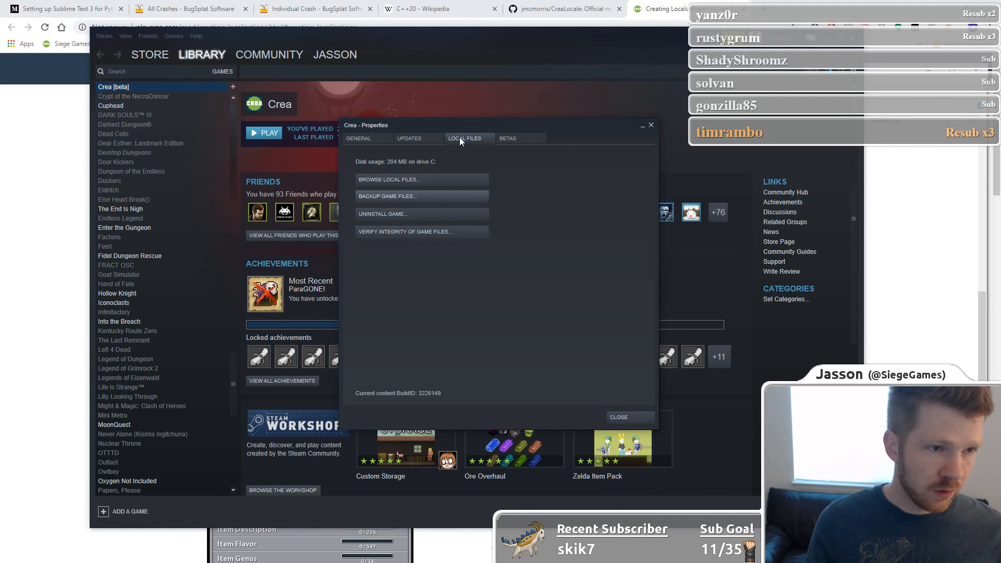
click(405, 180)
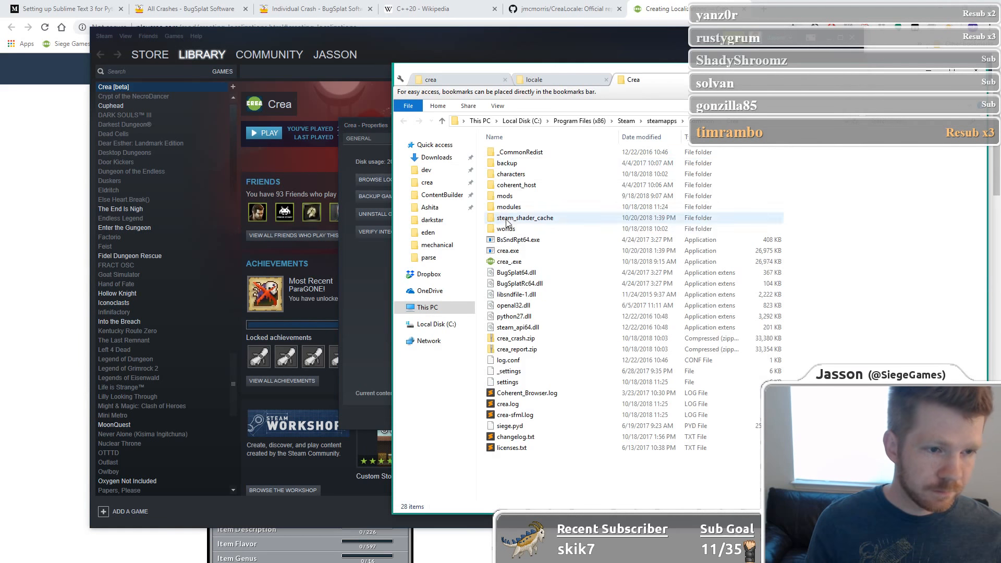
Close Crea's properties in Steam and locate the settings file in the game's install folder.
click(362, 269)
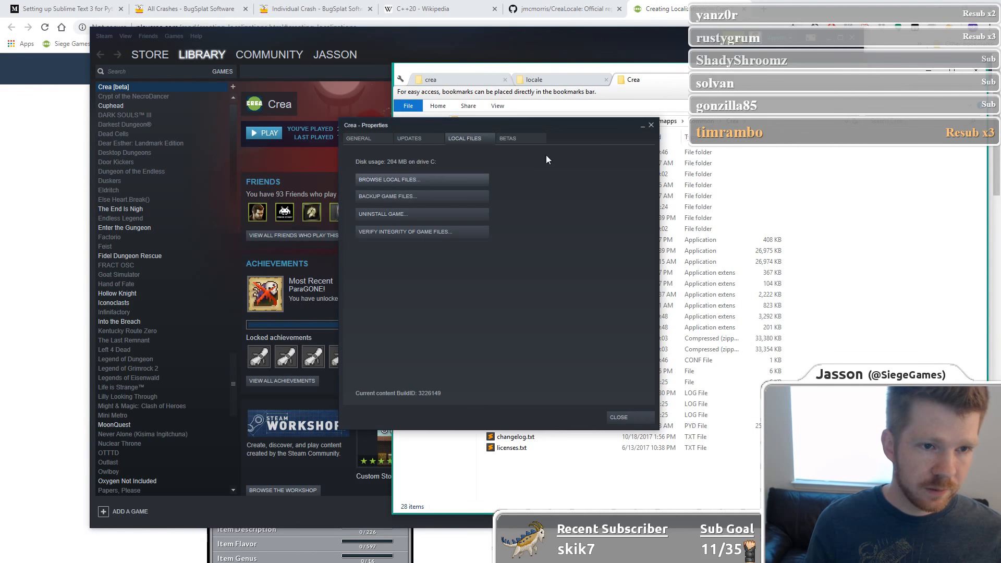
click(651, 126)
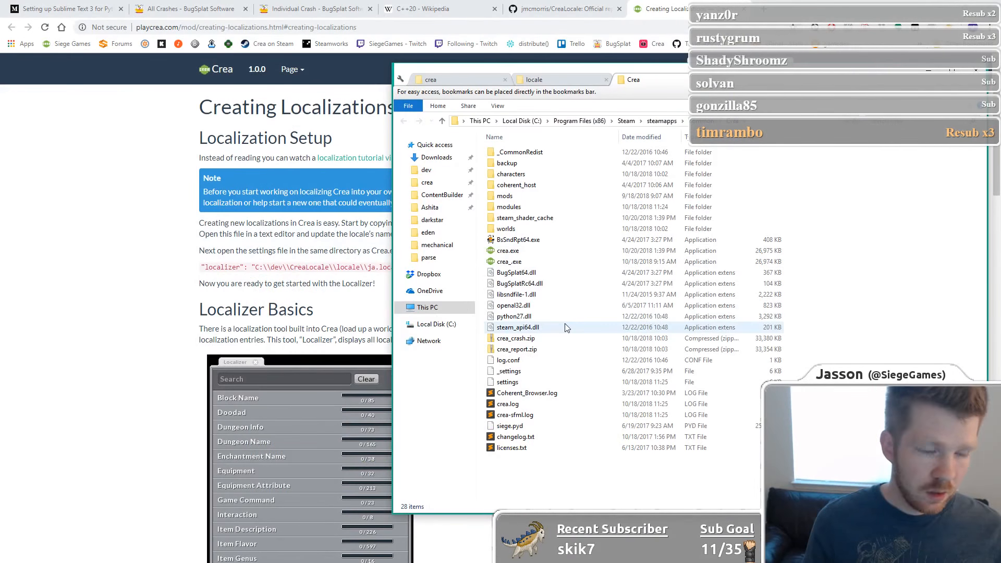
click(564, 327)
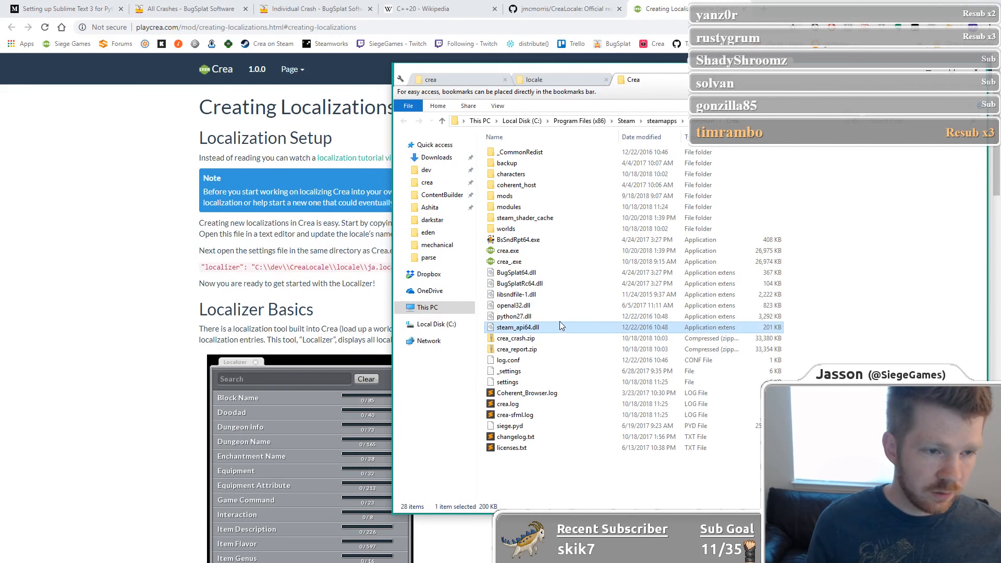
click(512, 383)
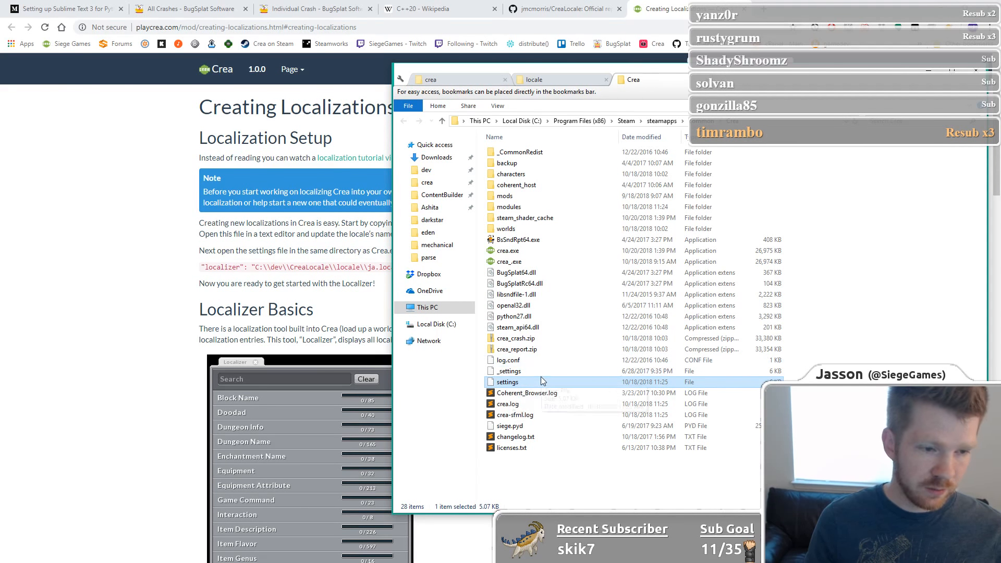
click(561, 492)
Return to the dev\crea folder and open its settings file in Sublime Text.
click(436, 79)
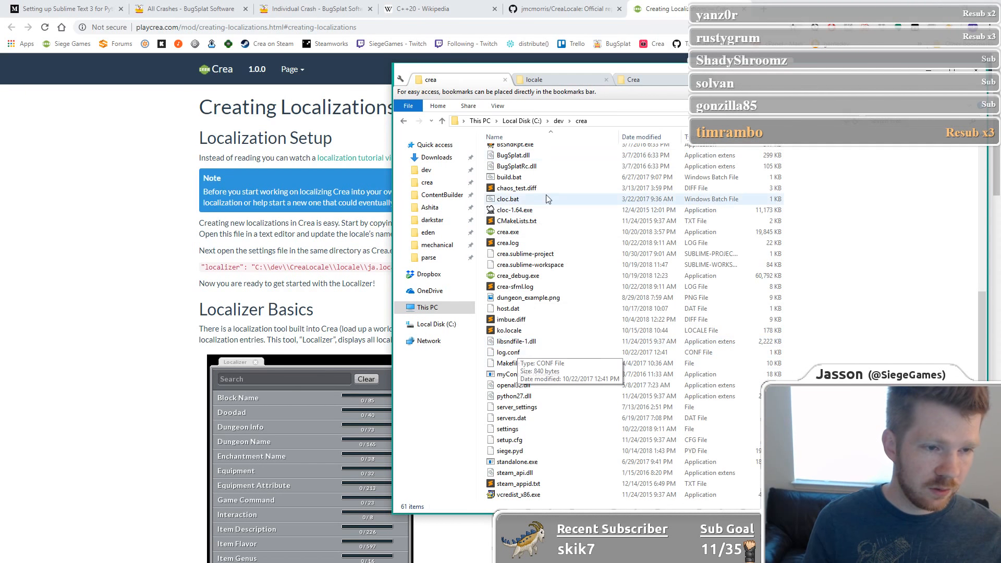
scroll(561, 312, down, 1)
click(526, 409)
right_click(526, 409)
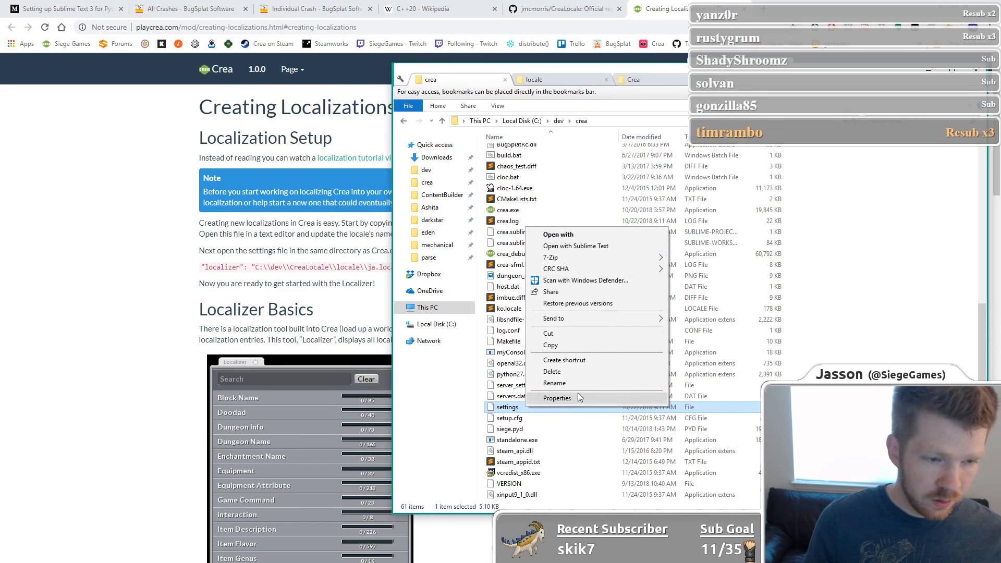
click(576, 246)
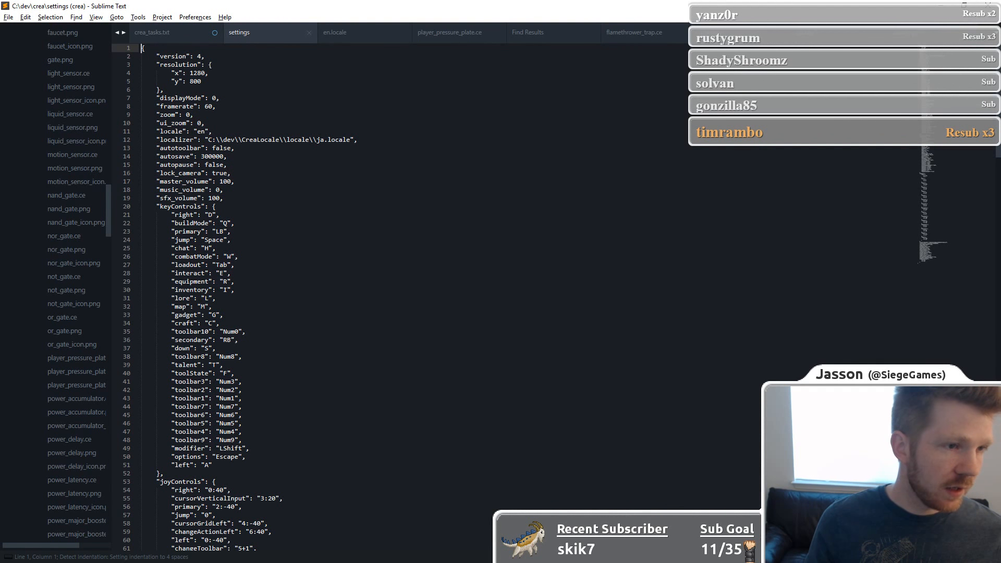
Cut the file path out of the localizer entry in the settings file and undo the cut.
click(161, 136)
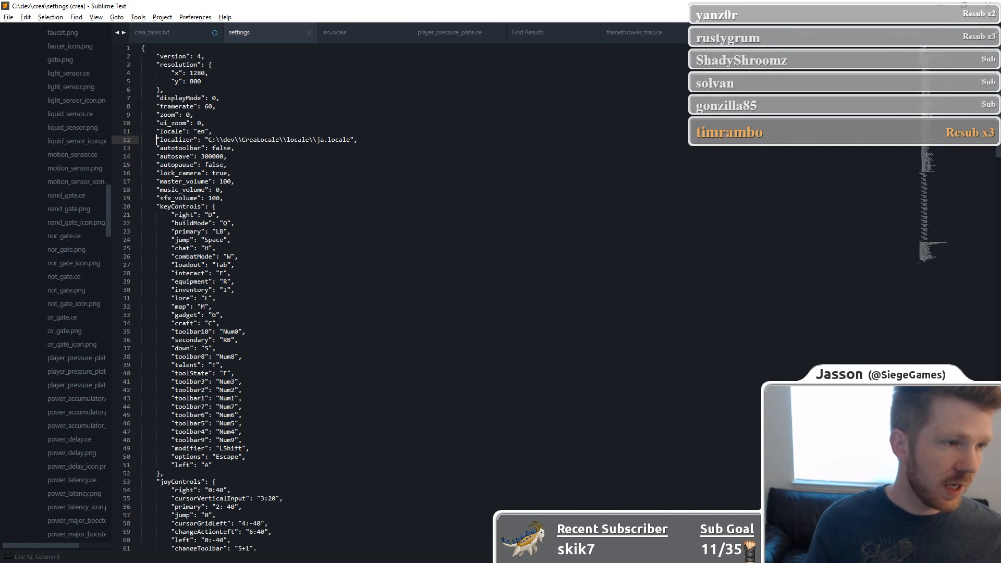
double_click(190, 140)
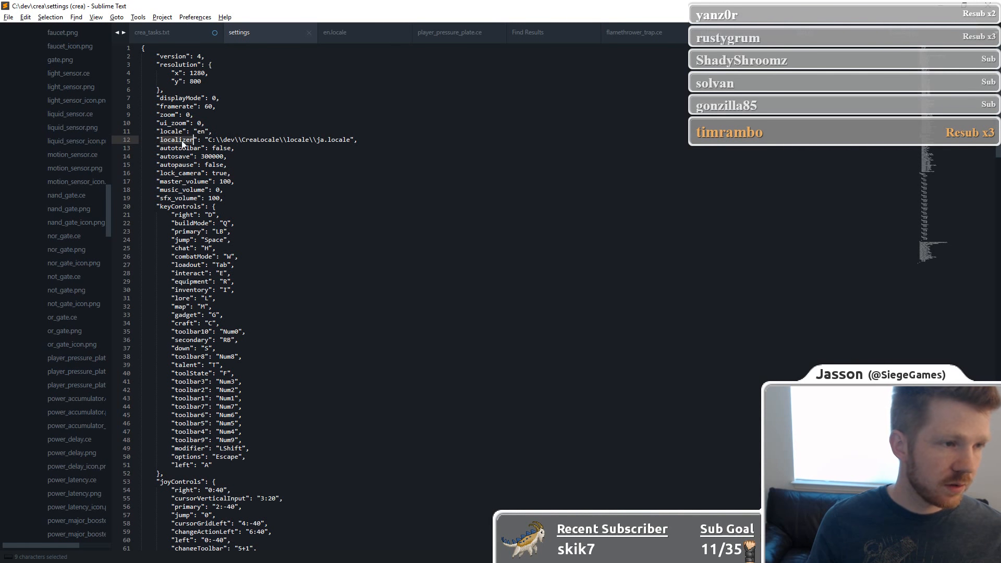
click(351, 139)
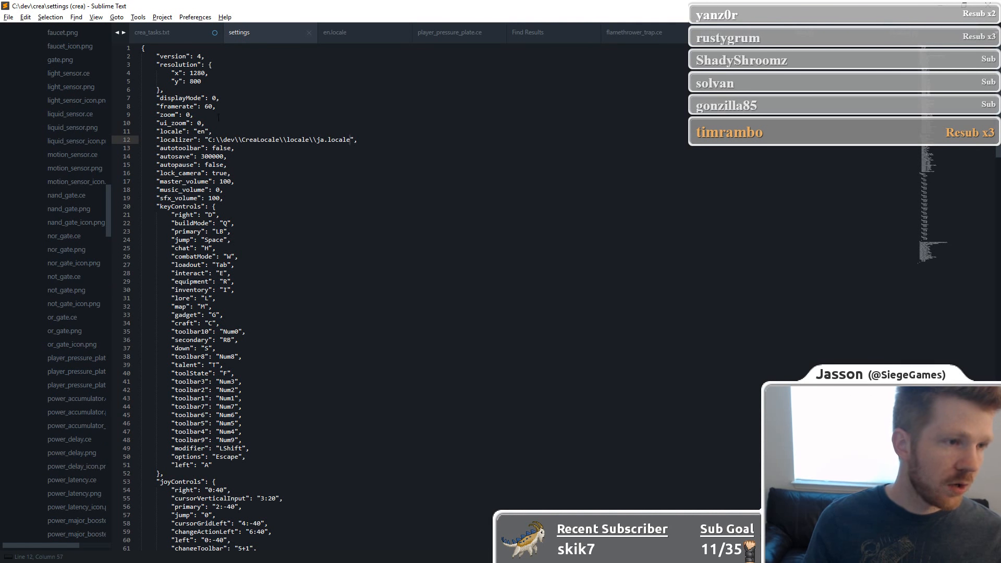
shift+click(210, 141)
key(ctrl+x)
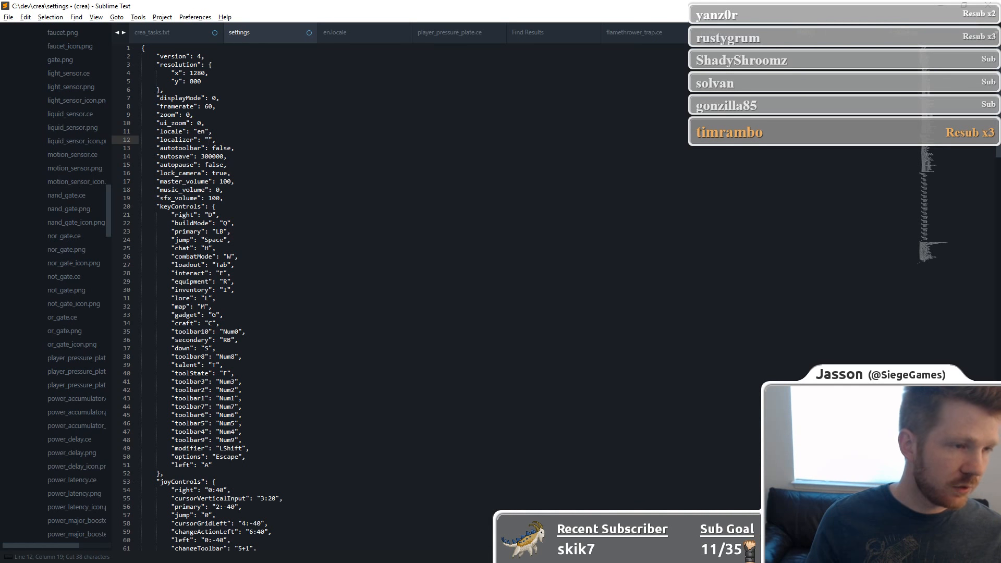
key(ctrl+z)
click(350, 140)
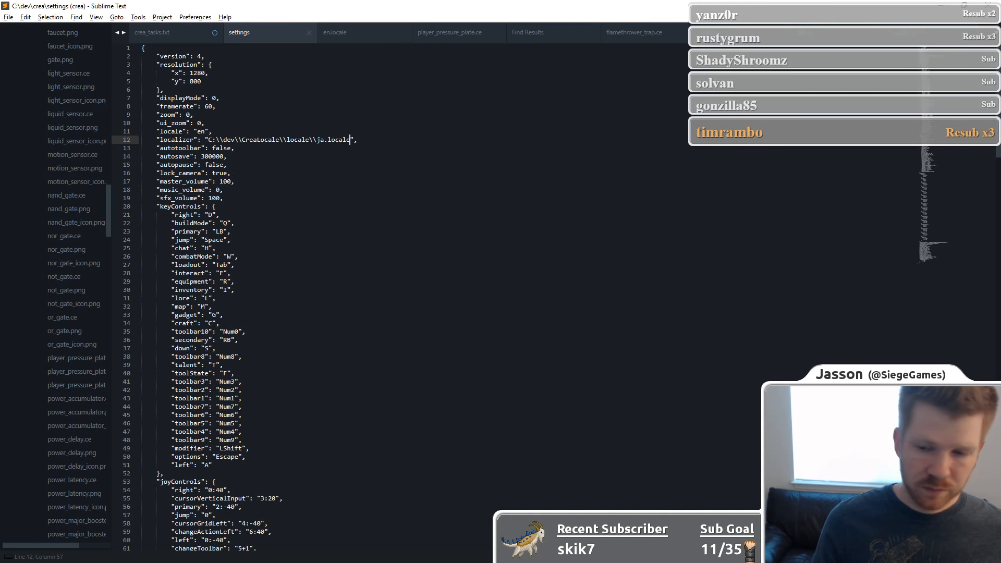
Show the full path of the CreaLocale\locale folder in File Explorer and compare it with the localizer path in the settings file.
key(alt+Tab)
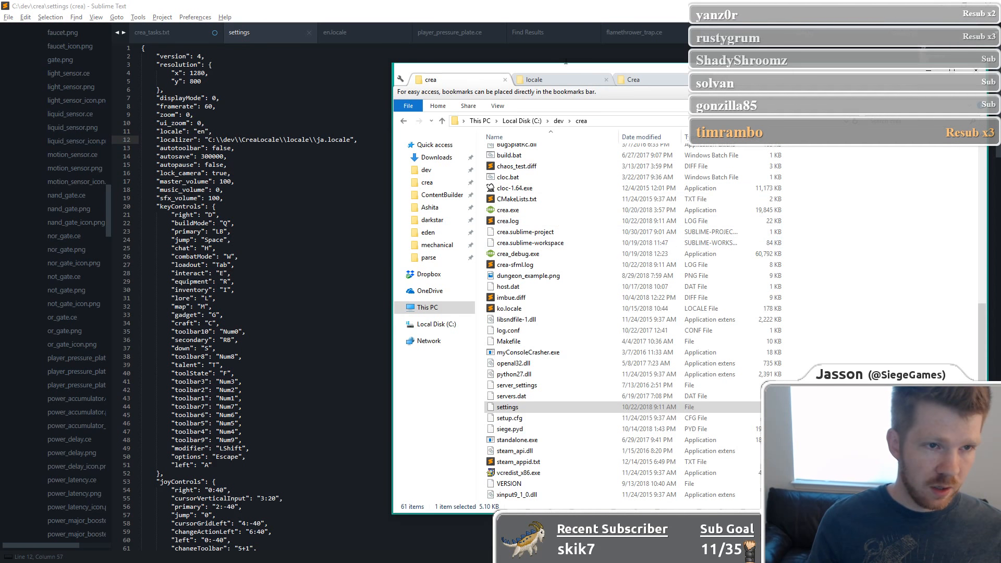
click(547, 79)
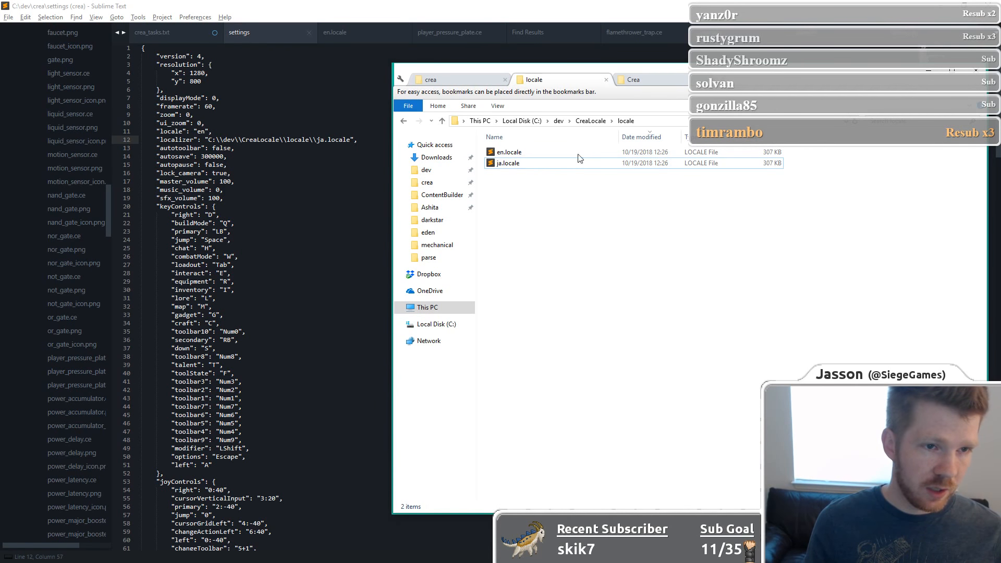
click(652, 124)
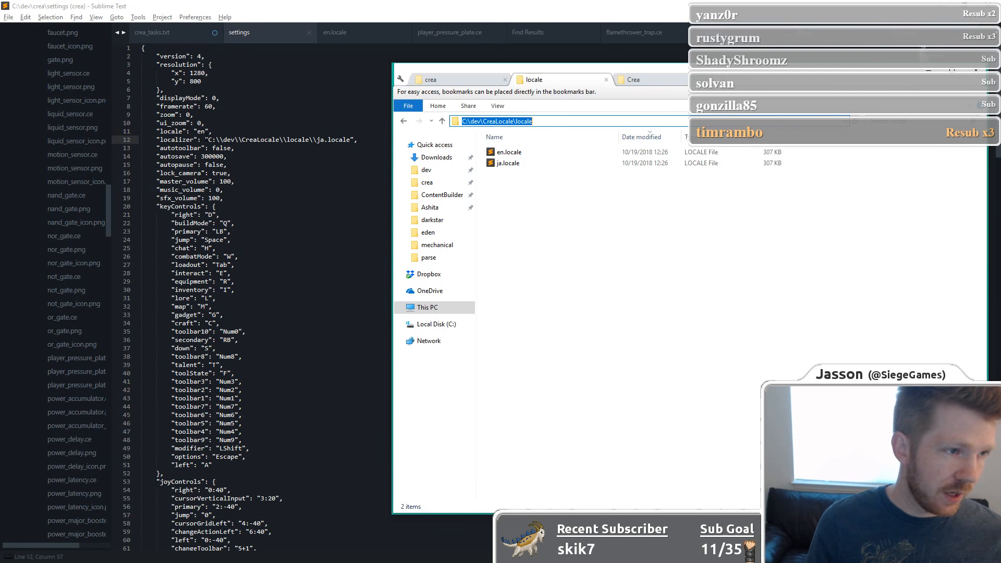
drag(207, 140, 211, 140)
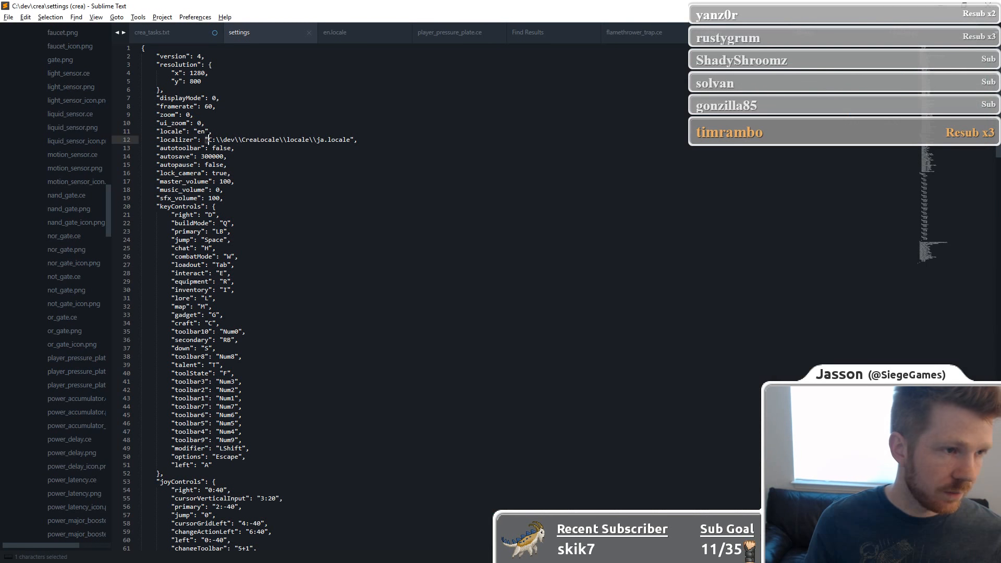
shift+click(350, 140)
key(Right)
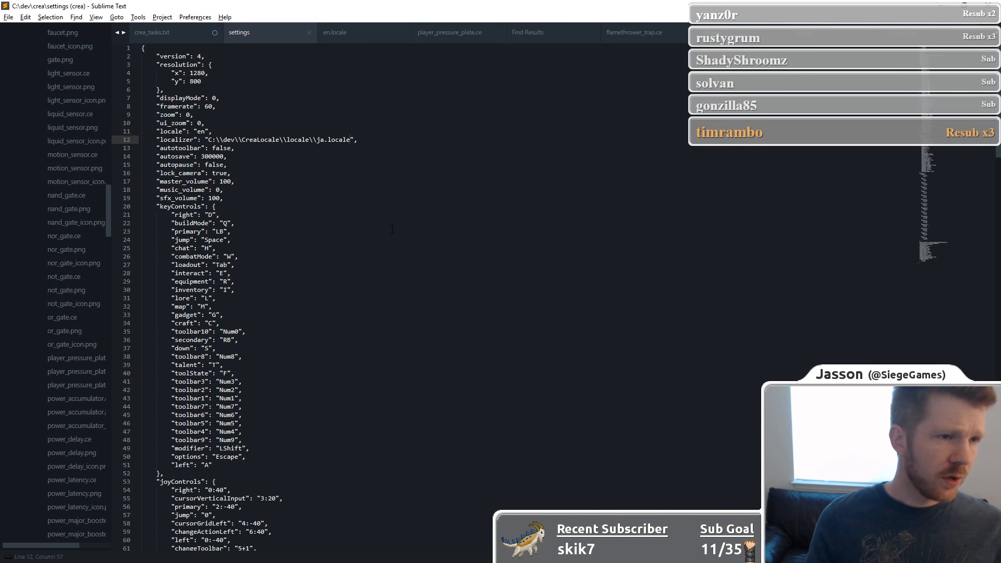
Examine the ja.locale file name and the double backslashes in the settings file's localizer path.
key(ctrl+Left)
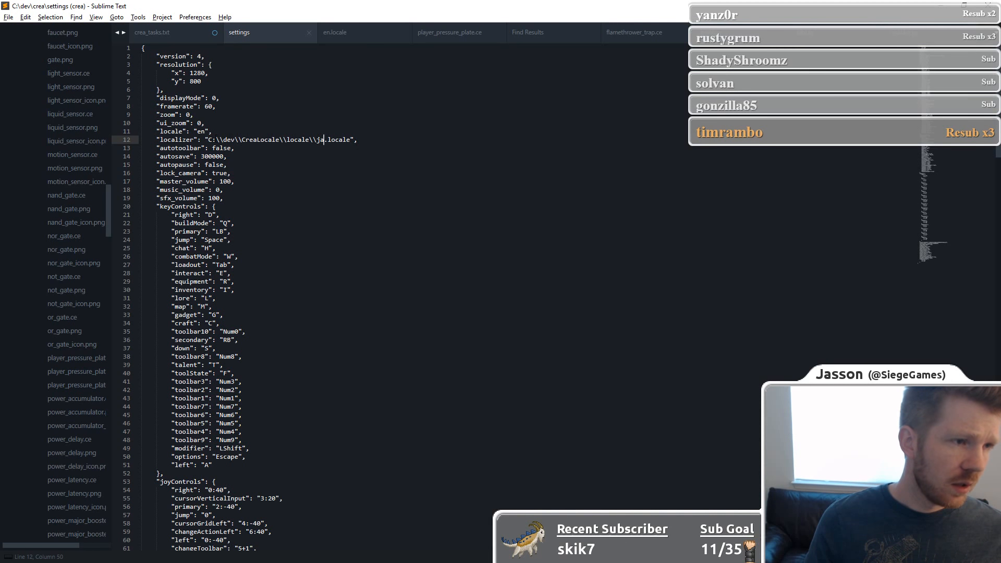
key(shift+Right)
key(shift+Right)
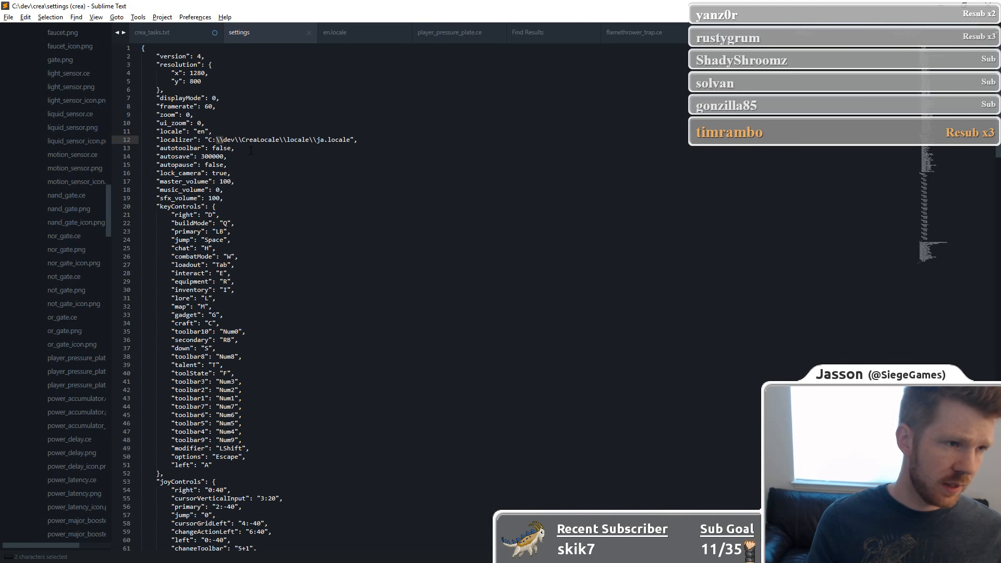
key(Right)
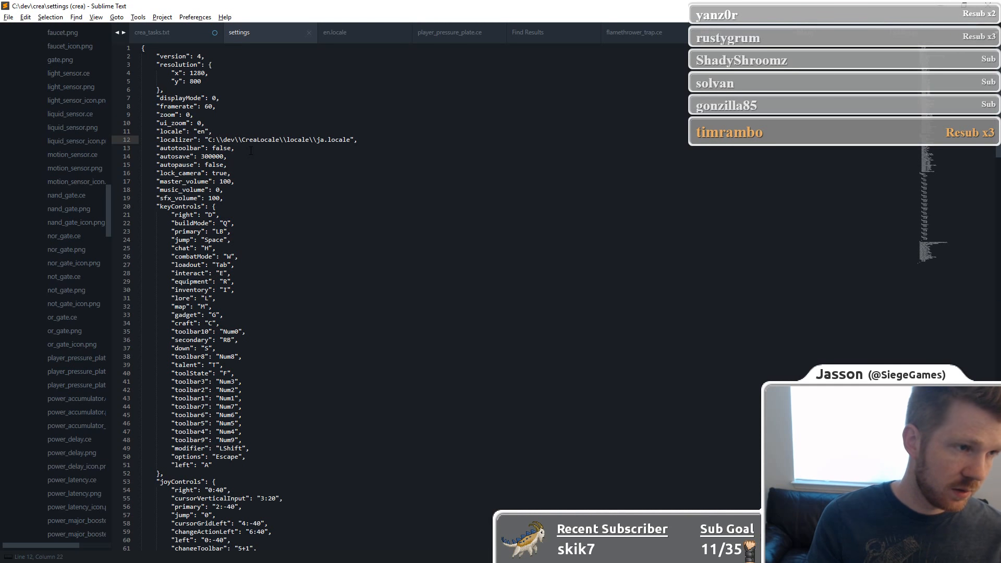
Open ja.locale from the CreaLocale\locale folder in Sublime Text.
key(alt+Tab)
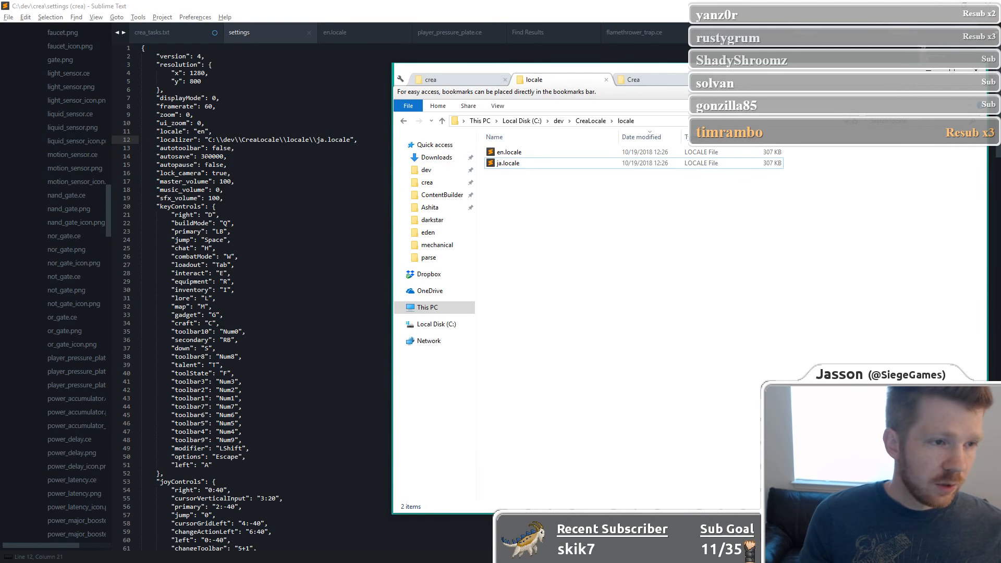
click(515, 163)
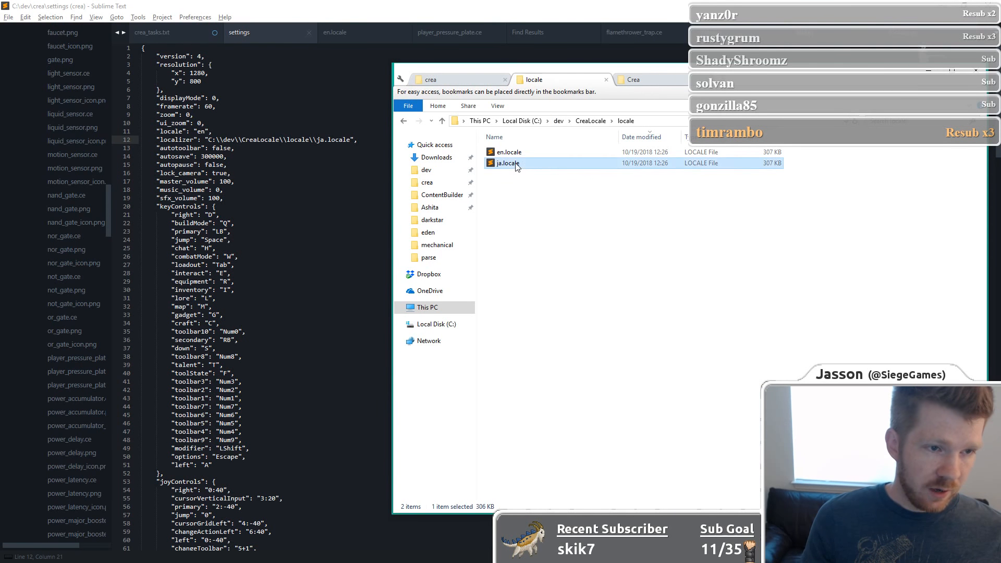
click(563, 251)
double_click(509, 163)
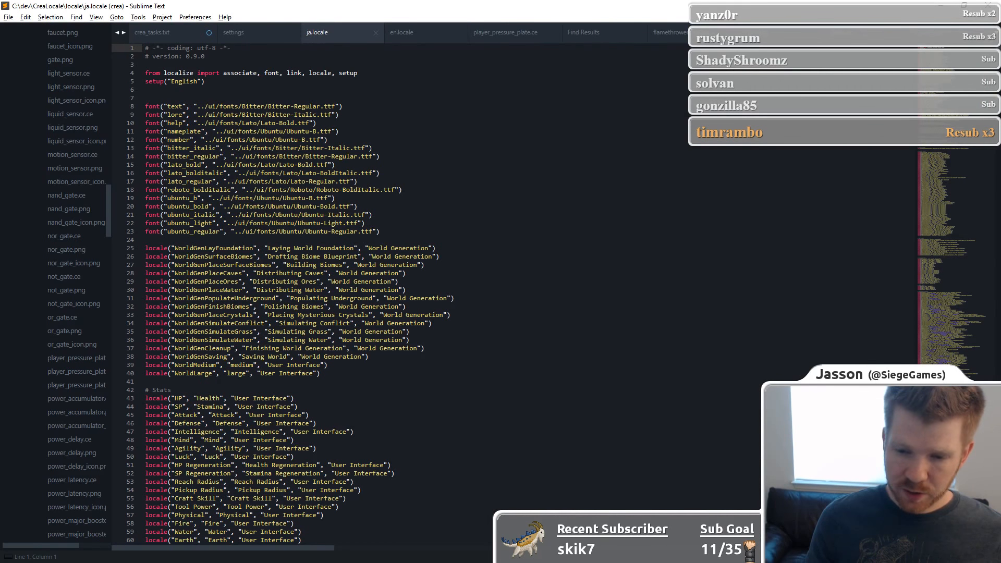
Switch to the Creating Localizations guide and review its note on updating the locale's fonts and the Language Font Characters section.
key(alt+Tab)
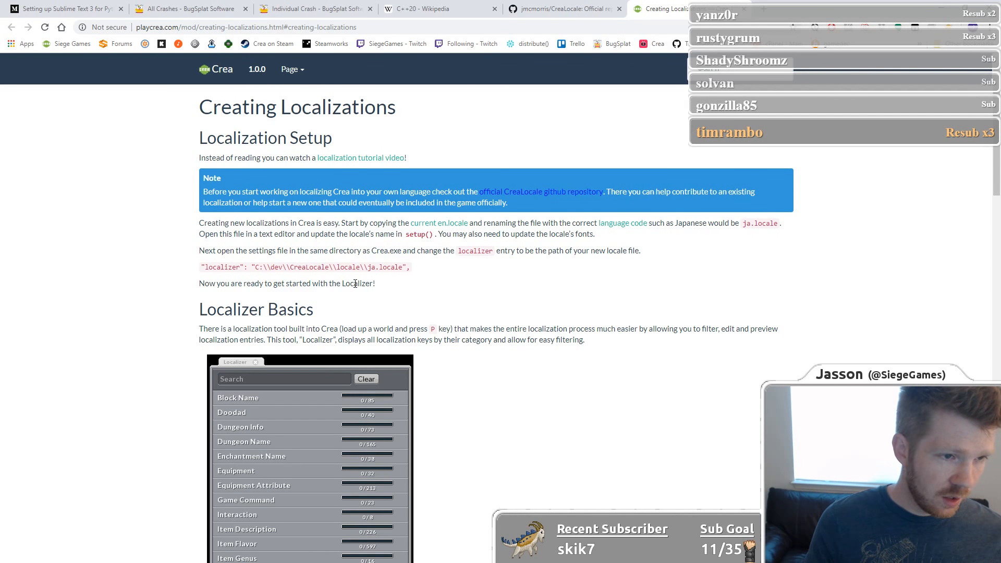
scroll(355, 284, down, 3)
scroll(355, 284, up, 2)
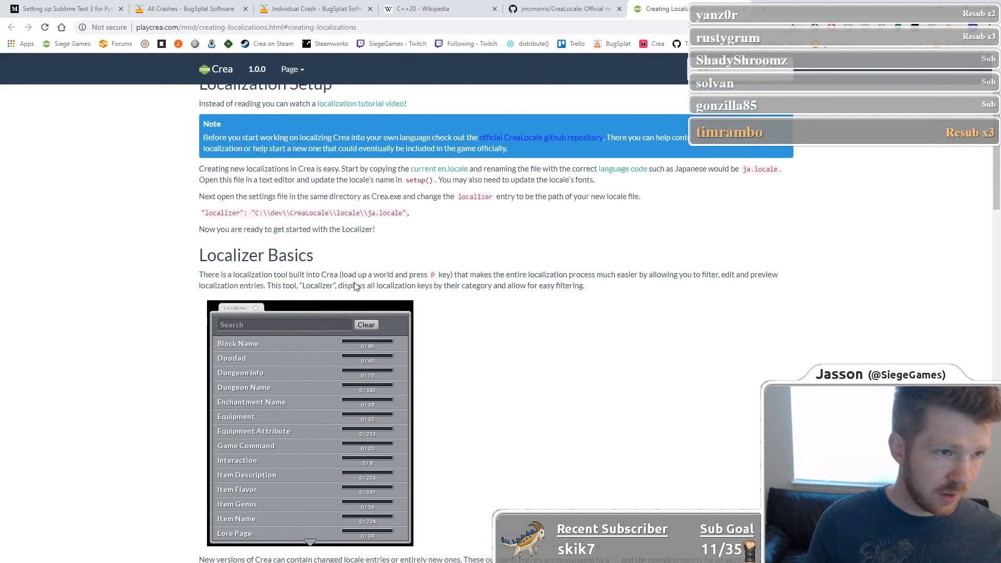
scroll(356, 286, down, 1)
scroll(355, 286, down, 3)
scroll(355, 283, up, 4)
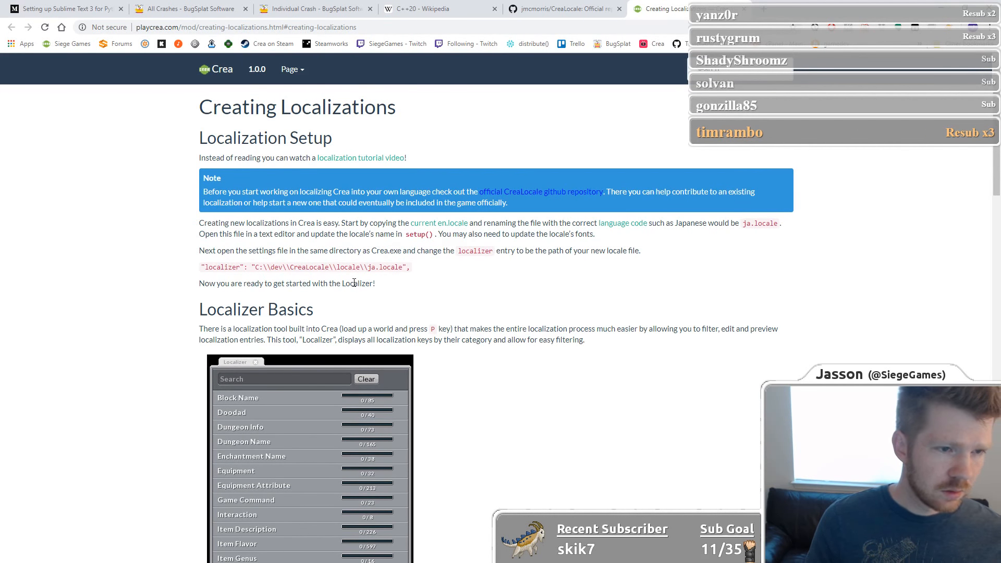
drag(441, 234, 592, 236)
click(600, 236)
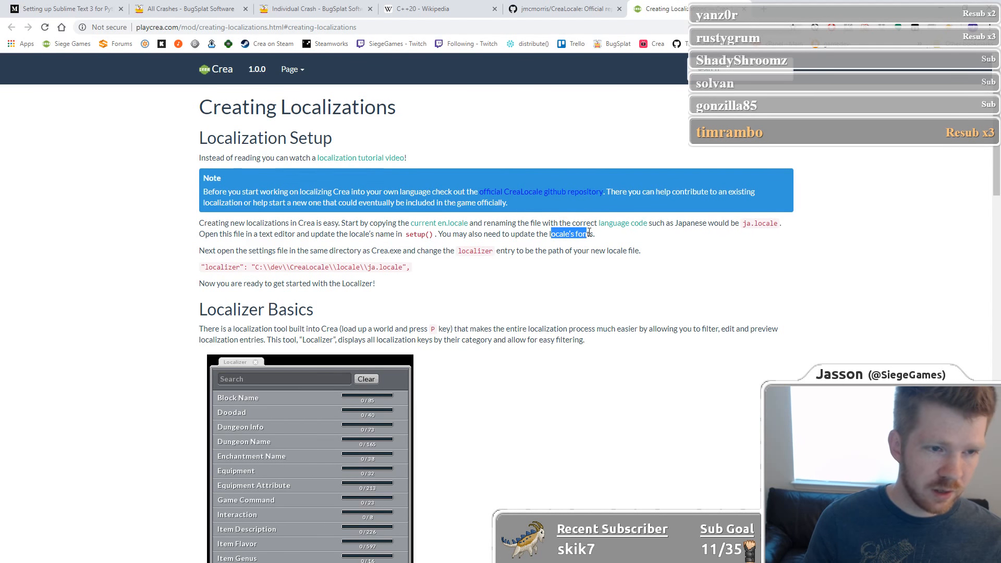
click(508, 236)
scroll(567, 230, down, 15)
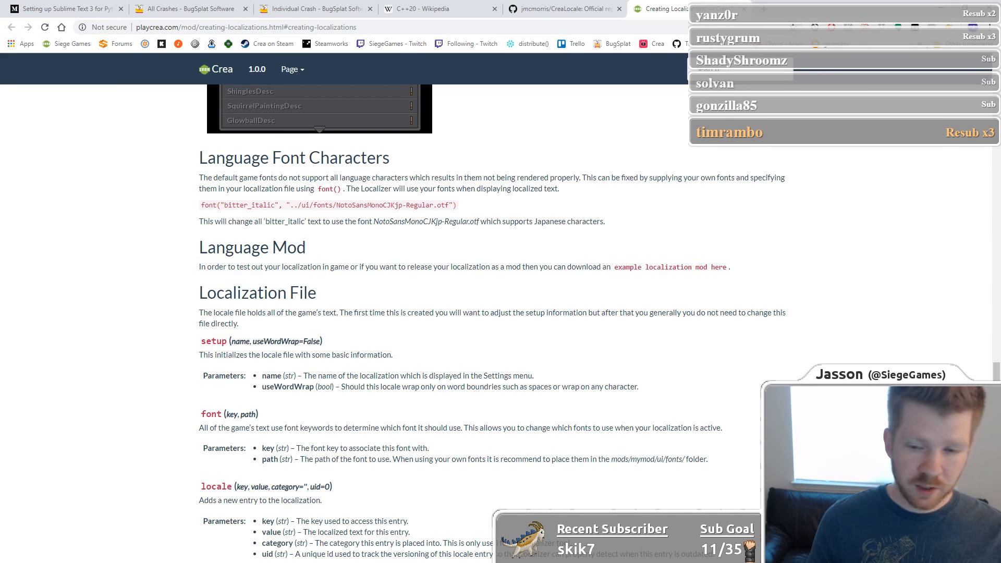
Switch to File Explorer and open the junk folder inside dev\crea.
key(alt+Tab)
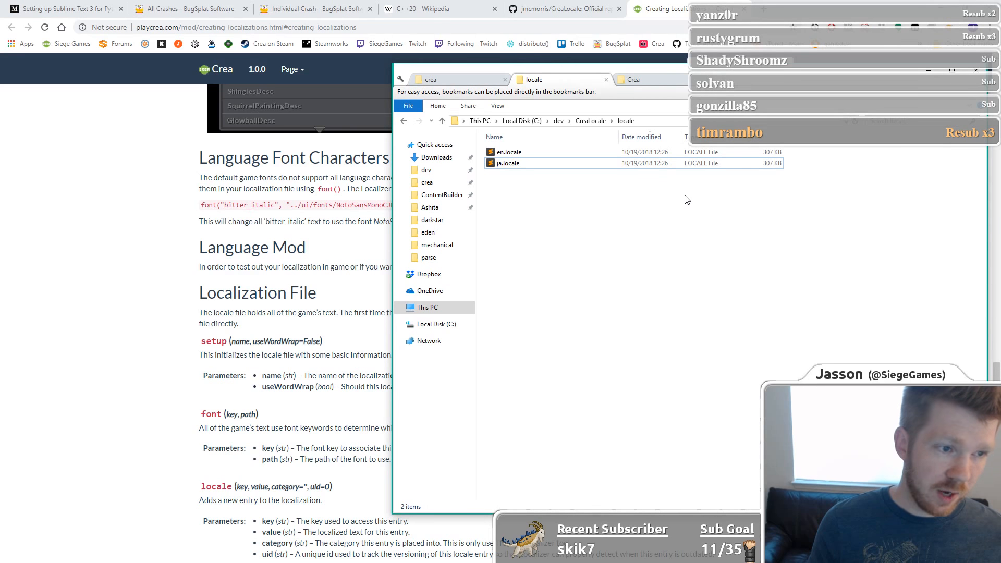
click(452, 85)
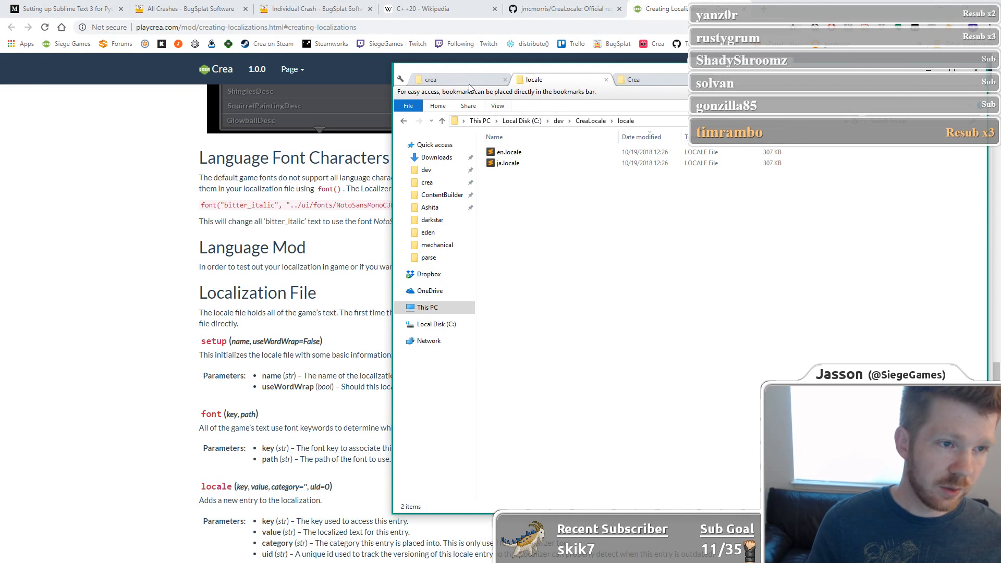
click(469, 85)
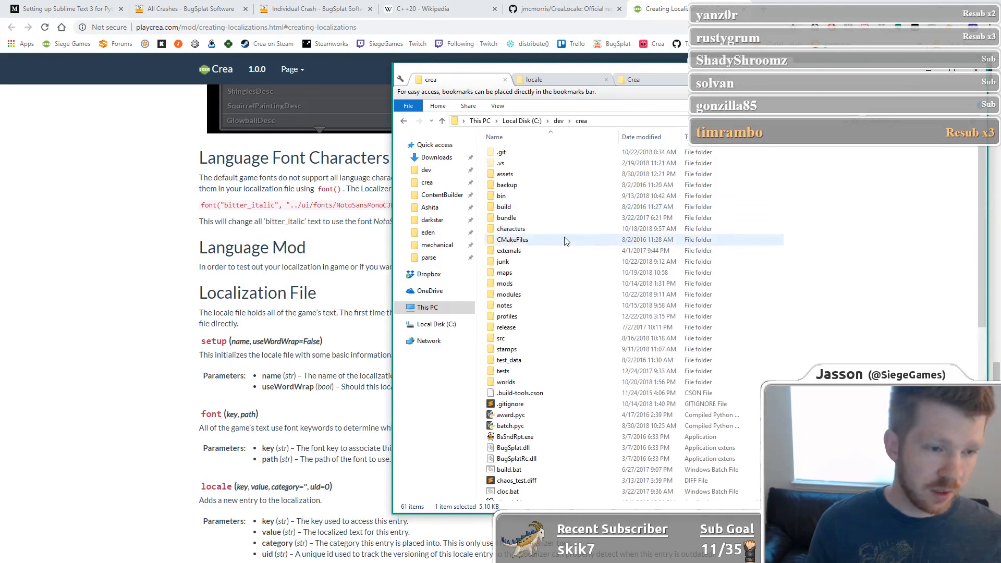
key(Down)
key(Down)
key(Return)
Open the ja\ui\fonts folder inside junk and select the NotoSansMonoCJKjp-Regular.otf font file.
key(j)
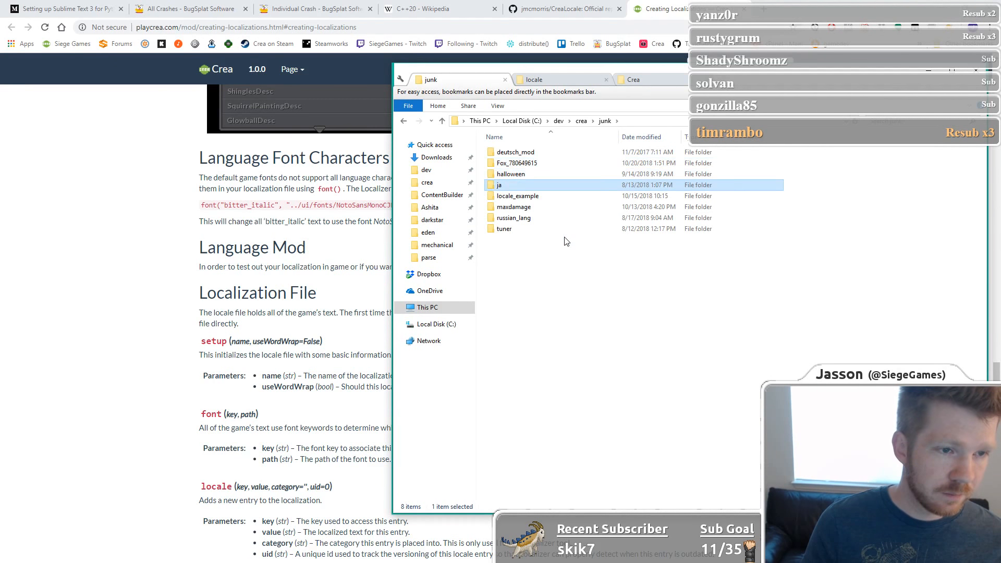
key(Return)
key(u)
key(Return)
key(f)
key(Return)
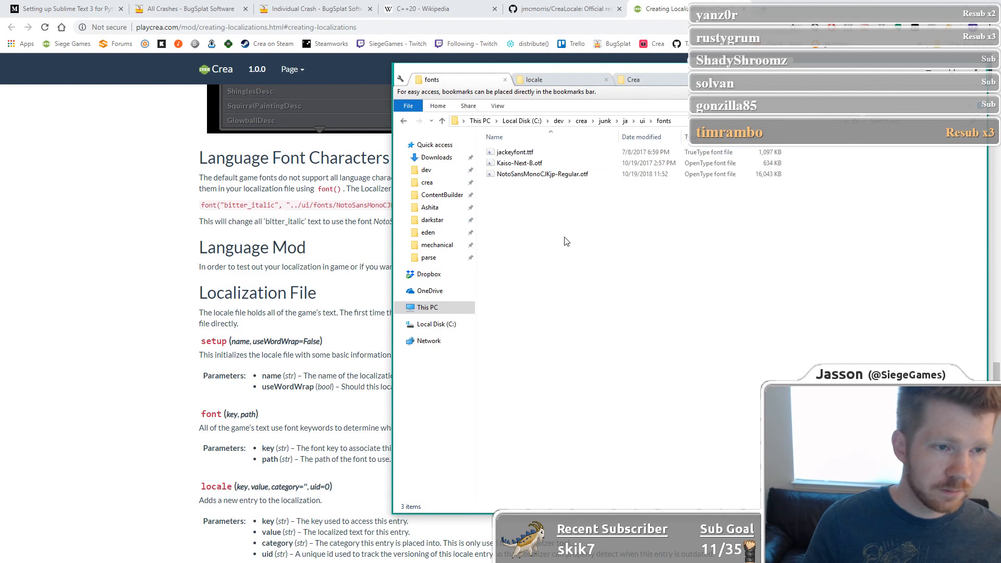
click(581, 177)
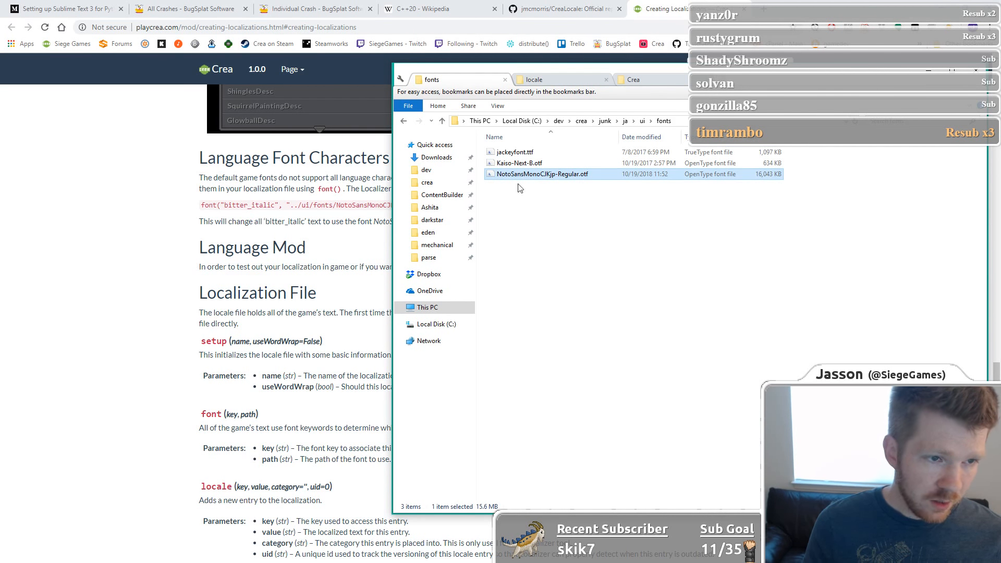
Paste the NotoSansMonoCJKjp-Regular.otf font file into the CreaLocale\ui\fonts folder.
click(539, 83)
click(585, 121)
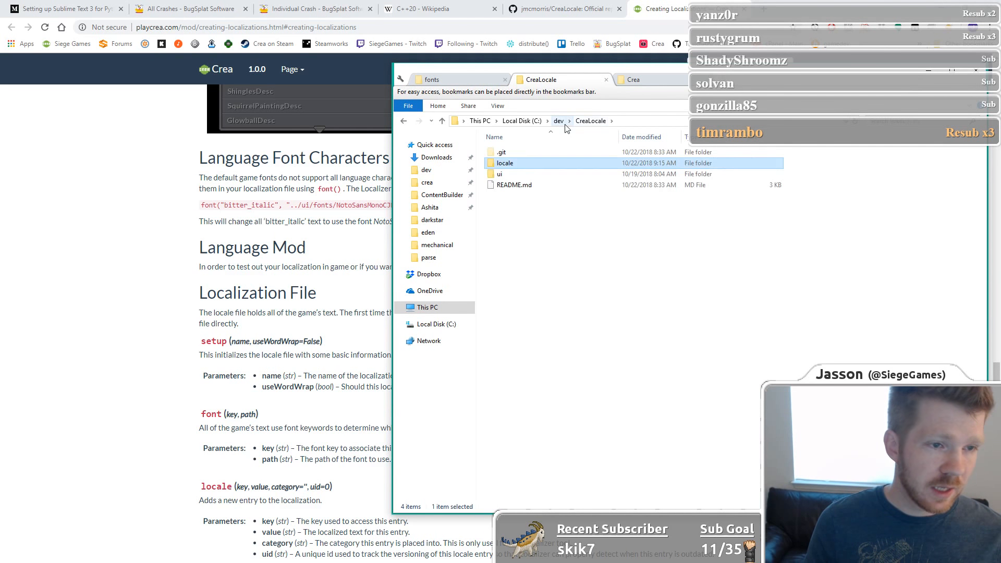
double_click(500, 176)
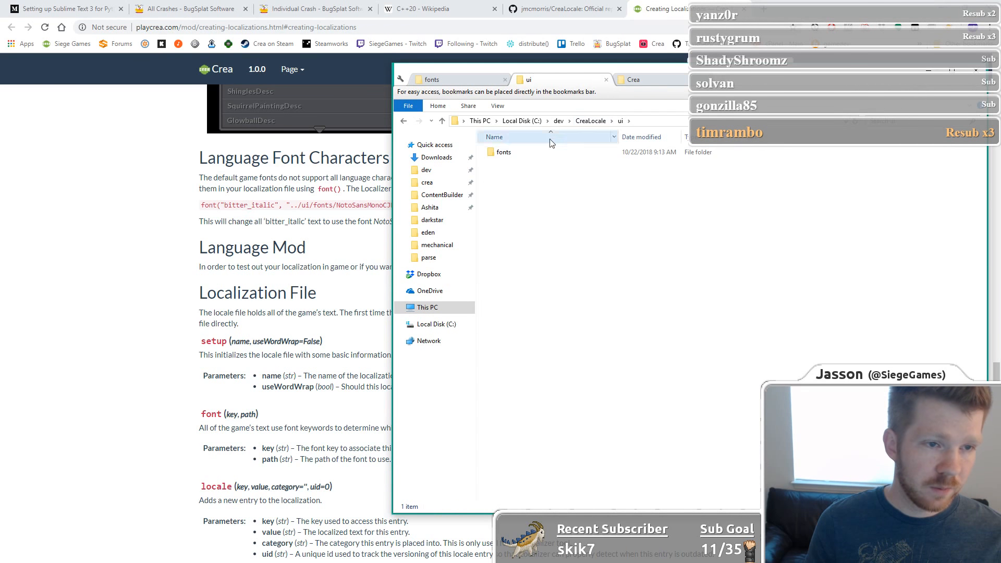
double_click(545, 153)
key(ctrl+v)
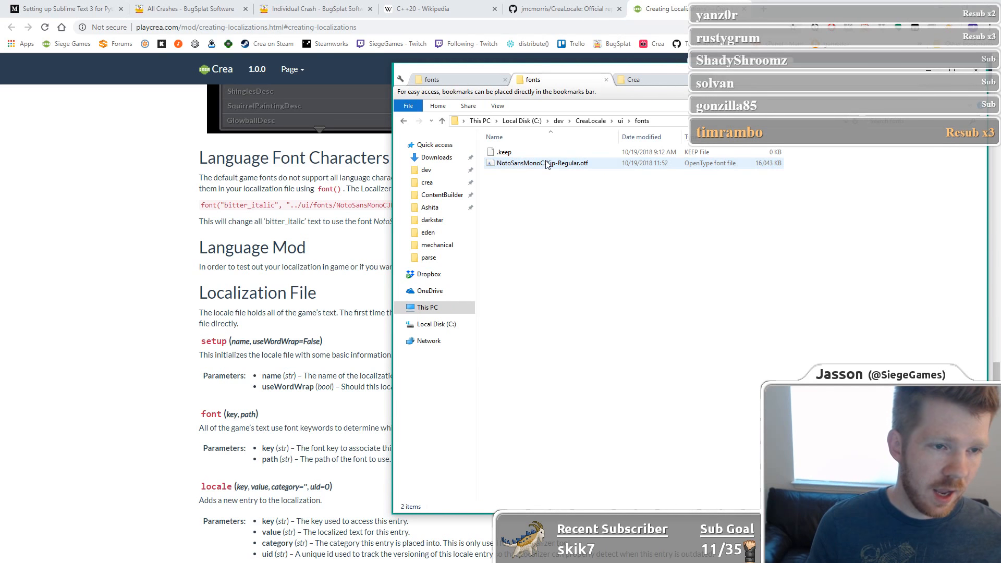
click(610, 232)
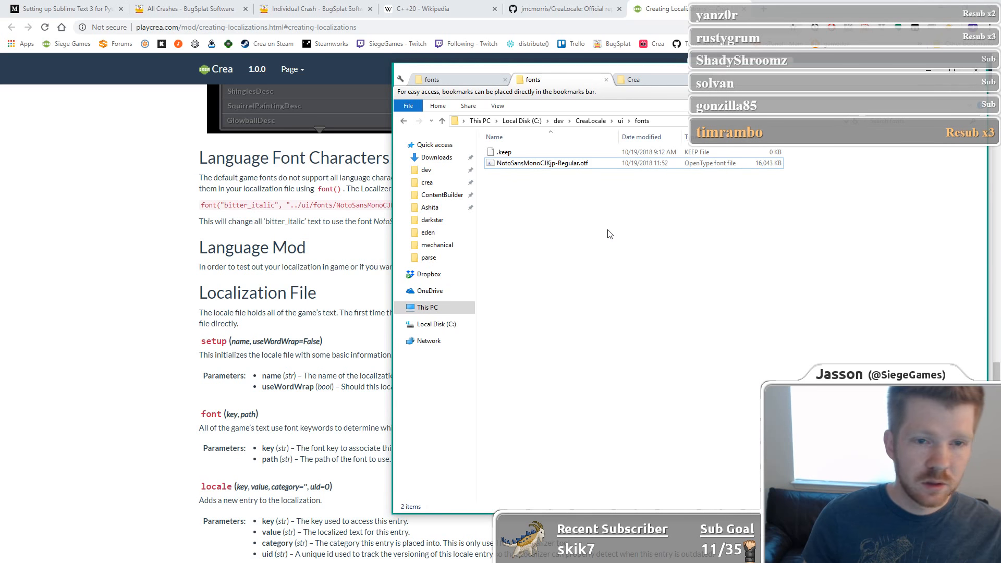
Return to the CreaLocale\locale folder and open ja.locale in Sublime Text.
key(alt+Left)
key(alt+Left)
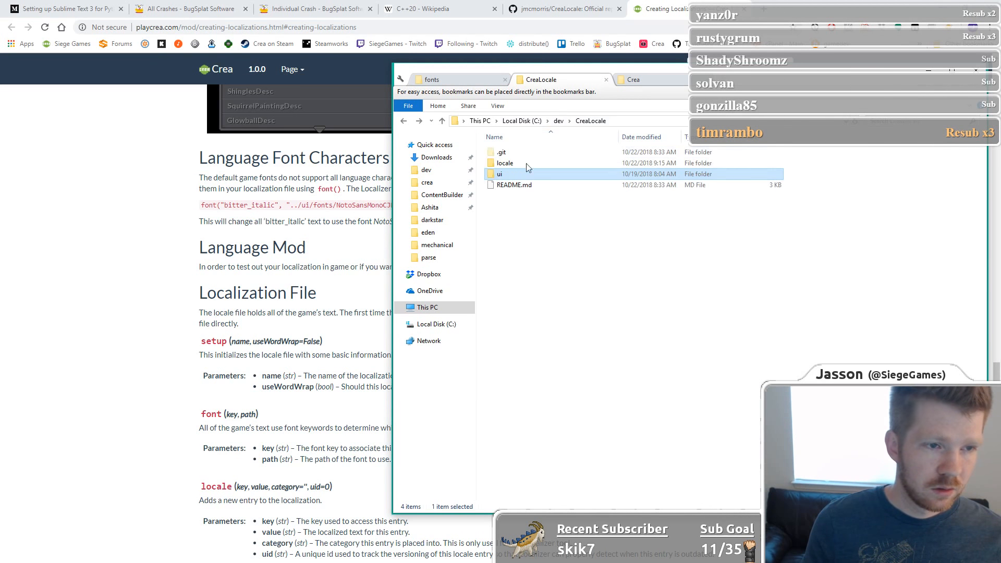
click(510, 165)
double_click(510, 165)
click(507, 164)
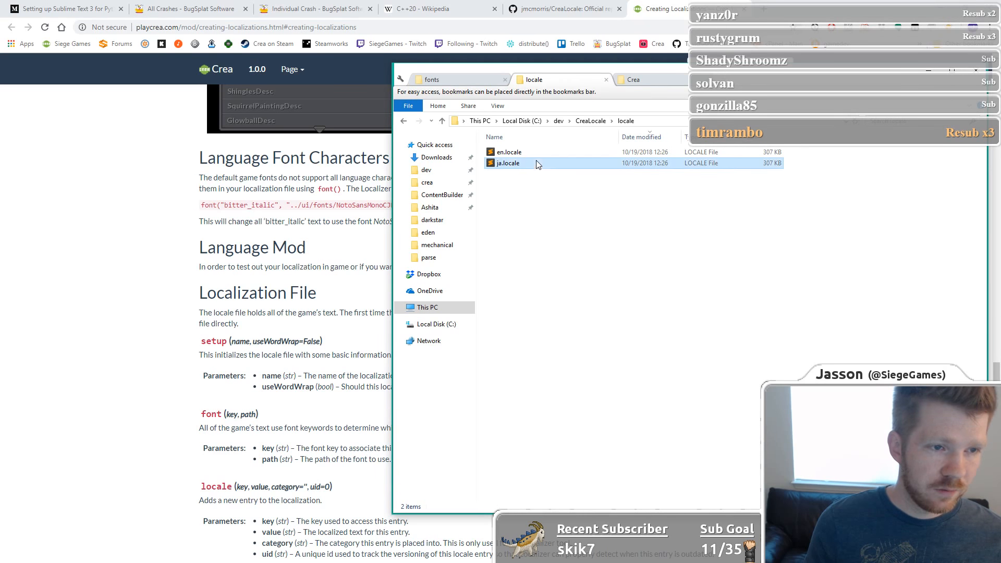
click(606, 263)
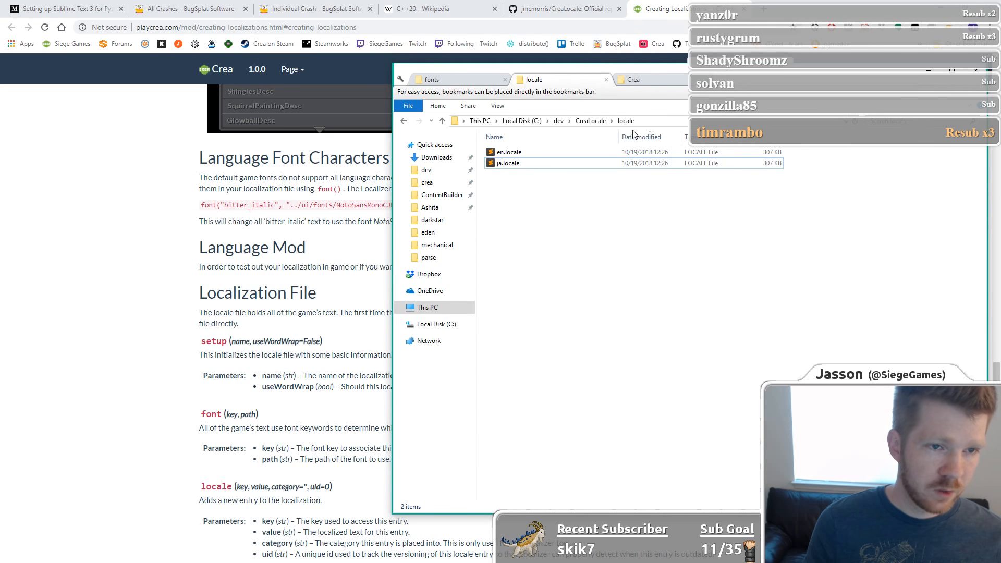
click(511, 166)
right_click(511, 166)
click(552, 187)
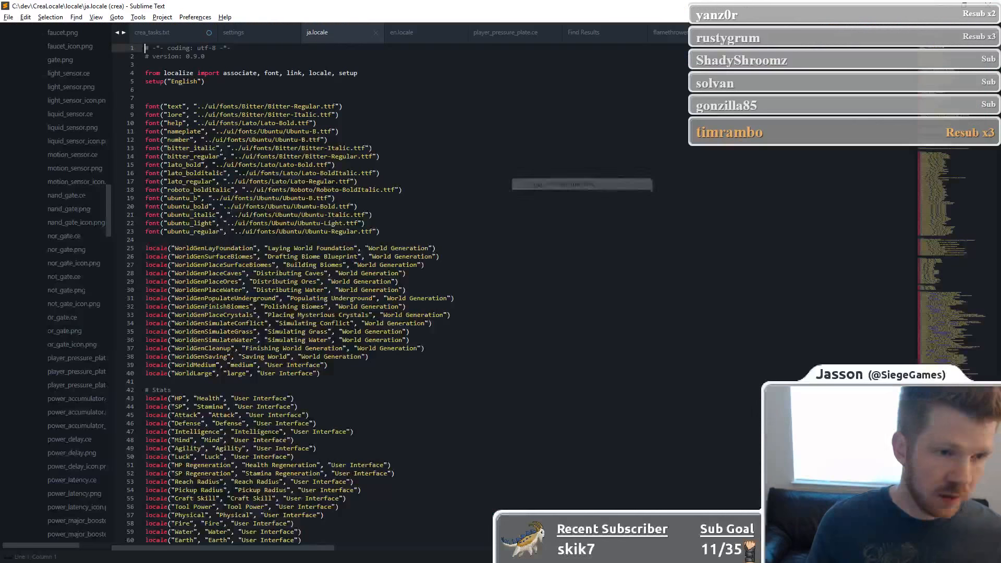
Change the locale name in setup() of ja.locale to "Japanese", checking the Localization Setup section of the guide in the browser.
click(307, 131)
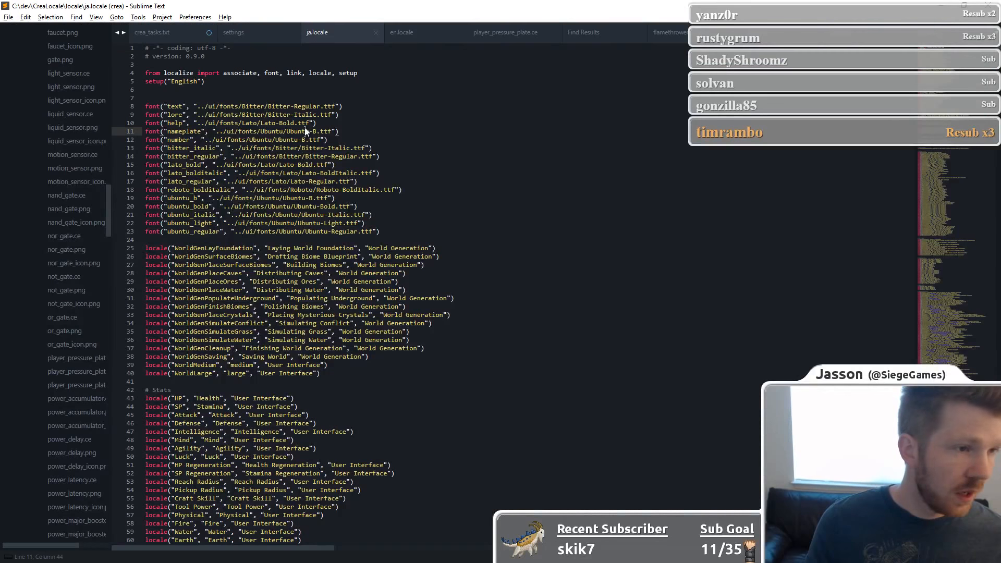
click(204, 106)
double_click(152, 106)
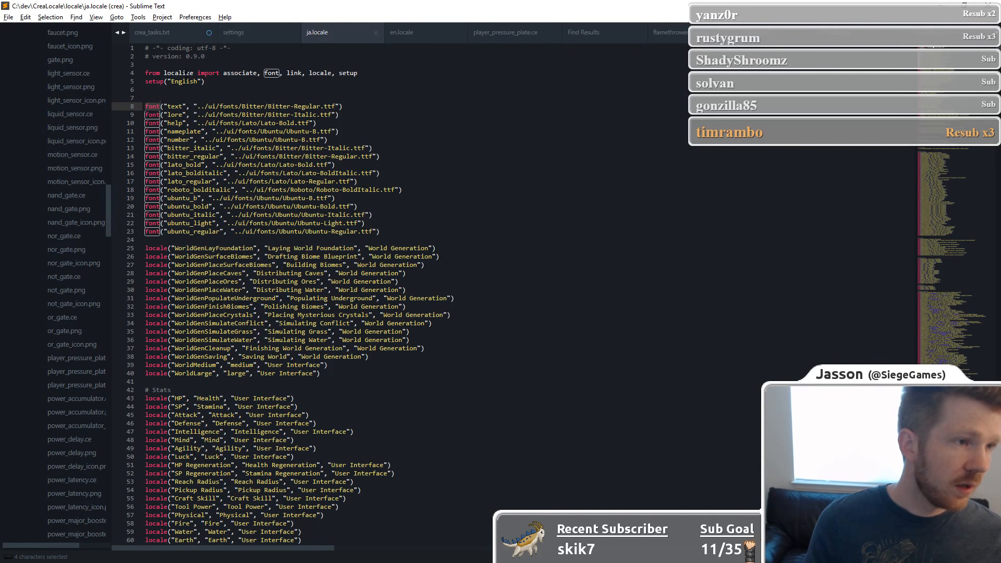
double_click(189, 82)
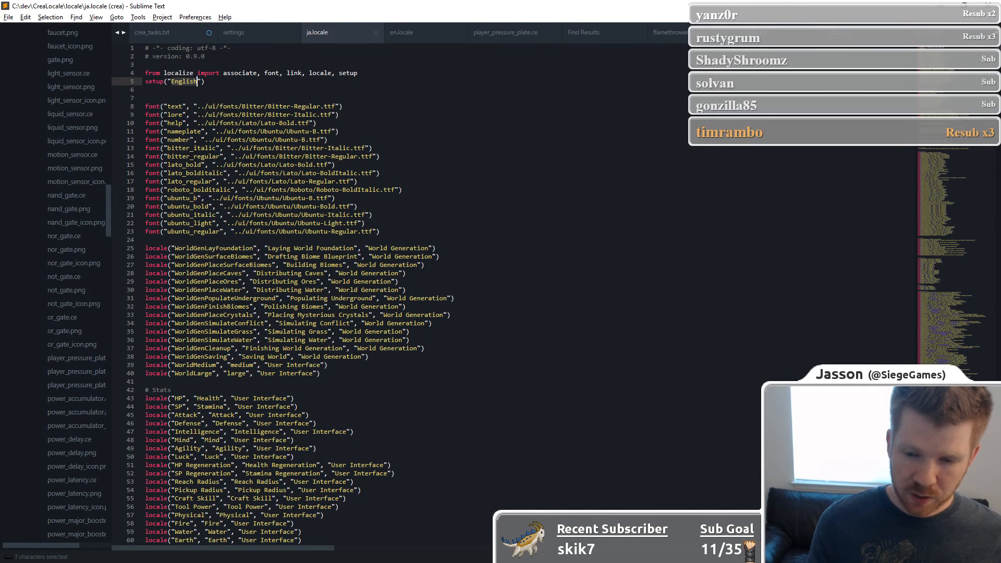
key(alt+Tab)
scroll(328, 233, up, 15)
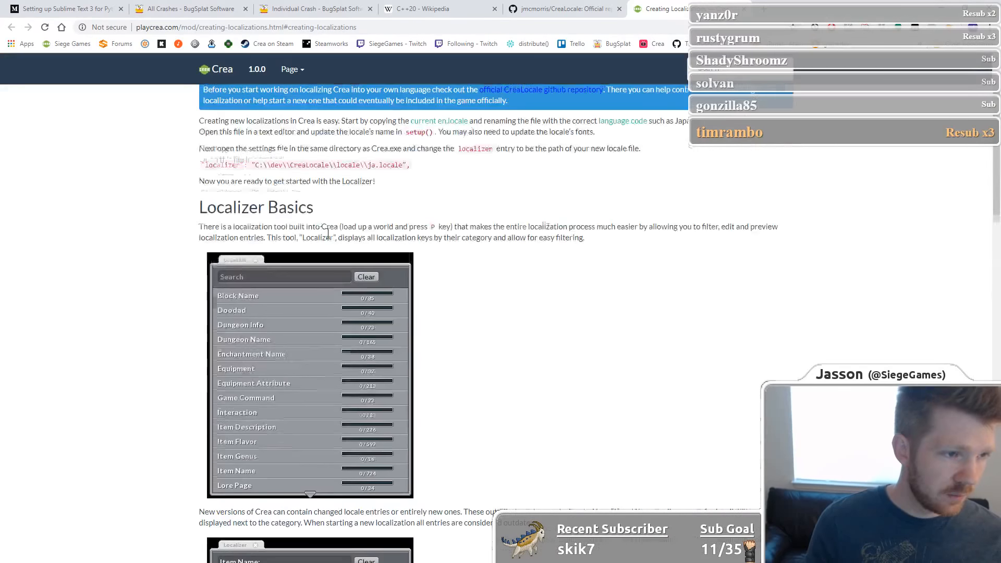
scroll(328, 233, up, 2)
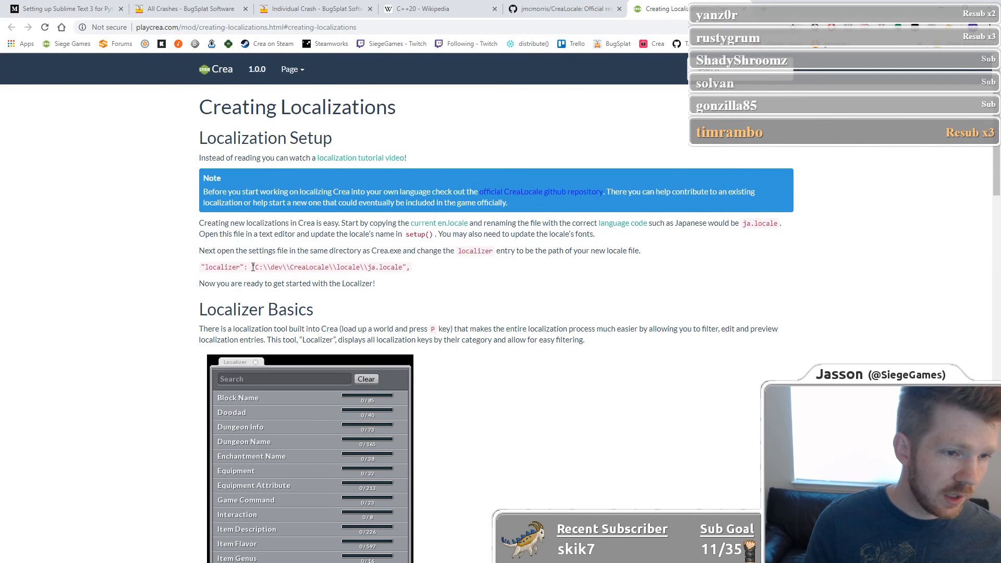
scroll(319, 282, down, 3)
scroll(319, 276, up, 3)
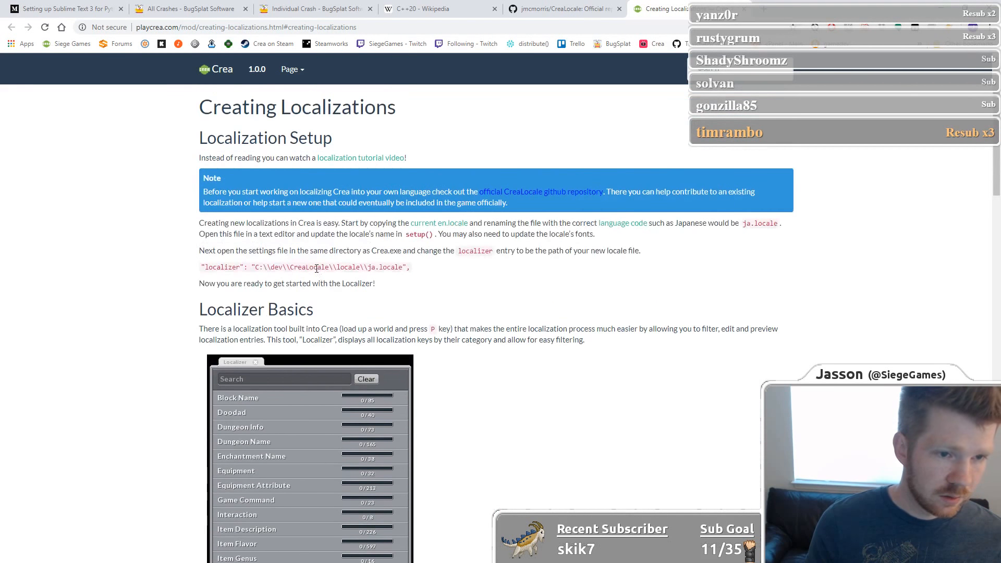
key(alt+Tab)
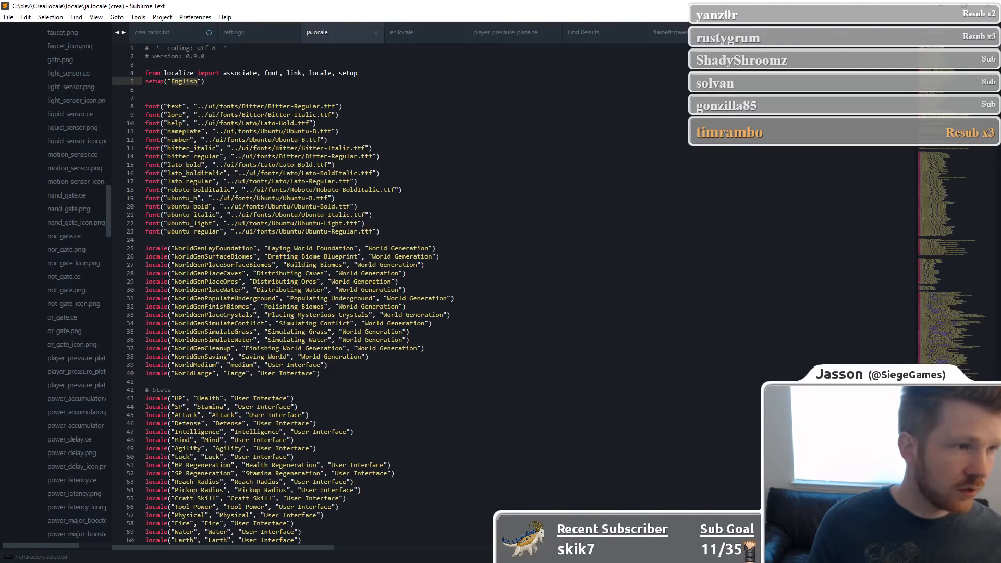
text(Japanse)
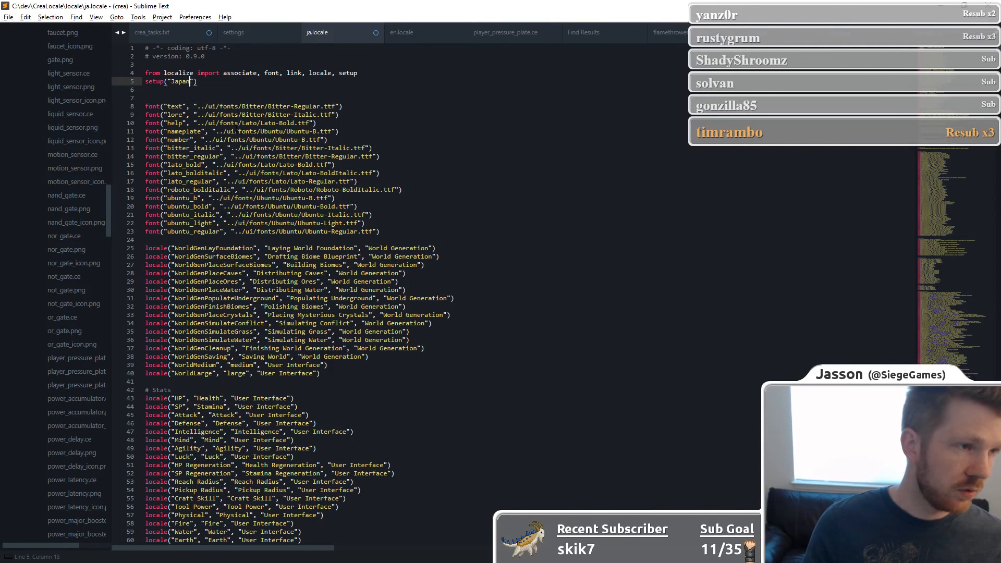
Look up the setup() parameters in the guide and add useWordWrap=False after "Japanese" in the setup() call of ja.locale.
key(alt+Tab)
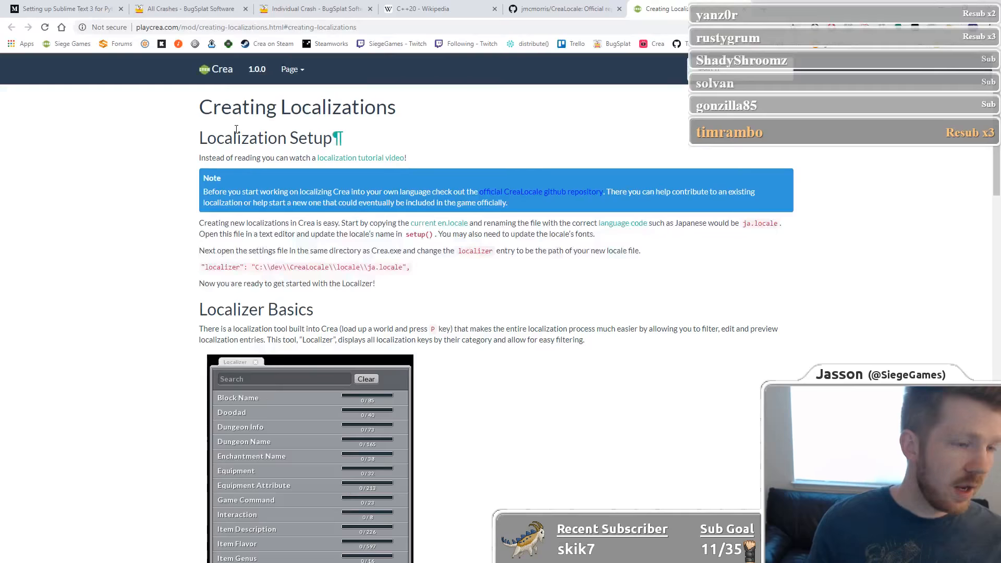
click(419, 234)
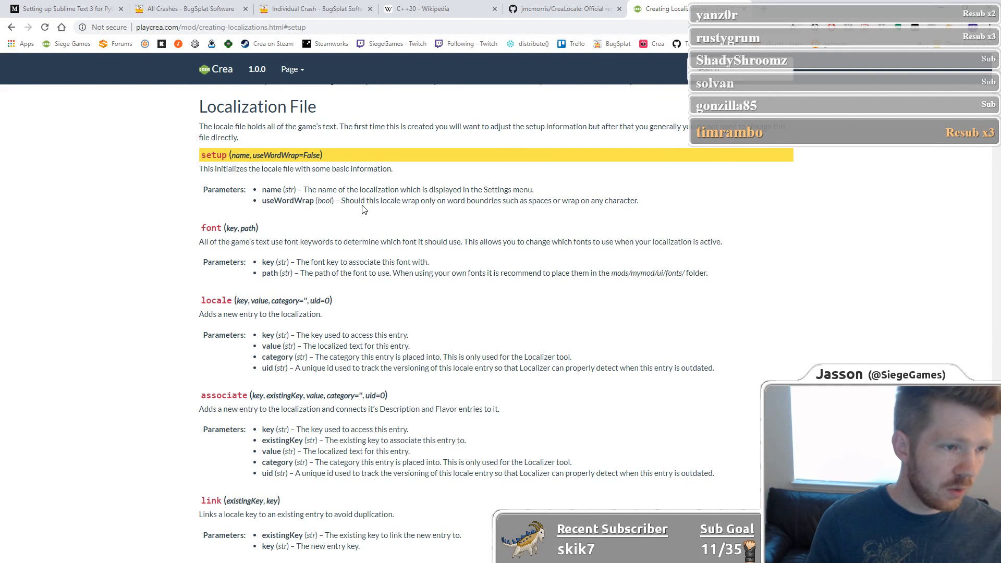
double_click(276, 156)
key(ctrl+c)
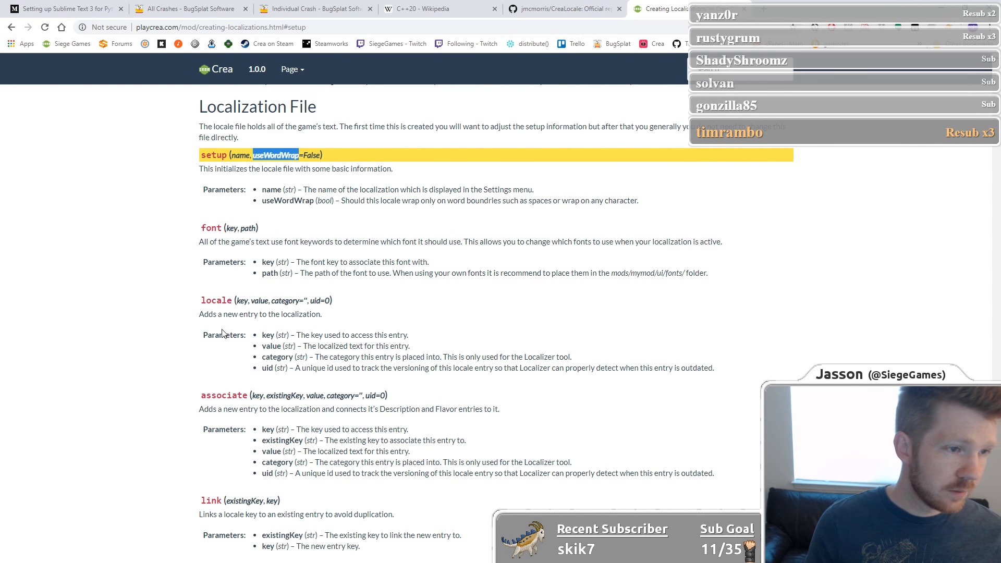
key(alt+Tab)
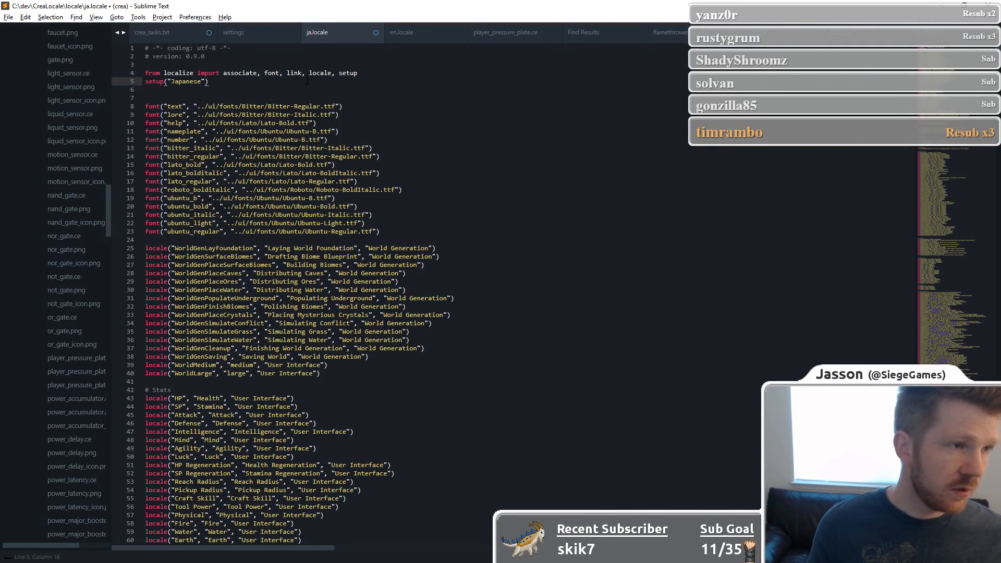
key(Right)
text(,)
key(ctrl+v)
text(=Fal)
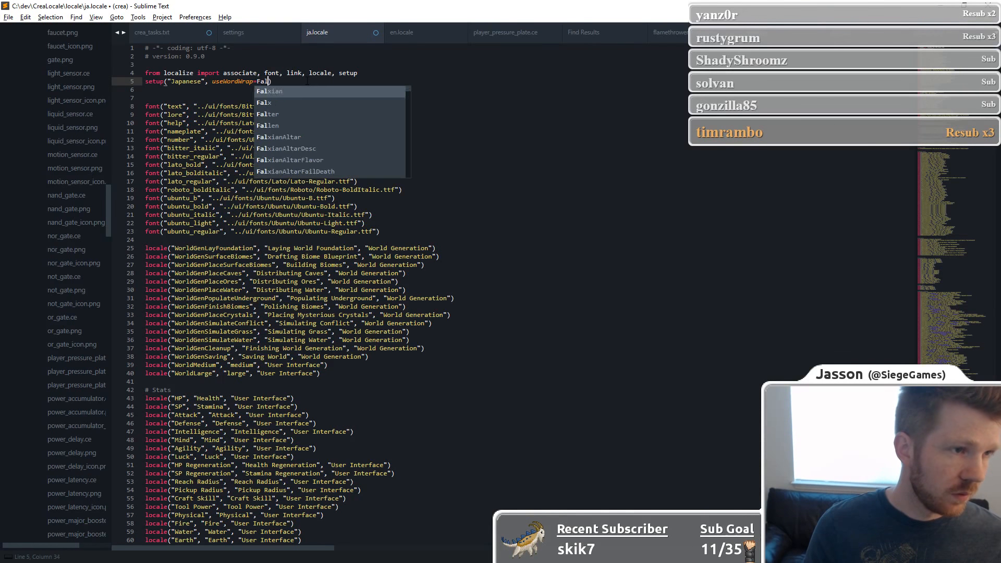
text(se)
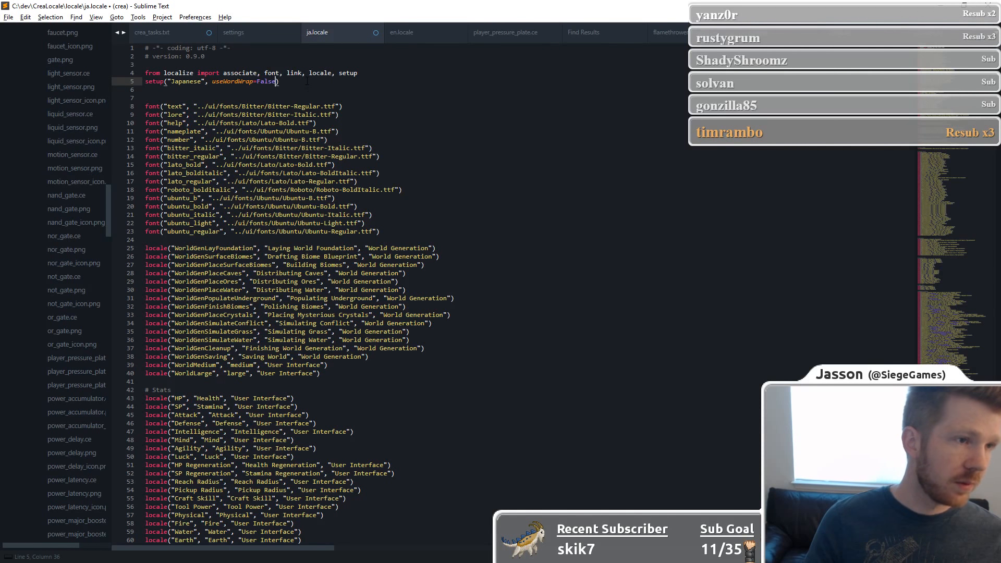
click(308, 81)
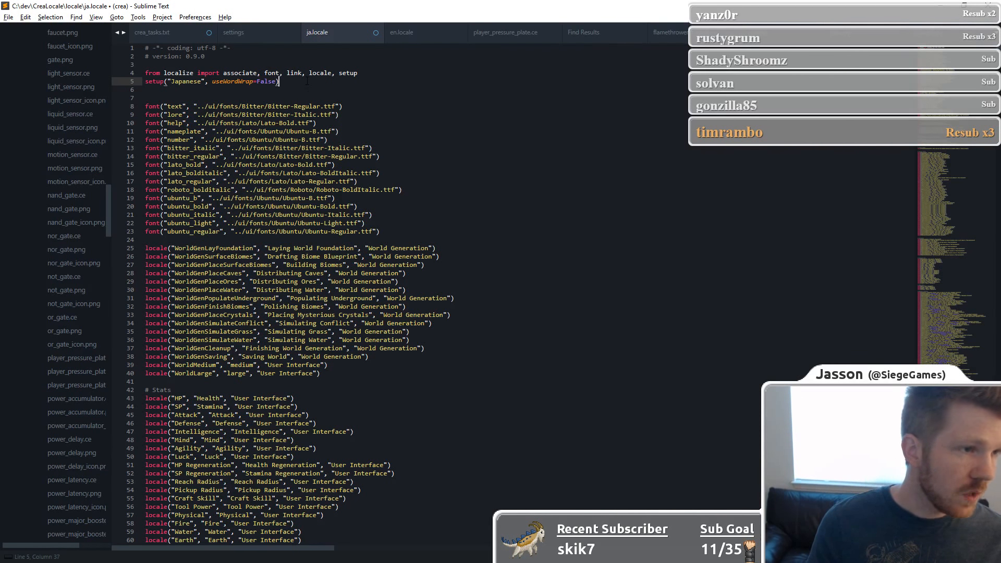
Switch to the guide and copy the font name from the font() example in the Language Font Characters section.
double_click(152, 106)
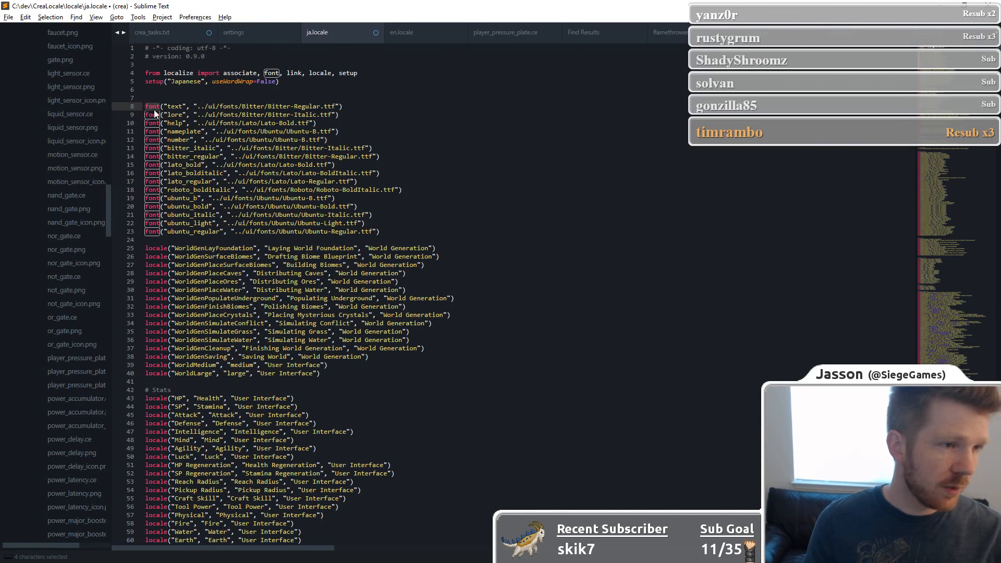
key(alt+Tab)
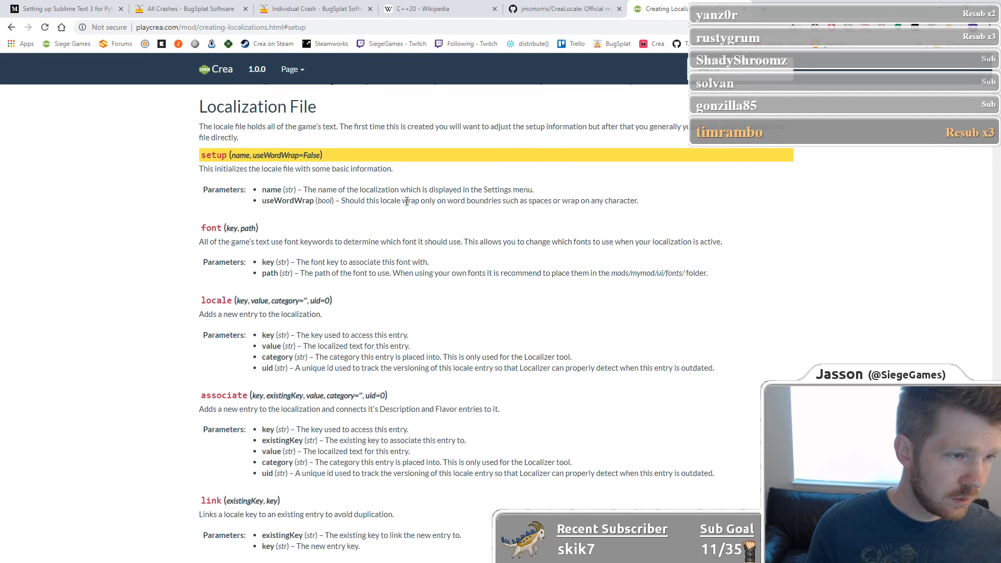
scroll(407, 202, up, 15)
scroll(413, 177, down, 8)
scroll(415, 177, up, 8)
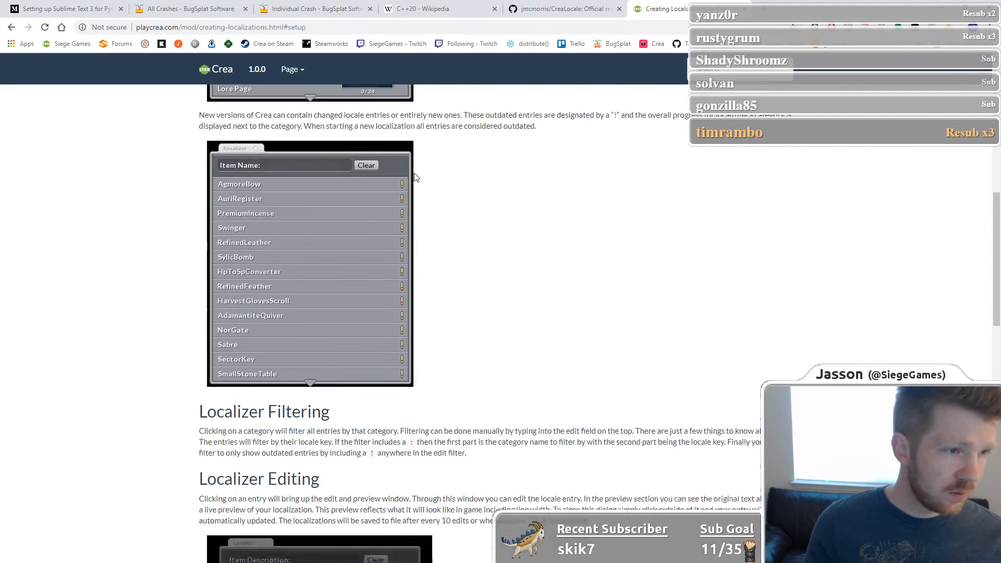
scroll(416, 178, up, 10)
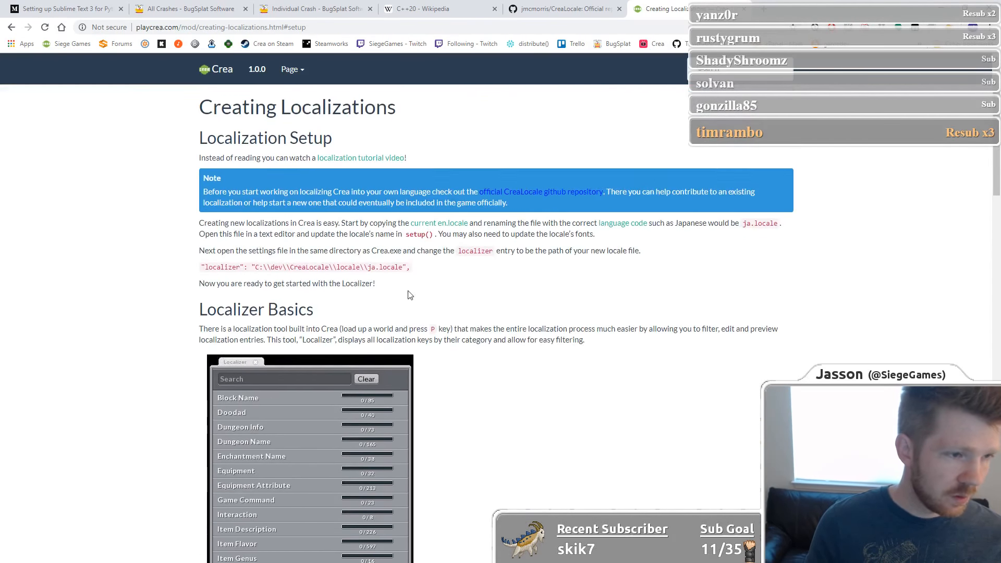
scroll(410, 296, down, 15)
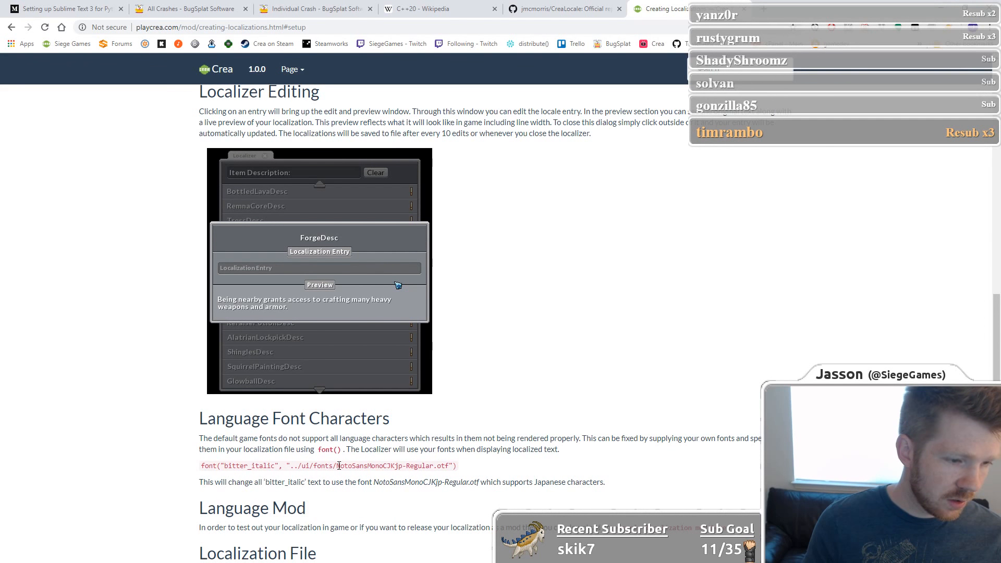
drag(350, 465, 449, 466)
key(ctrl+c)
Switch to File Explorer and copy the full file name of NotoSansMonoCJKjp-Regular.otf in CreaLocale\ui\fonts, leaving the file itself unrenamed.
key(alt+Tab)
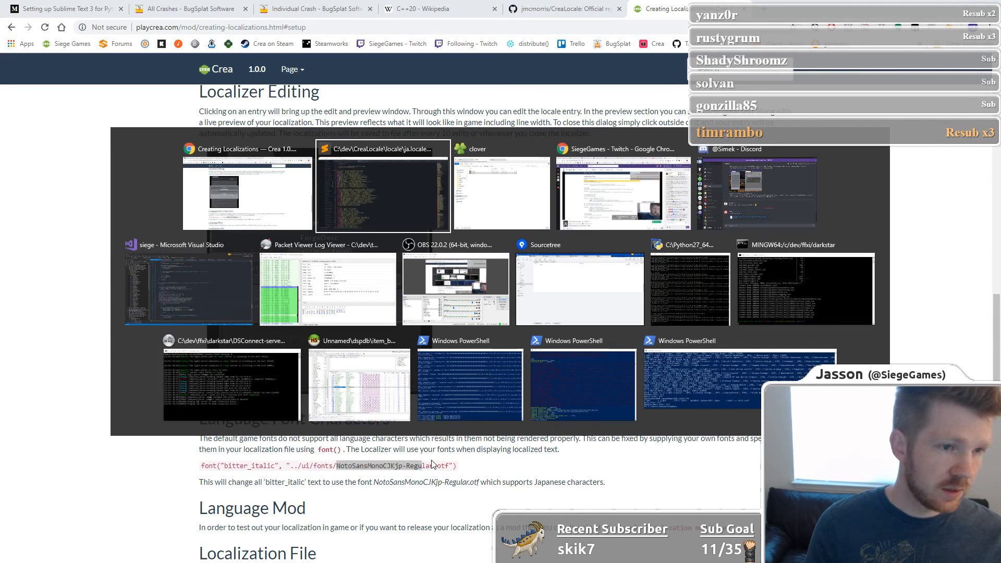
key(alt+Up)
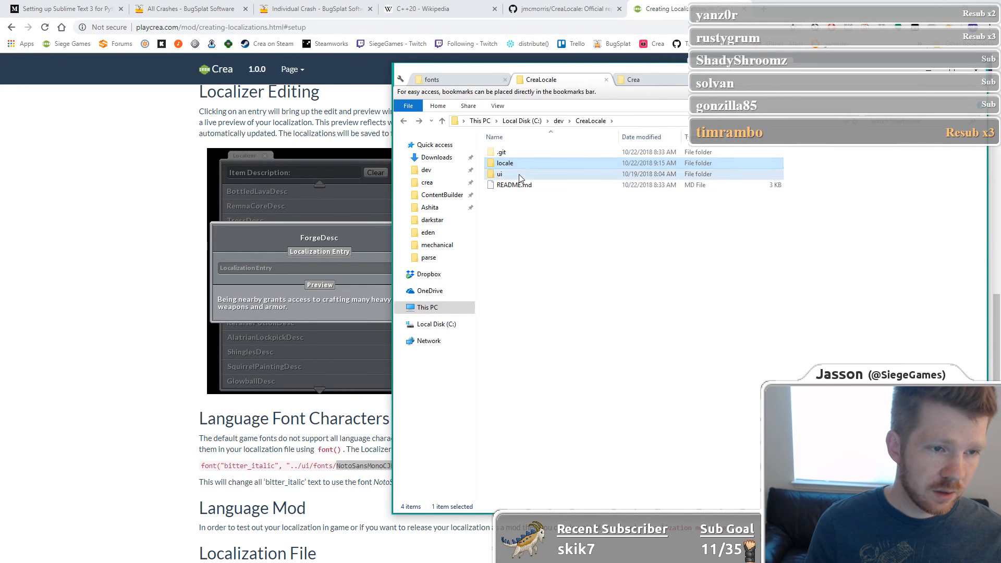
double_click(524, 154)
double_click(524, 156)
right_click(552, 165)
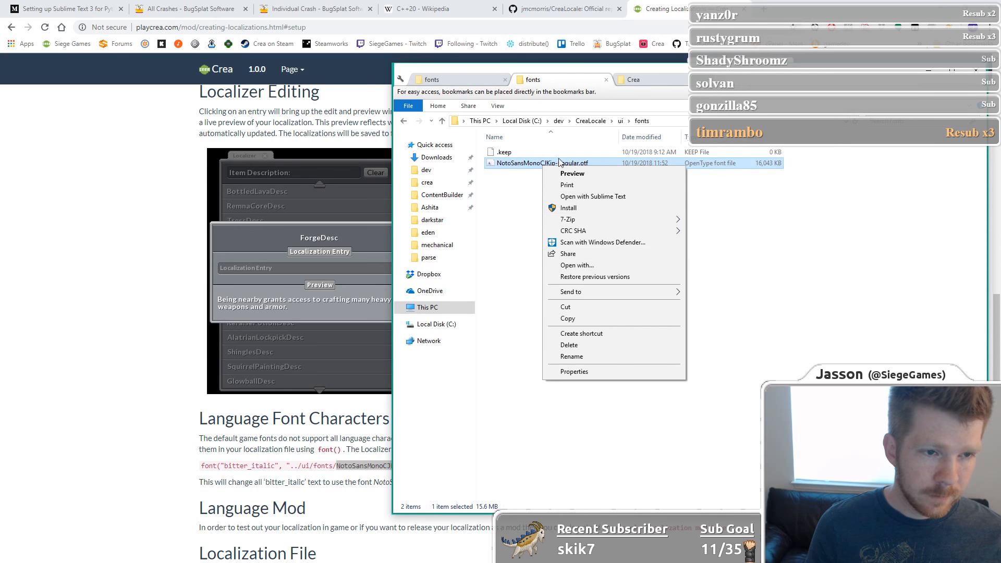
click(532, 166)
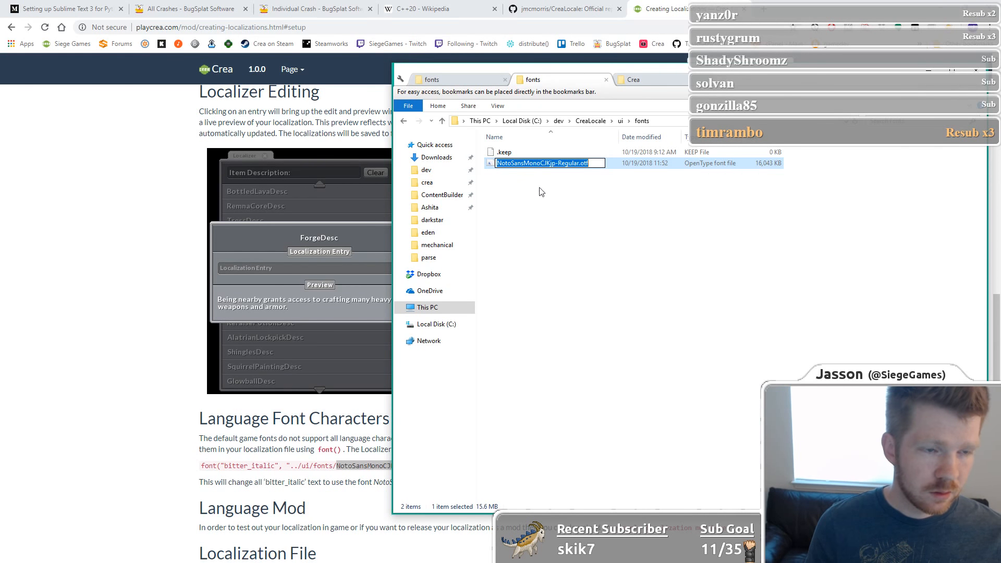
key(Return)
Switch to ja.locale in Sublime Text and replace Bitter/Bitter-Regular.ttf in the "text" font entry with the copied NotoSansMonoCJKjp-Regular.otf, keeping the ../ui/fonts/ prefix.
key(alt+Tab)
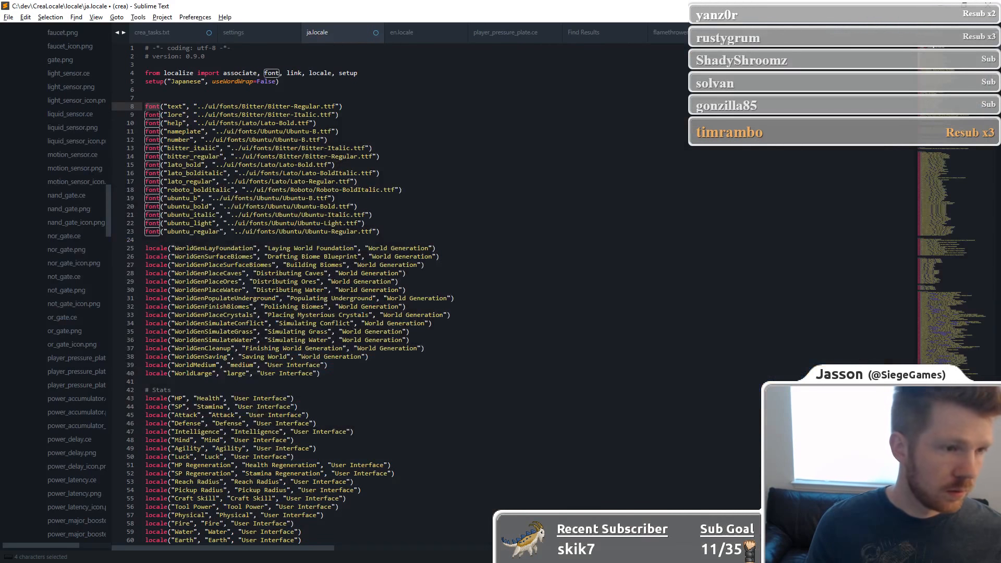
click(200, 107)
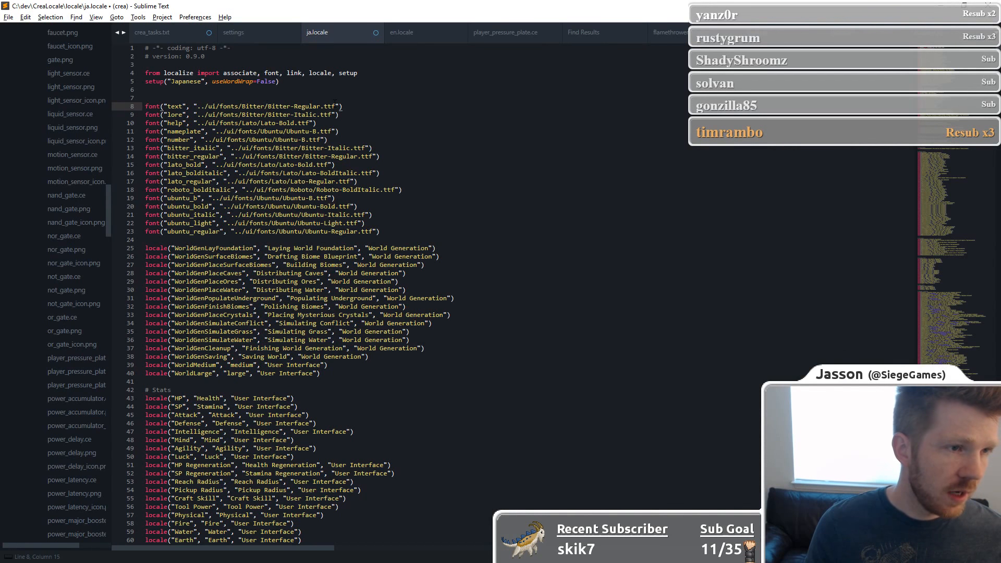
shift+click(335, 107)
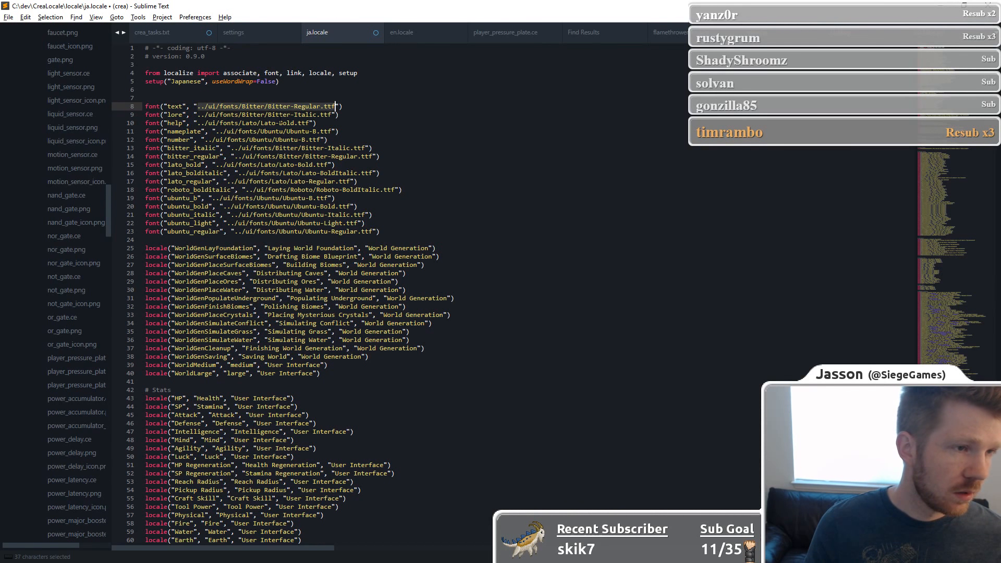
key(Right)
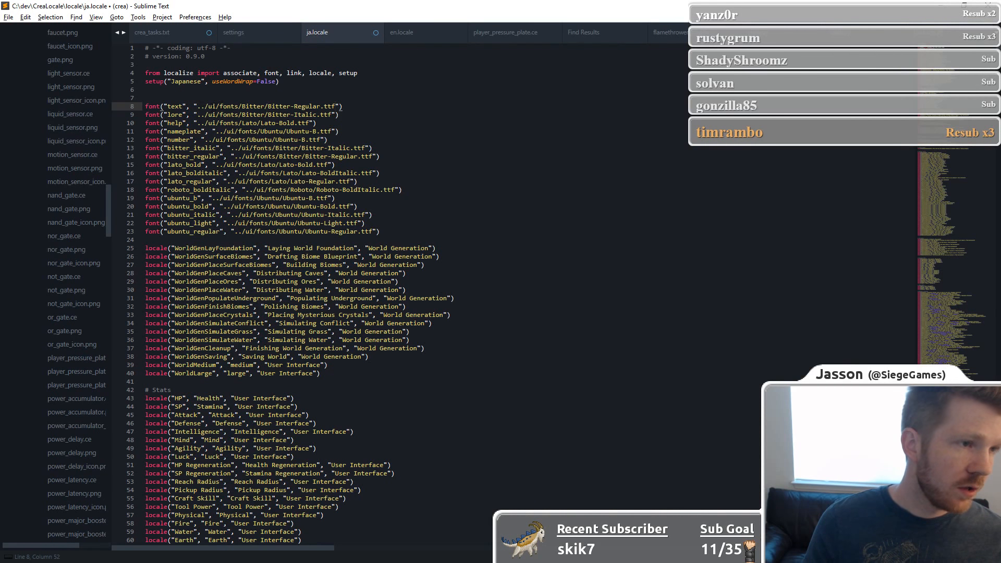
shift+click(335, 106)
key(Left)
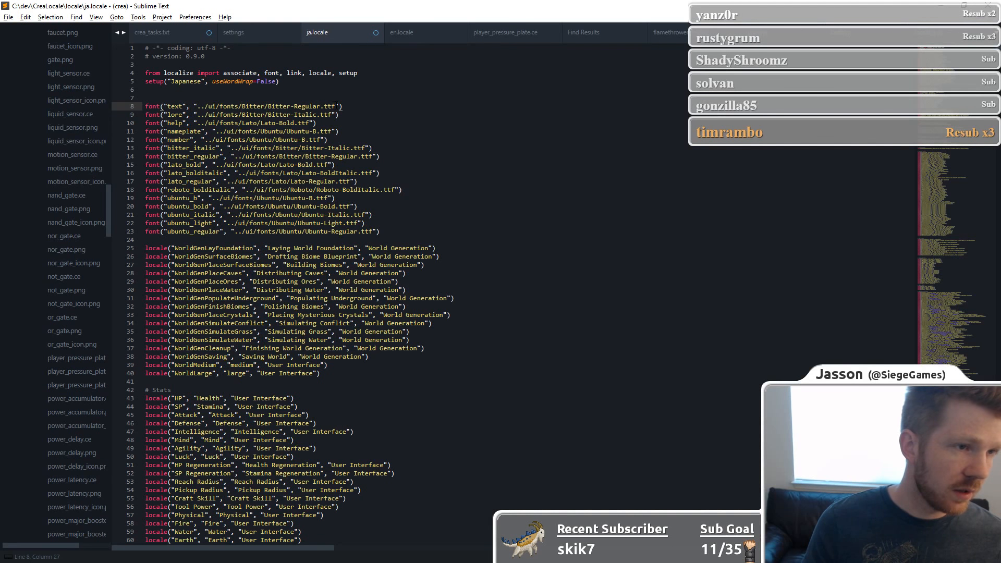
shift+click(335, 107)
key(ctrl+v)
Replace the font file after ../ui/fonts/ with NotoSansMonoCJKjp-Regular.otf in the "lore", "help" and "nameplate" font entries.
click(243, 114)
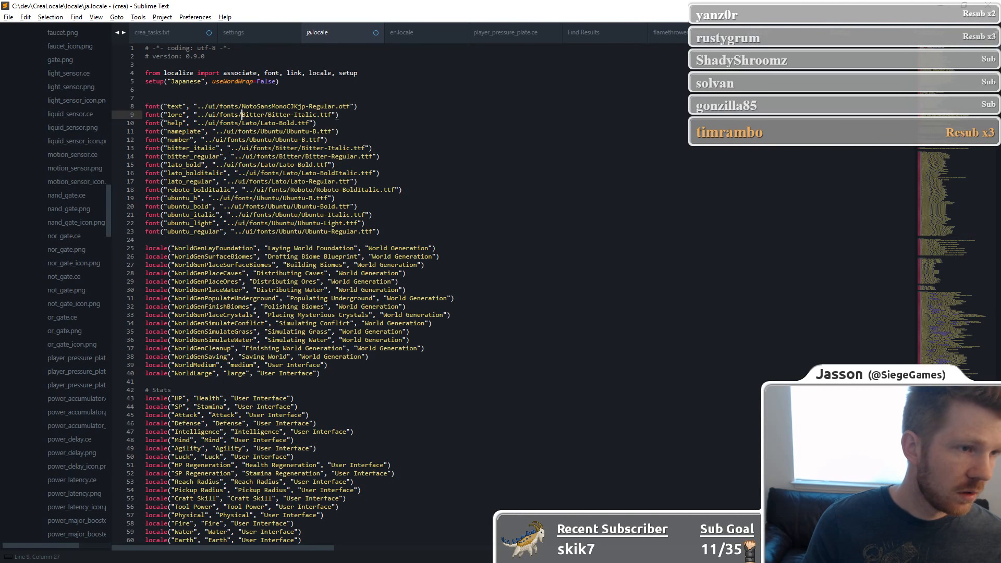
shift+click(339, 114)
key(ctrl+v)
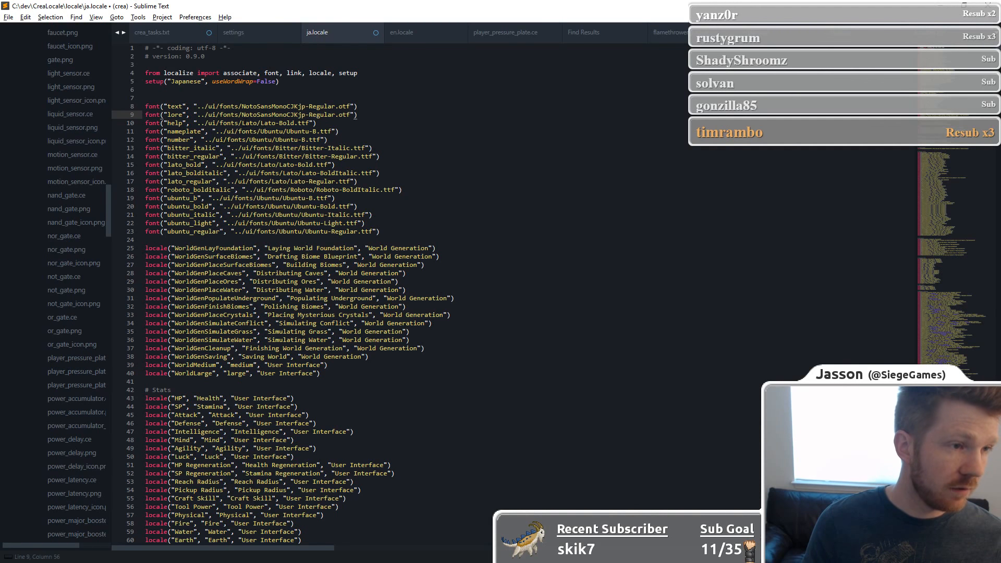
click(242, 123)
shift+click(316, 123)
text(NotoSansMonoCJKjp-Regular.otf)
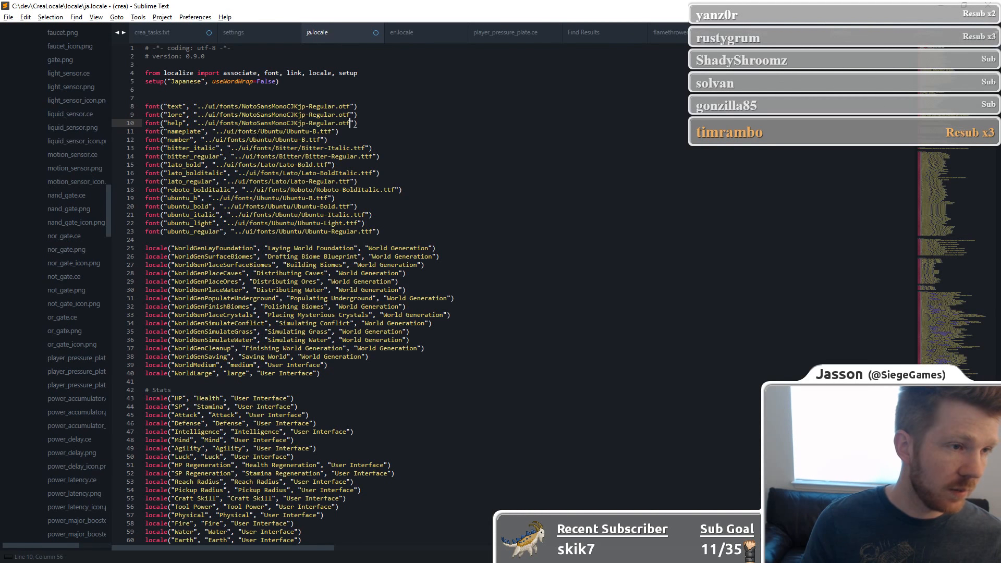
click(264, 132)
shift+click(331, 132)
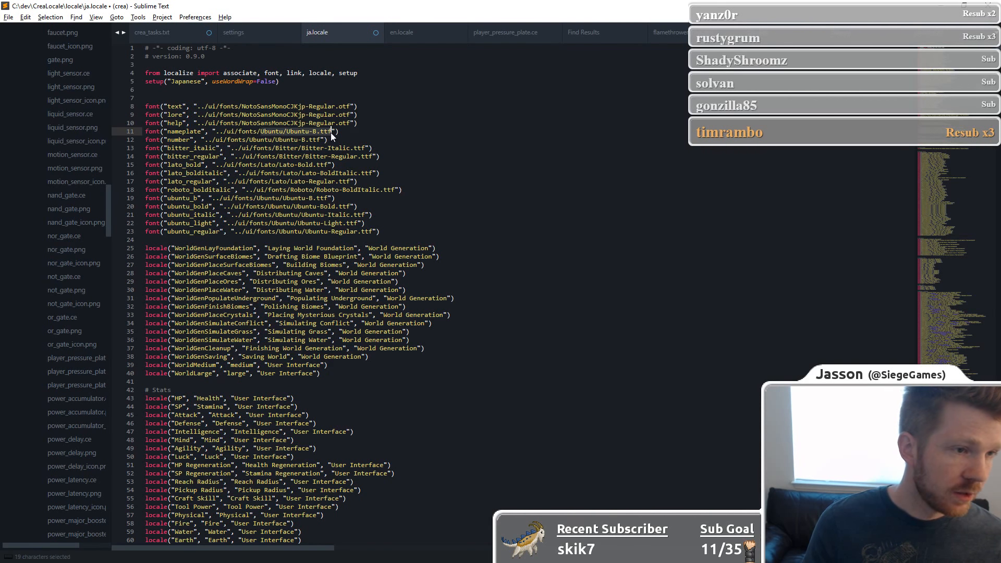
text(NotoSansMonoCJKjp-Regular.otf)
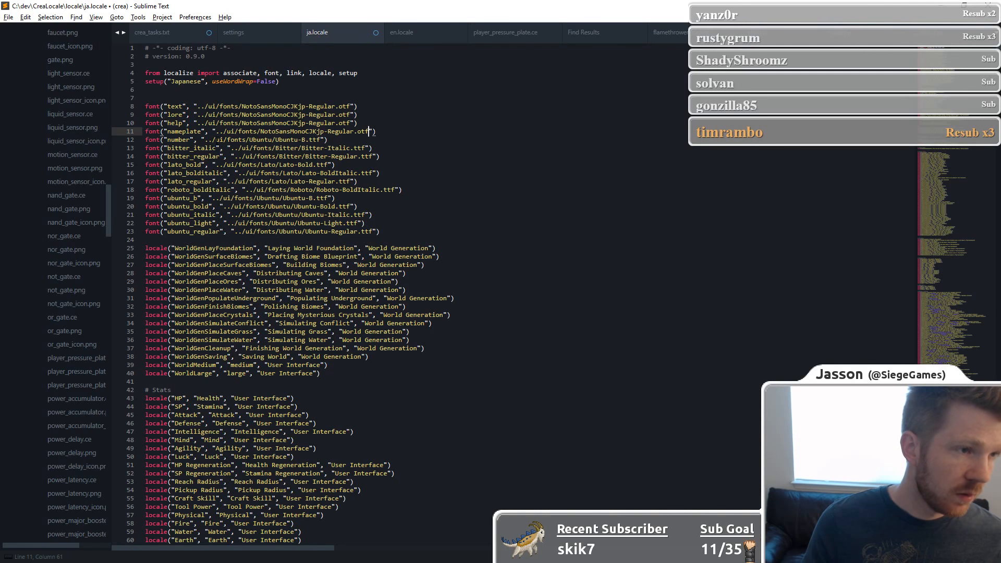
Replace the font file after ../ui/fonts/ with NotoSansMonoCJKjp-Regular.otf in all entries from "number" to "ubuntu_regular" at once, and save ja.locale.
click(215, 139)
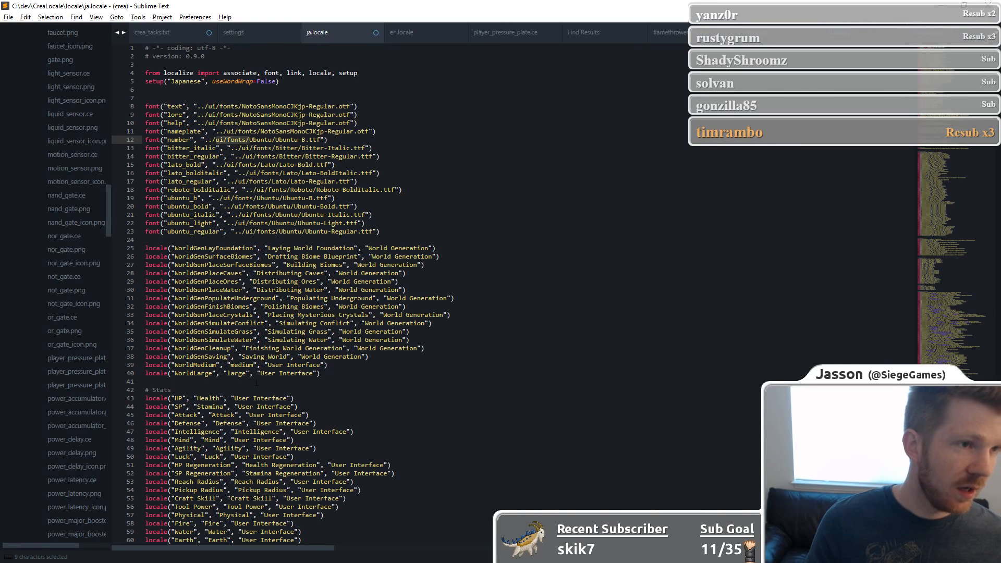
key(ctrl+d)
key(ctrl+d)
key(ctrl+d)
key(ctrl+d)
key(ctrl+d)
key(ctrl+d)
key(ctrl+d)
key(ctrl+d)
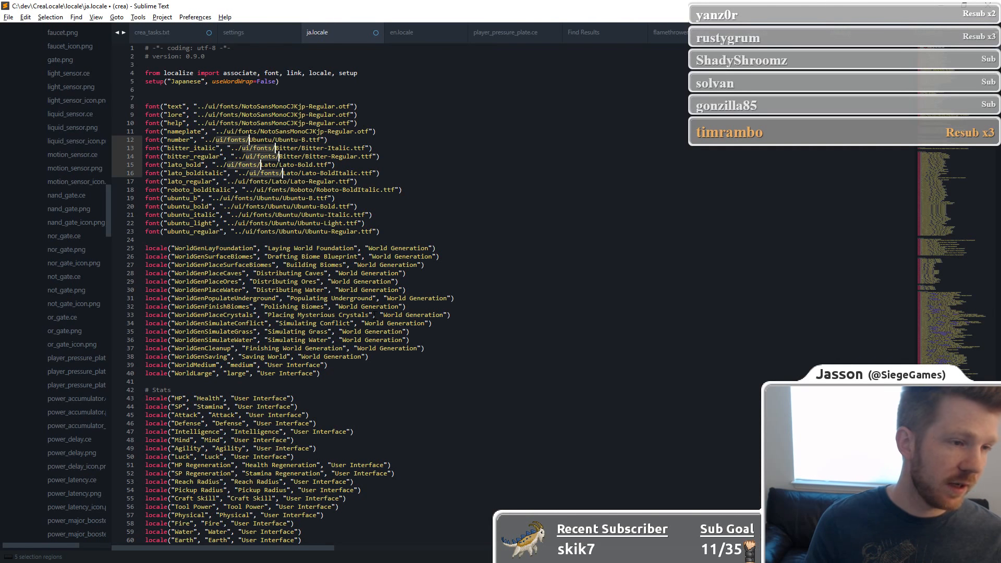
key(ctrl+d)
key(ctrl+d)
key(ctrl+d)
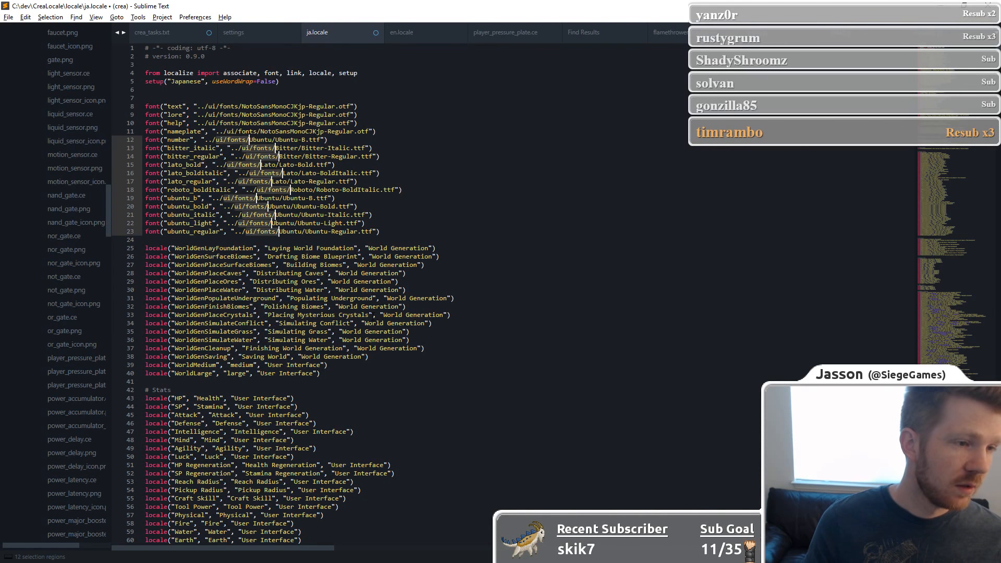
key(Right)
key(shift+End)
key(shift+Left)
key(shift+Left)
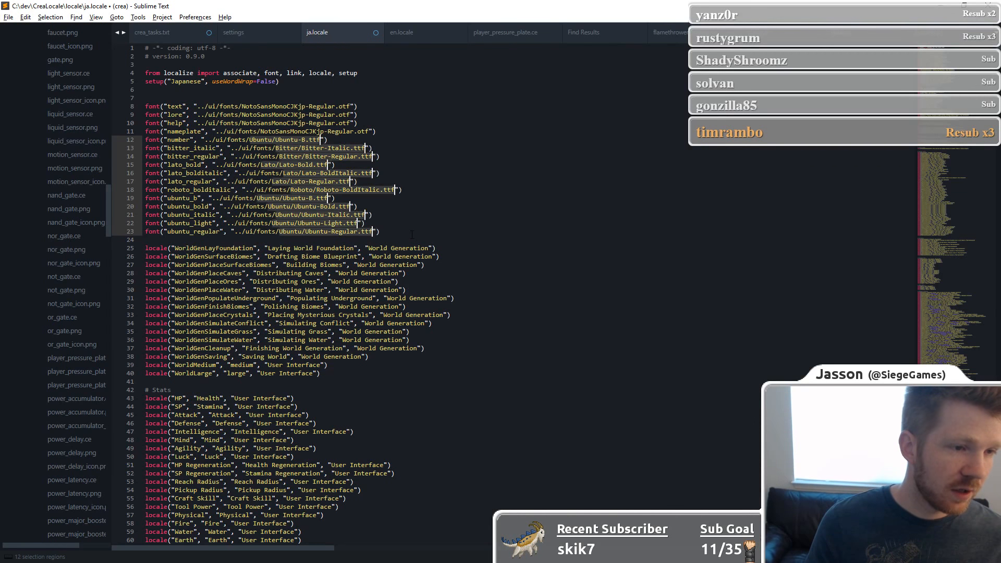
text(NotoSansMonoCJKjp-Regular.otf)
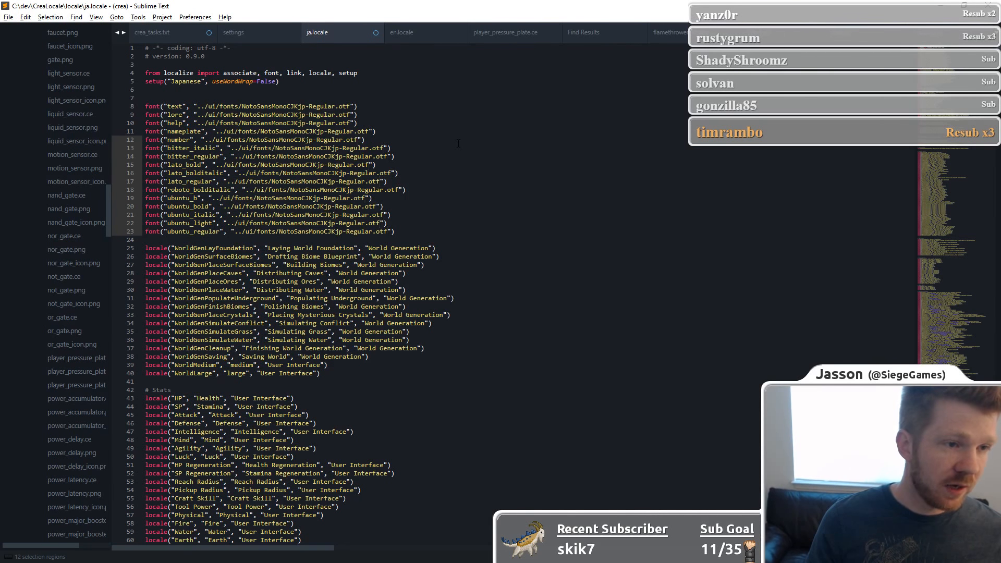
click(426, 140)
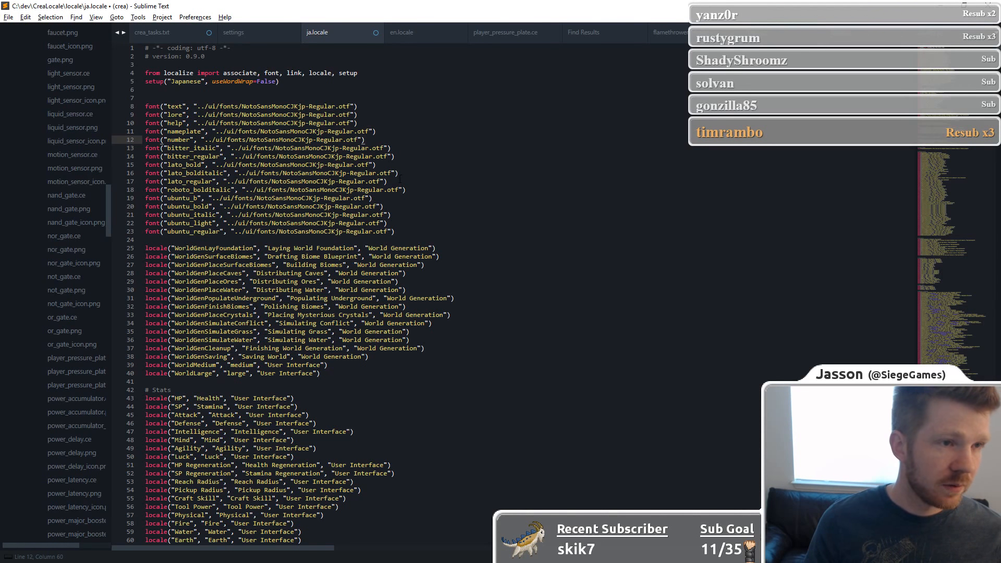
key(ctrl+s)
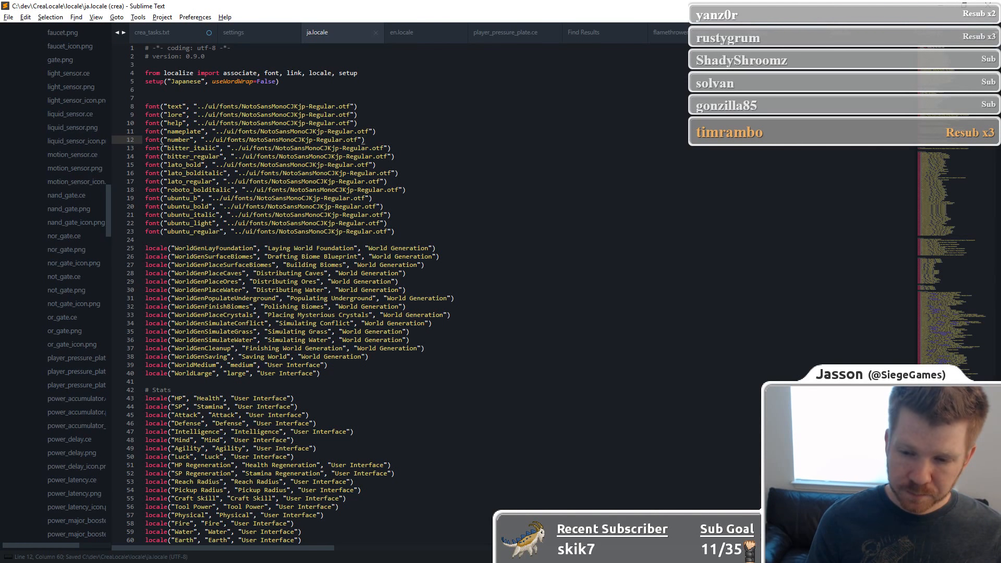
Open C:\dev\crea in File Explorer, check the localizer path in the settings file in Sublime Text, and launch crea.exe.
key(alt+Tab)
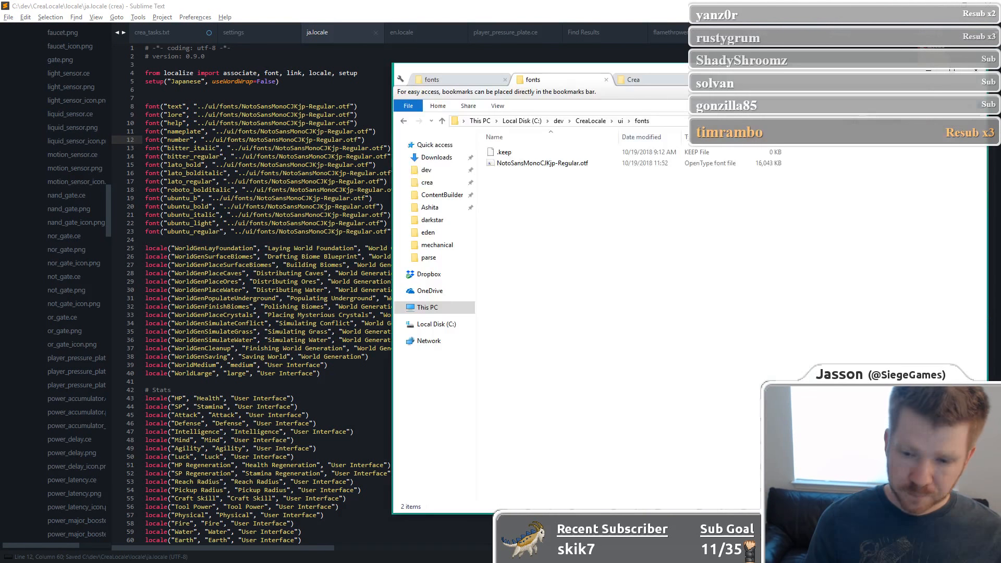
click(427, 73)
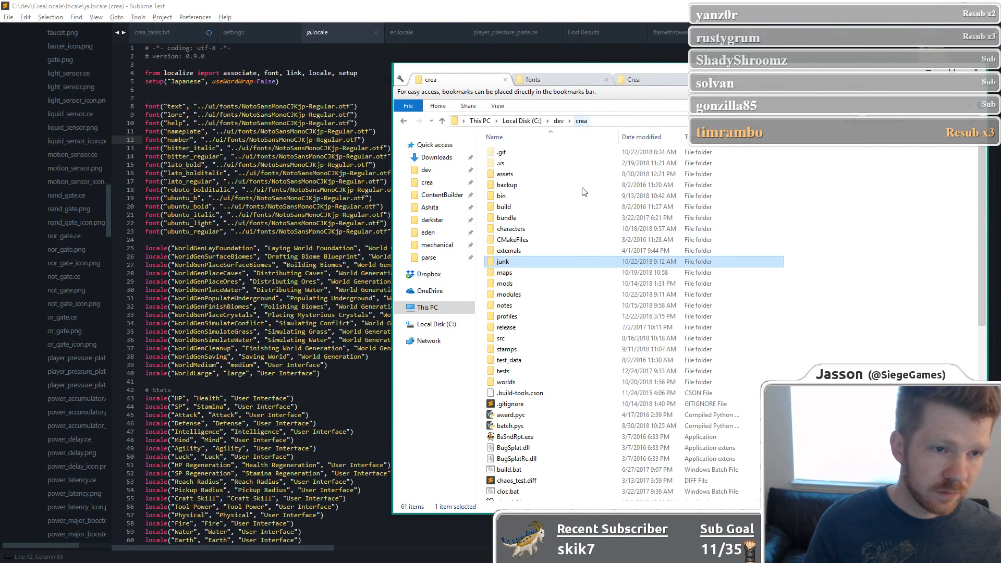
click(582, 120)
click(234, 32)
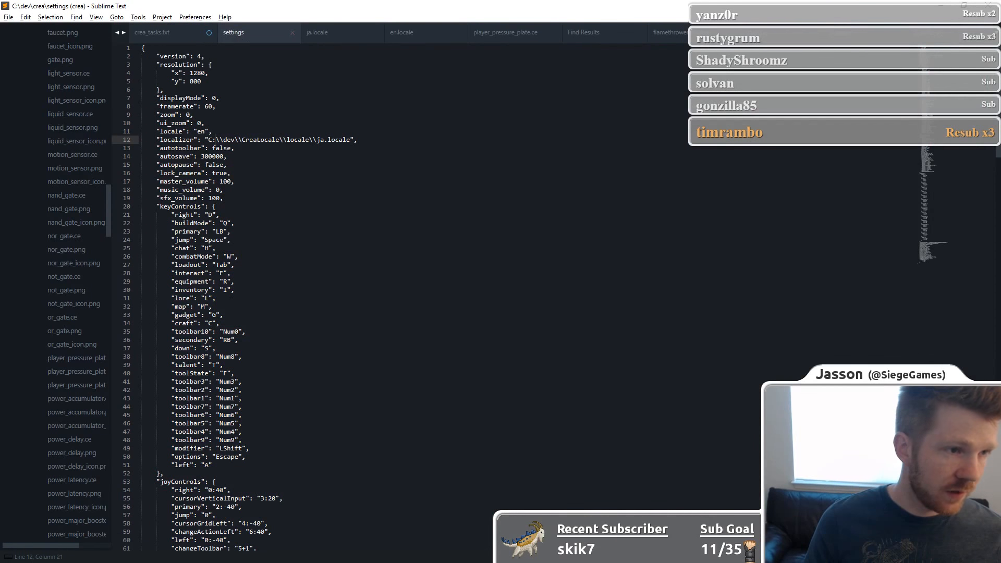
key(alt+Tab)
scroll(610, 376, down, 5)
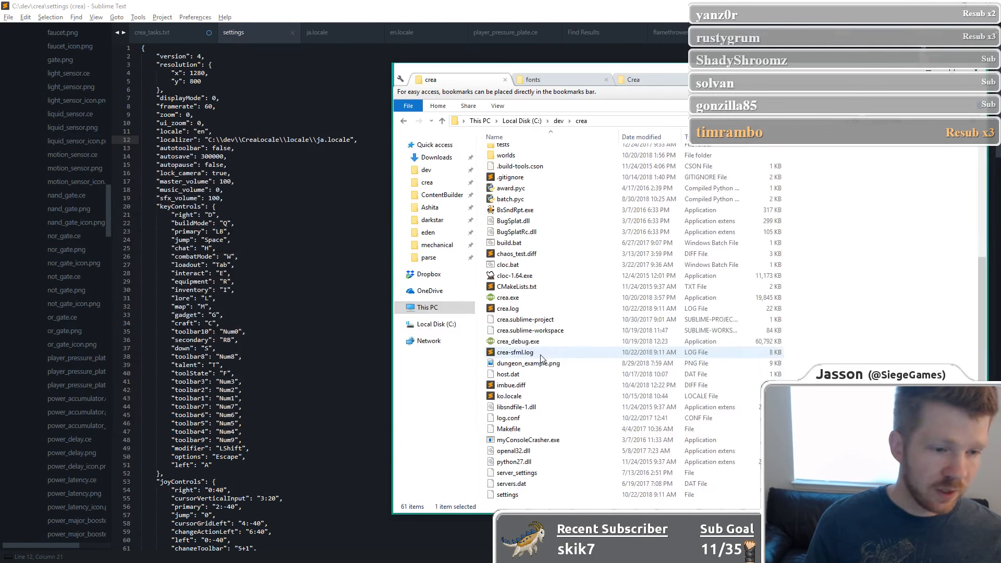
double_click(531, 301)
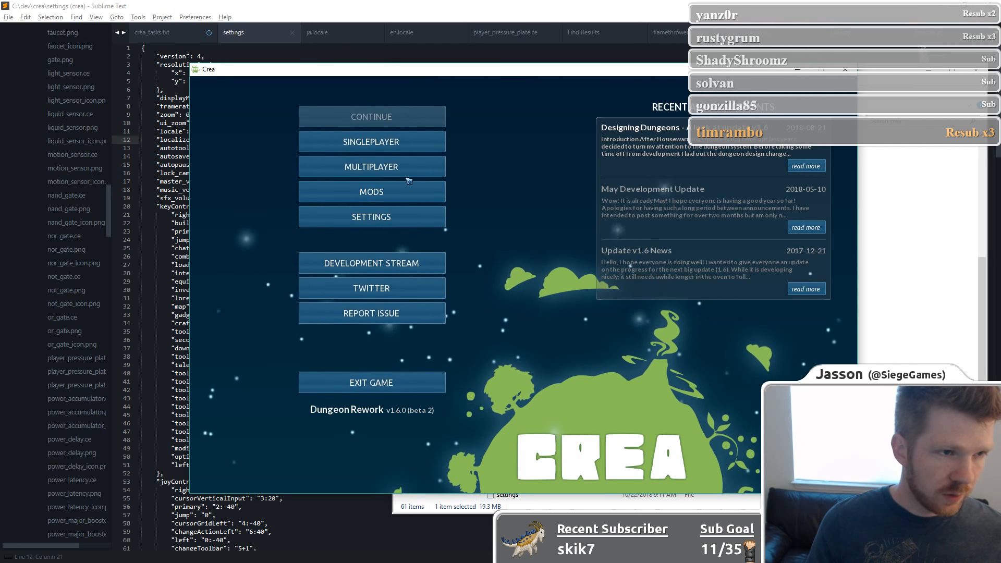
Load the singleplayer world Test with the character Jejub and open the Localizer tool.
click(374, 146)
scroll(371, 339, down, 1)
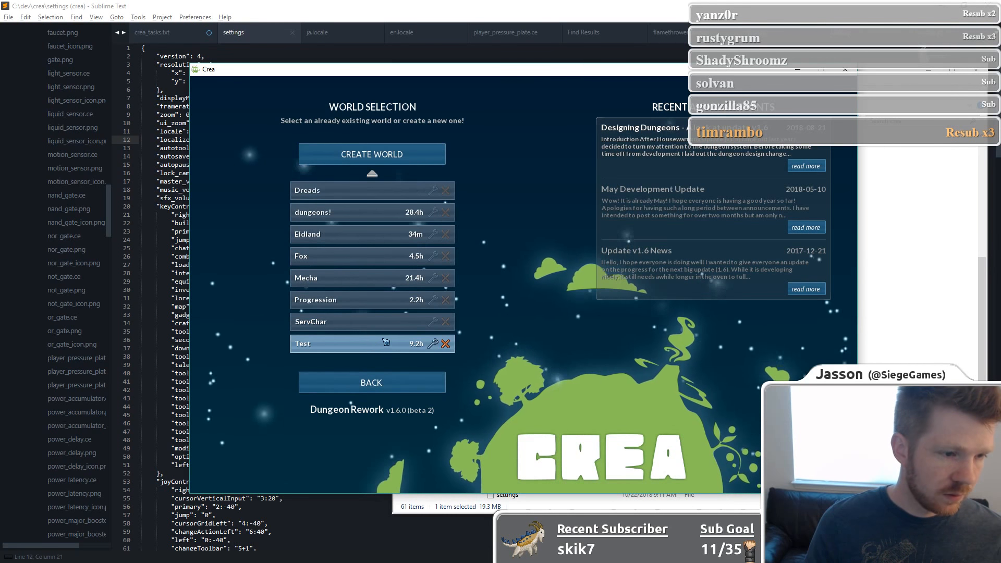
click(370, 348)
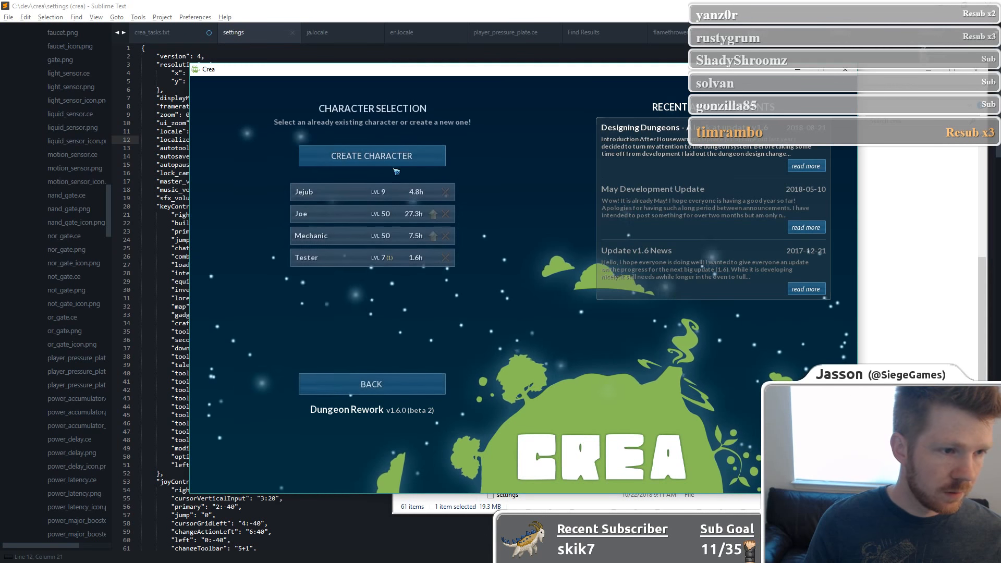
click(365, 190)
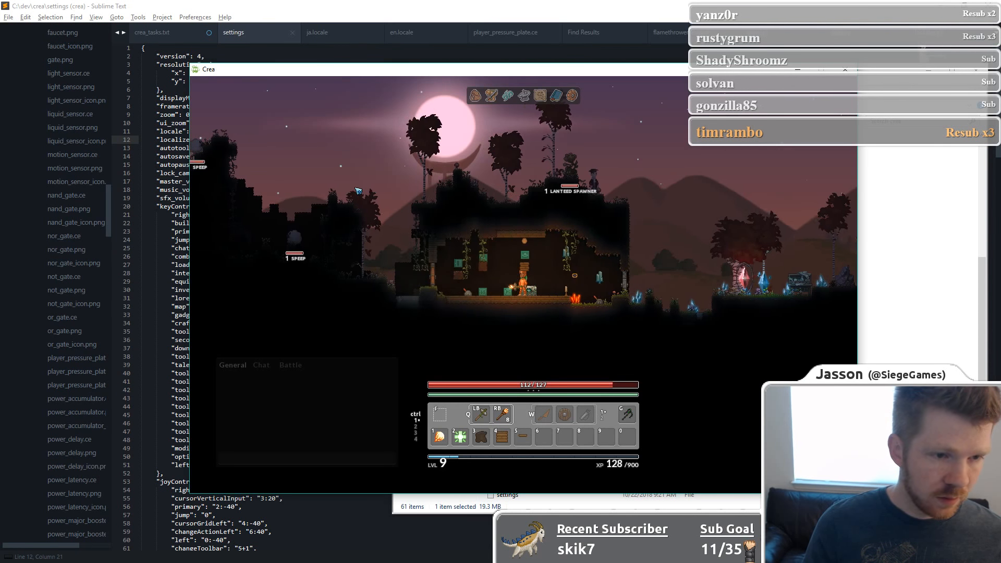
key(F8)
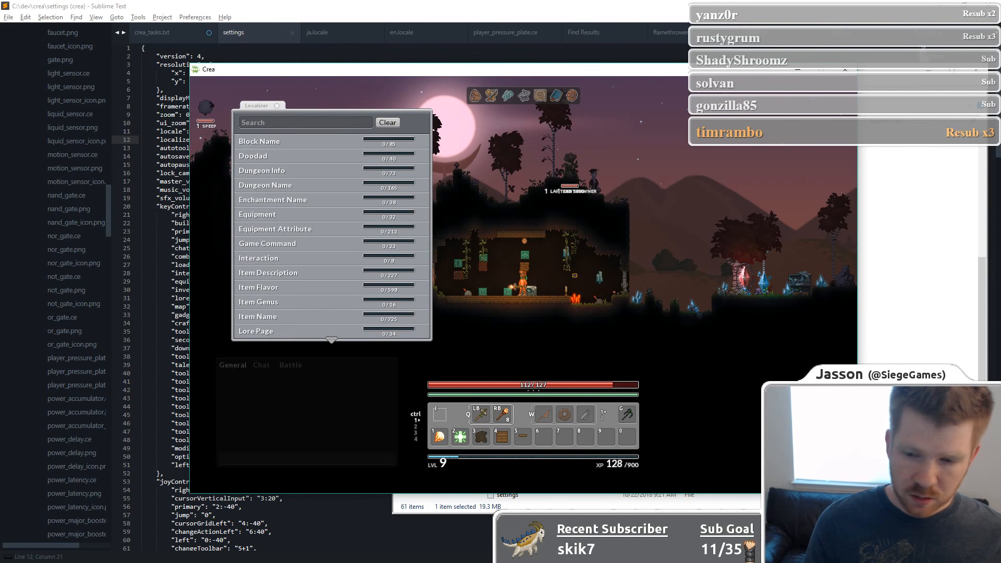
Switch to the guide in the browser and read how the Localizer is opened and used in the Localizer Basics section.
key(alt+Tab)
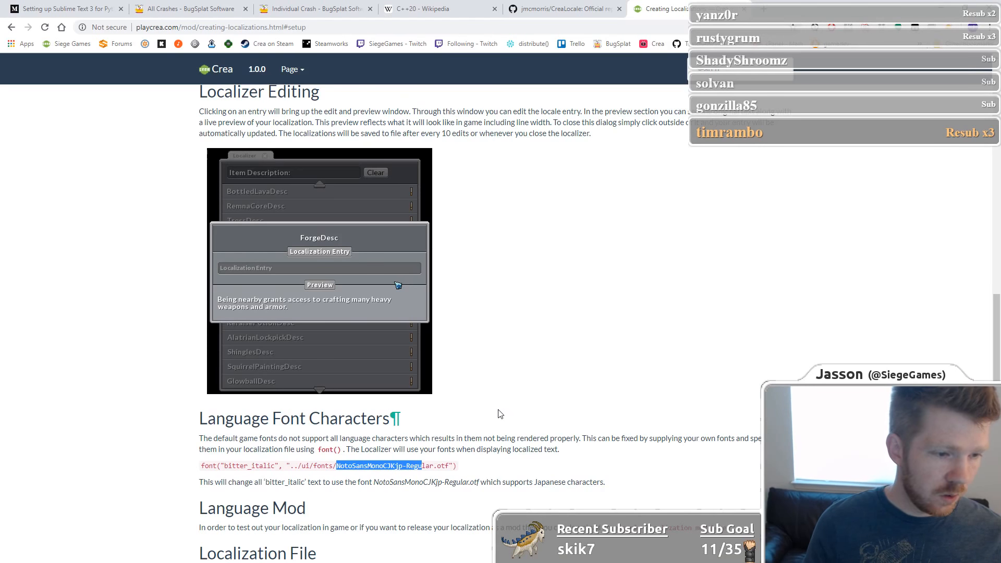
scroll(496, 413, down, 4)
scroll(499, 414, up, 20)
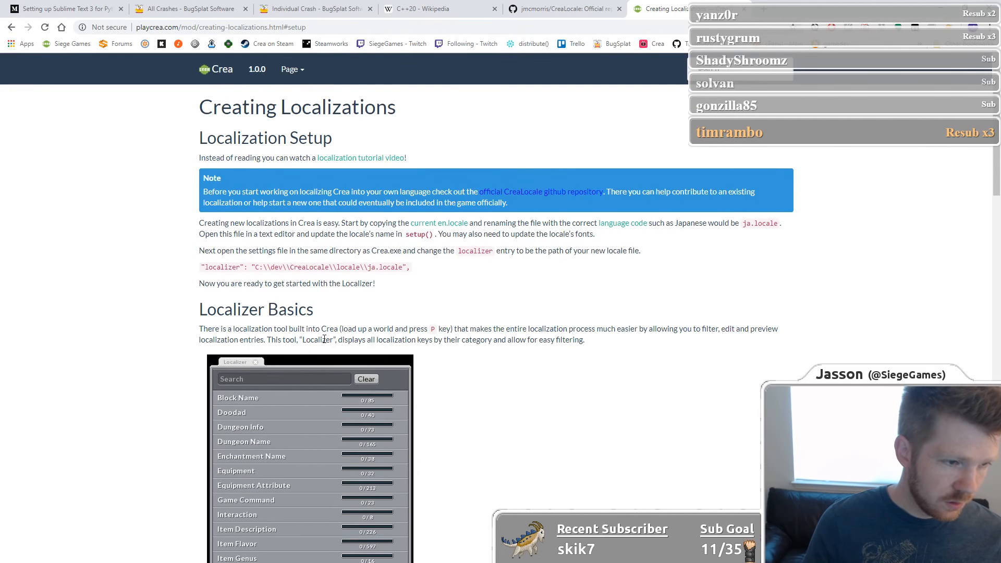
drag(334, 330, 496, 332)
click(521, 330)
scroll(522, 327, down, 1)
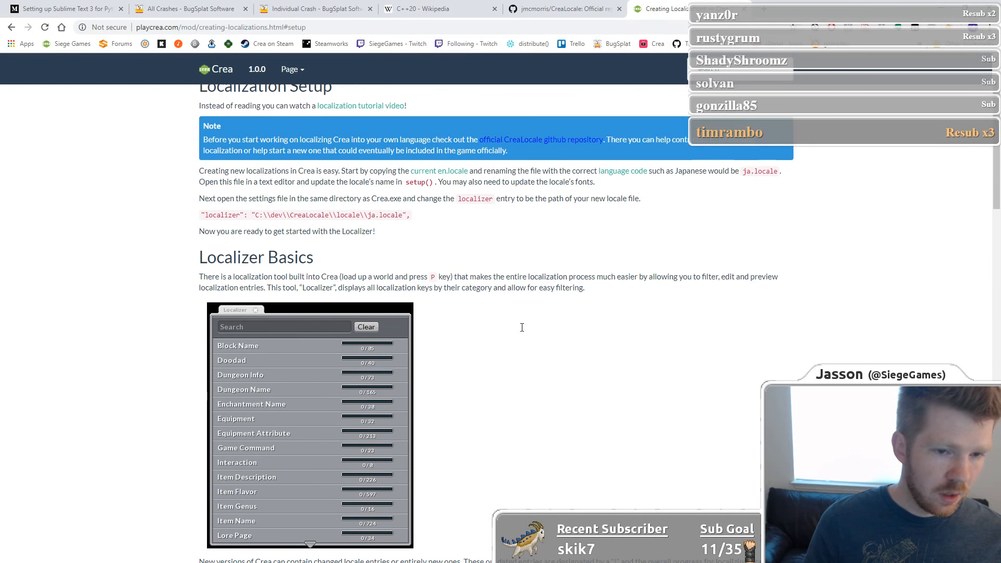
Return to Crea, filter the Localizer's Item Name category by "Wood", and open the Wood entry for editing.
key(alt+Tab)
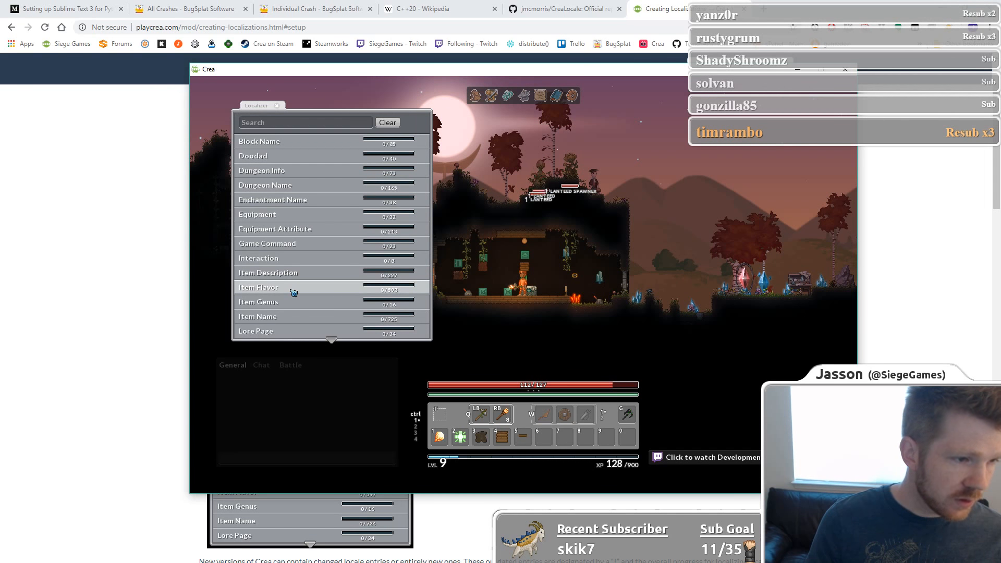
click(284, 317)
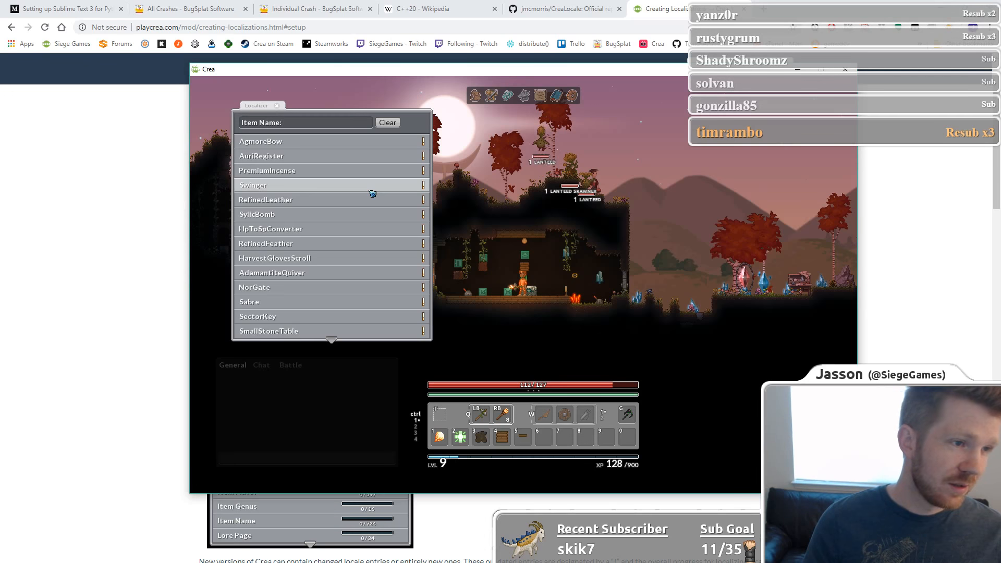
text(Wood)
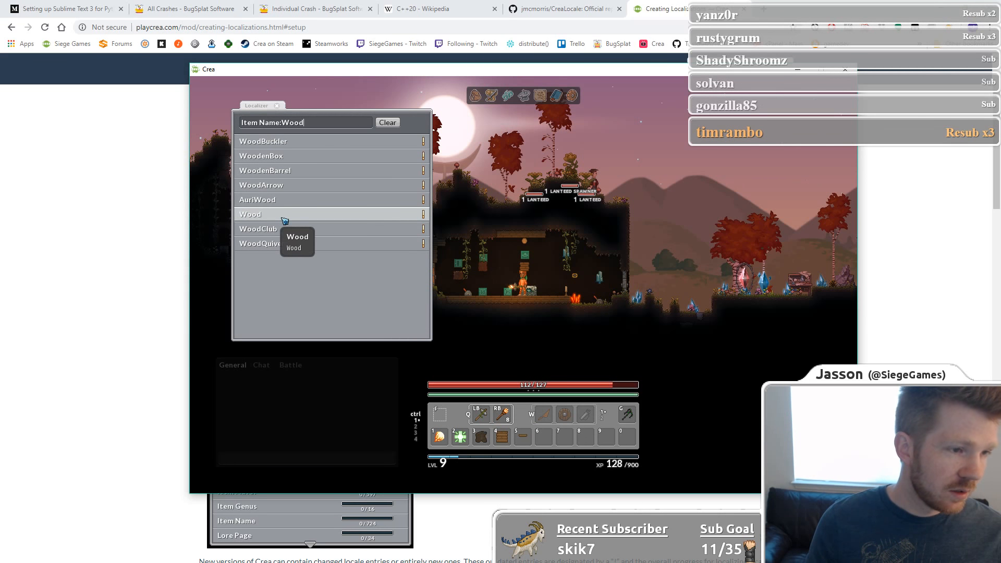
click(285, 221)
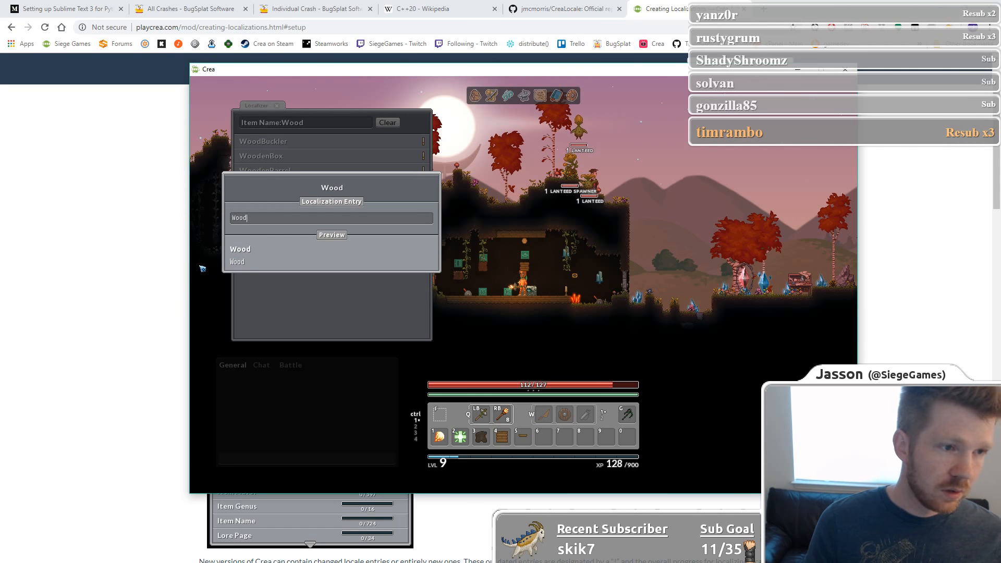
Switch to the browser and open Google Translate in a new tab.
click(124, 314)
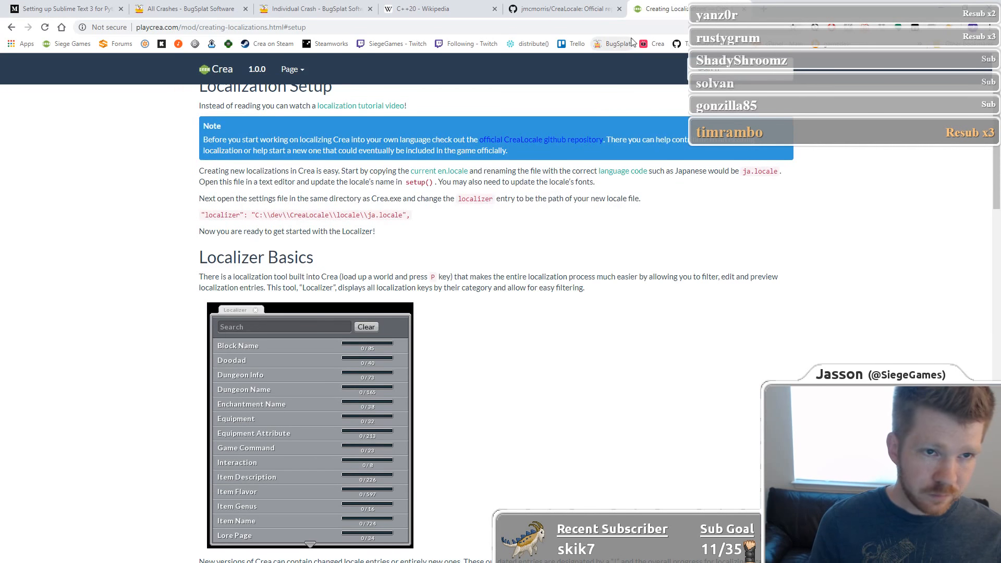
key(ctrl+t)
text(trans)
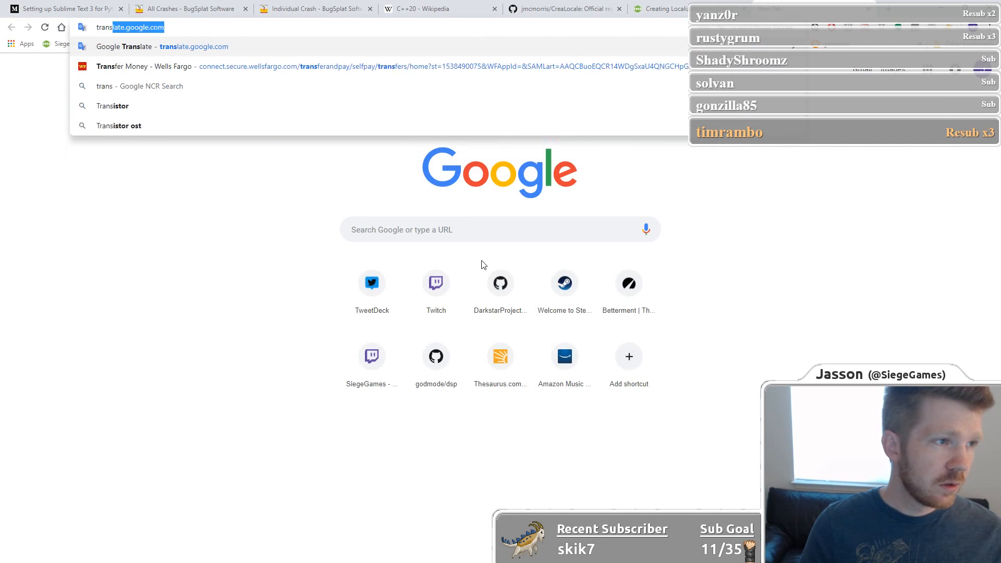
key(Right)
key(Return)
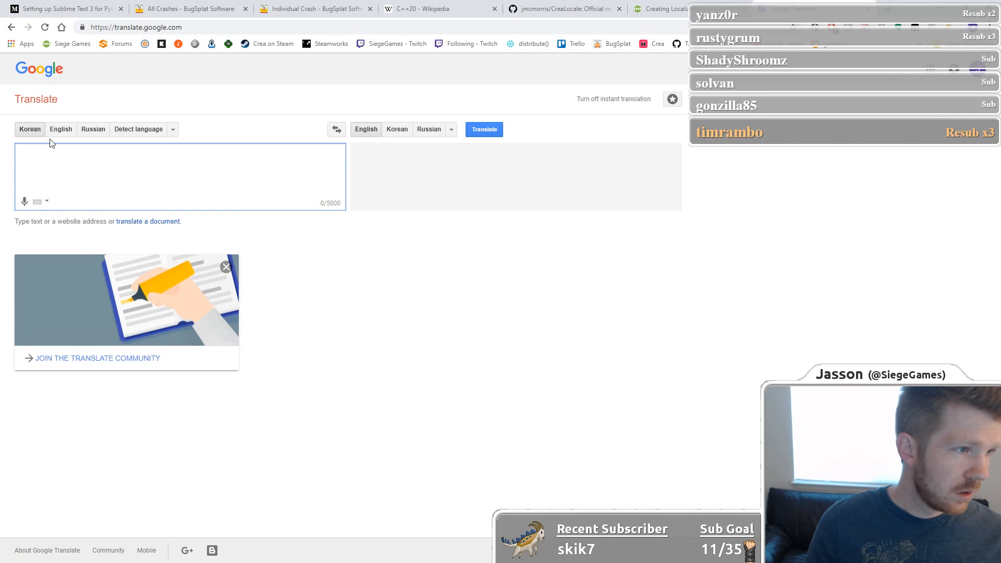
Translate "wood" from English to Japanese.
click(62, 134)
text(wood)
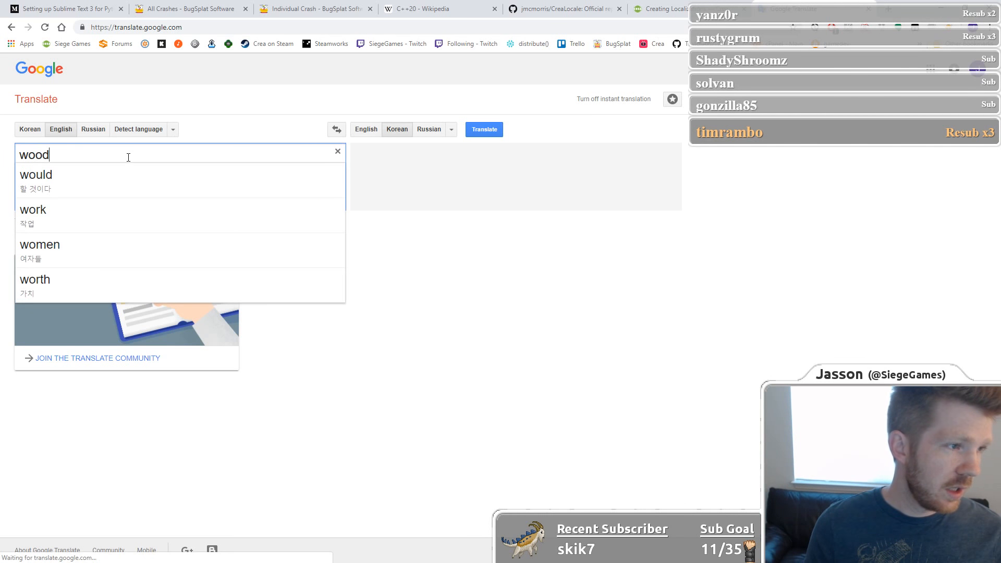
click(452, 130)
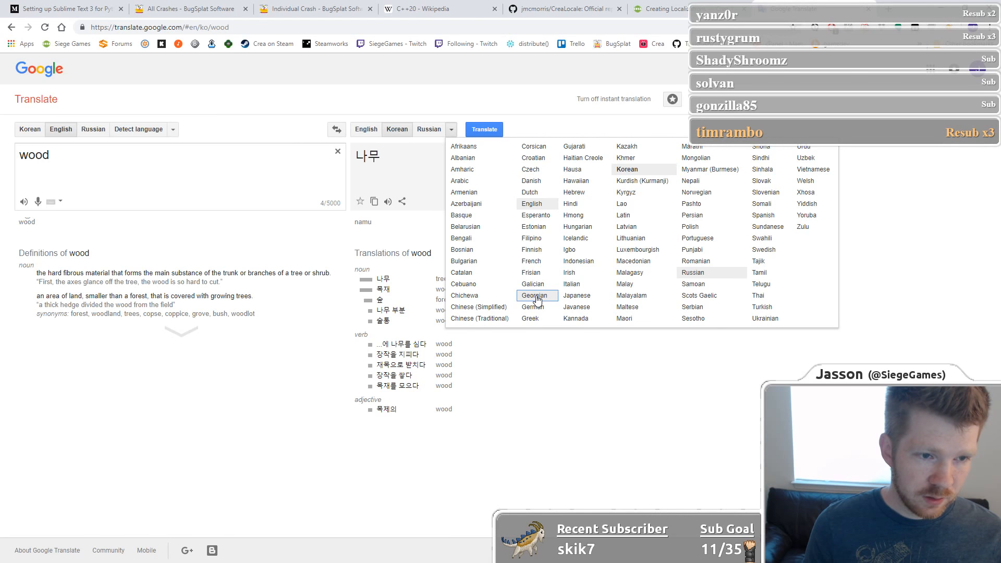
click(572, 296)
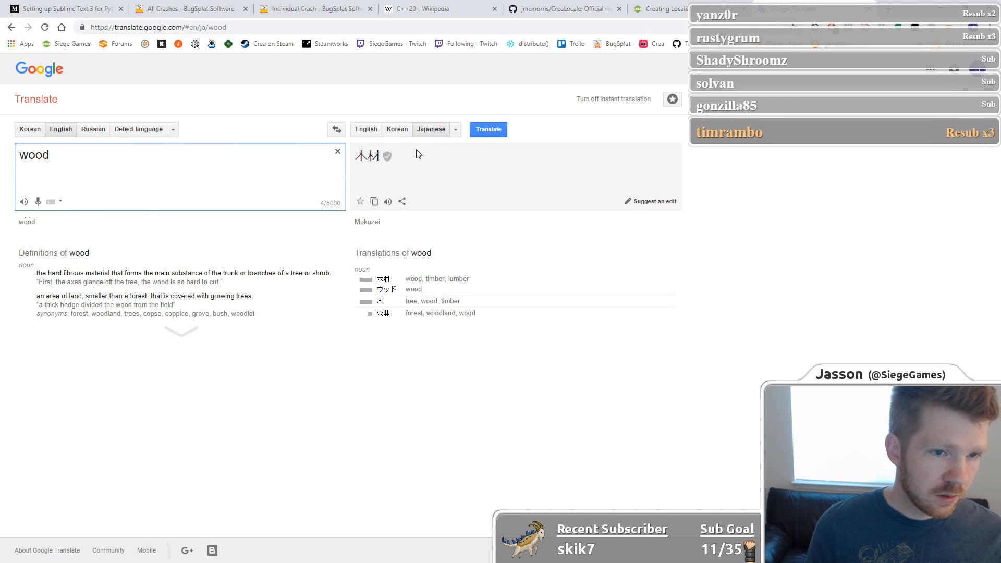
Copy the Japanese translation 木材, return to Crea, and save it as the Wood entry's text.
drag(415, 156, 355, 164)
key(alt+Tab)
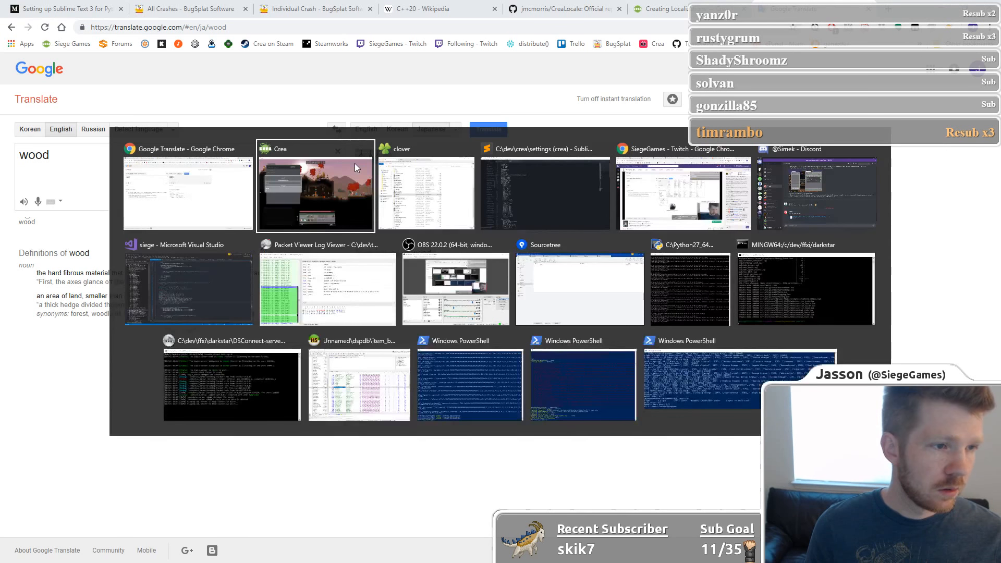
key(ctrl+a)
text(木材\)
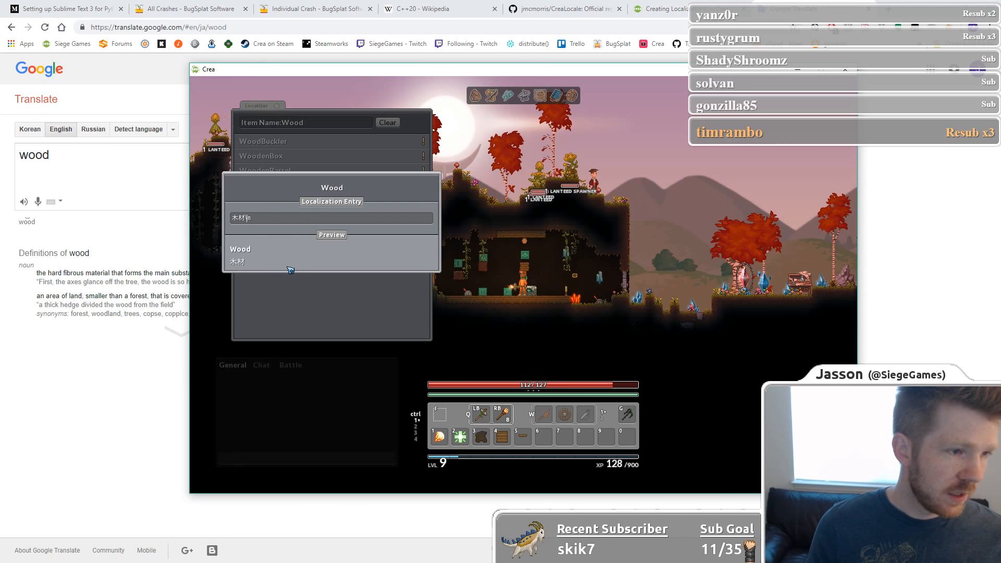
key(BackSpace)
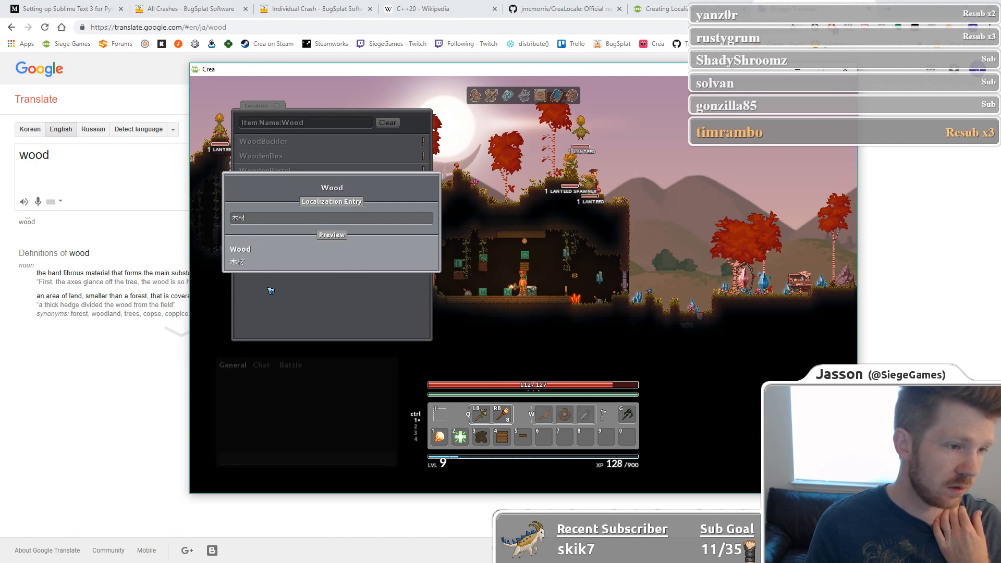
key(Return)
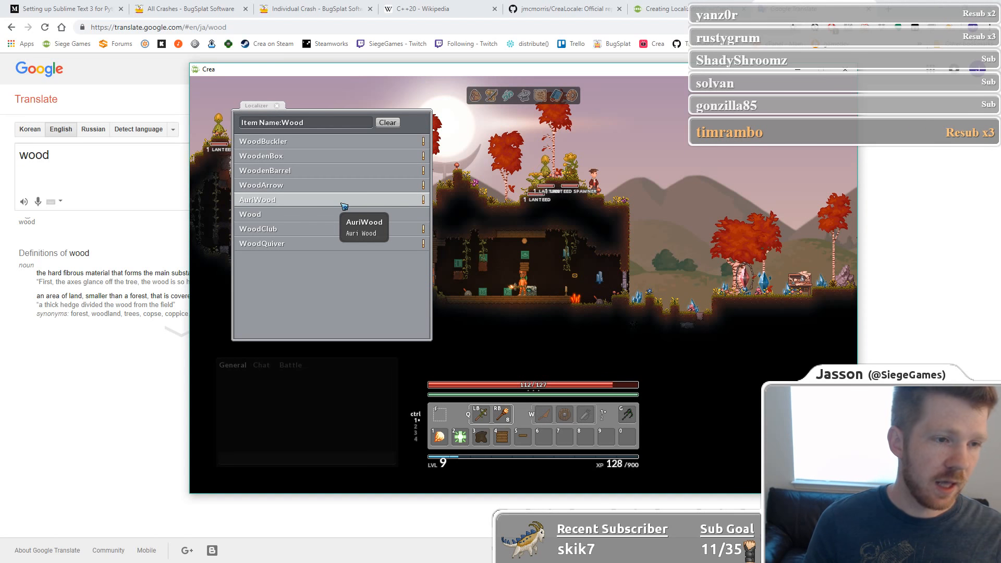
Open the AuriWood entry and close it with its text as is, and clear the filter to review the localization categories.
click(281, 202)
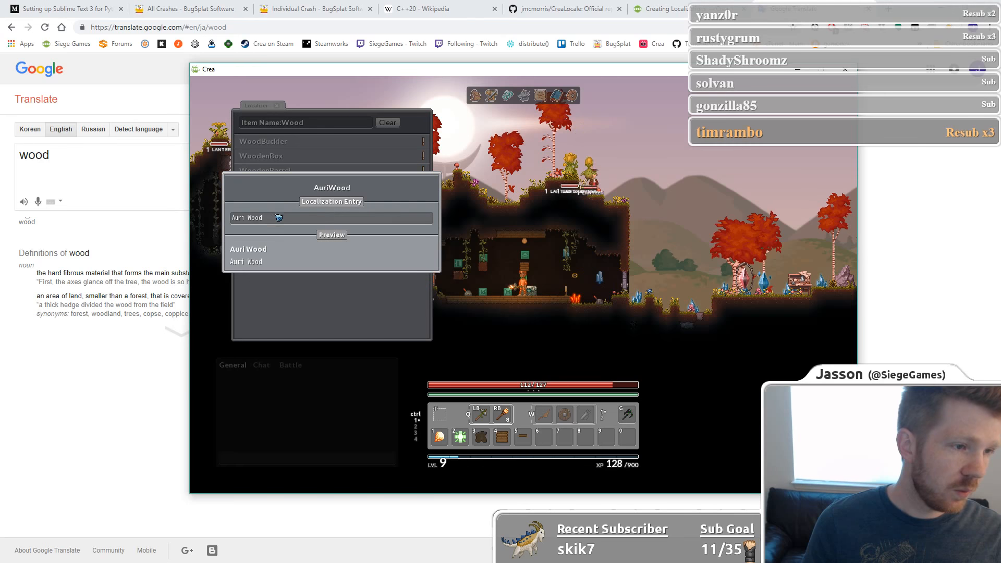
click(317, 306)
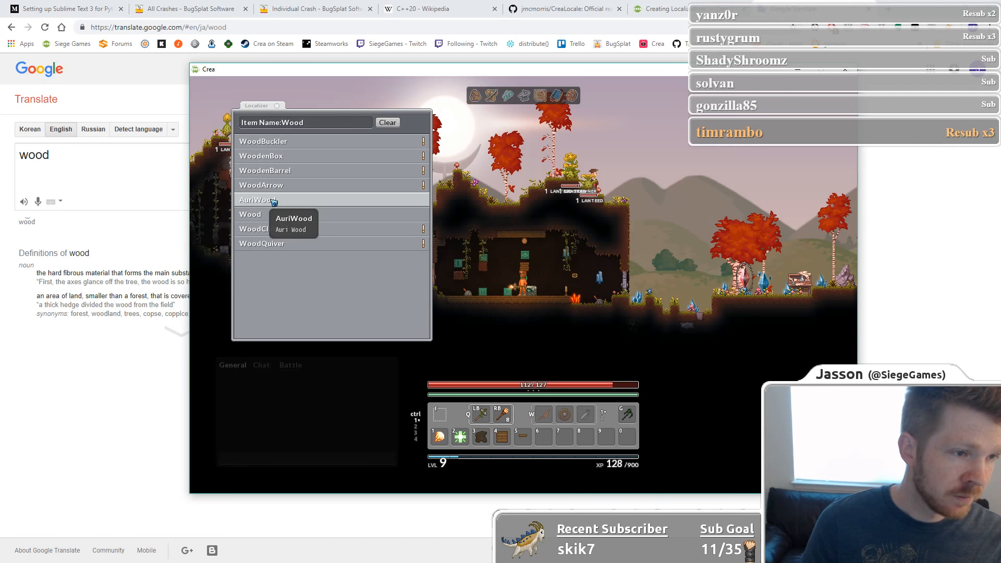
click(396, 123)
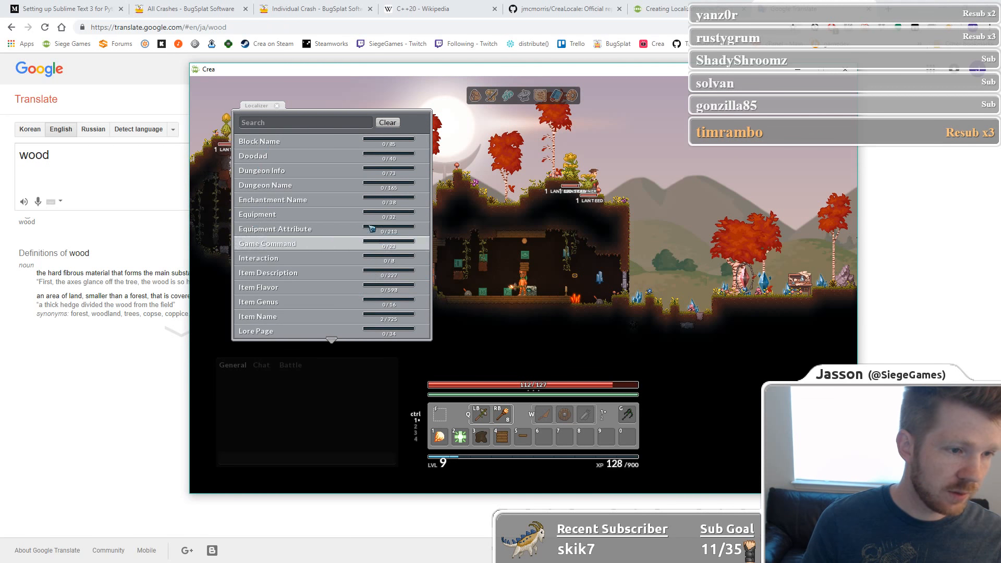
scroll(336, 209, down, 2)
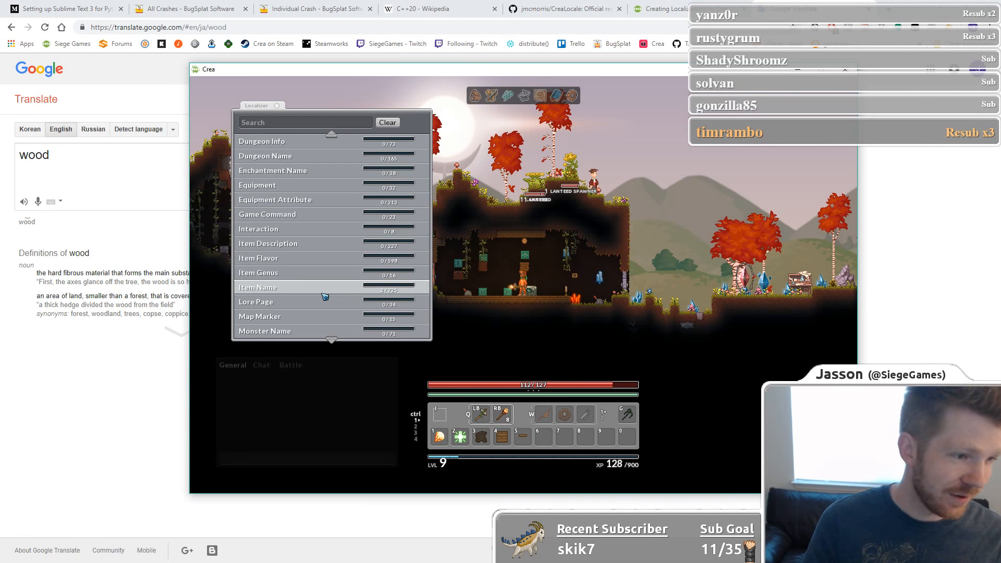
scroll(323, 296, up, 2)
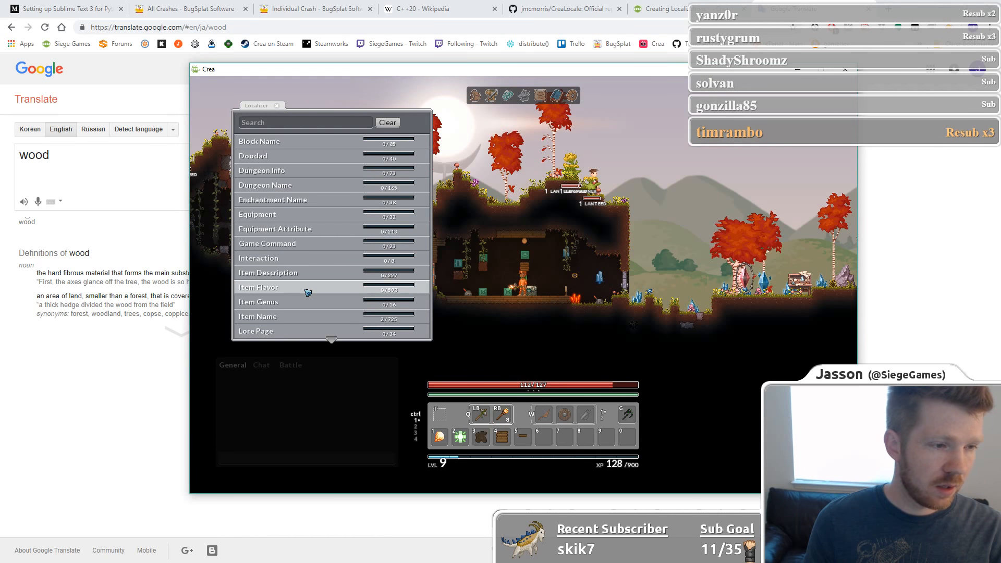
click(294, 313)
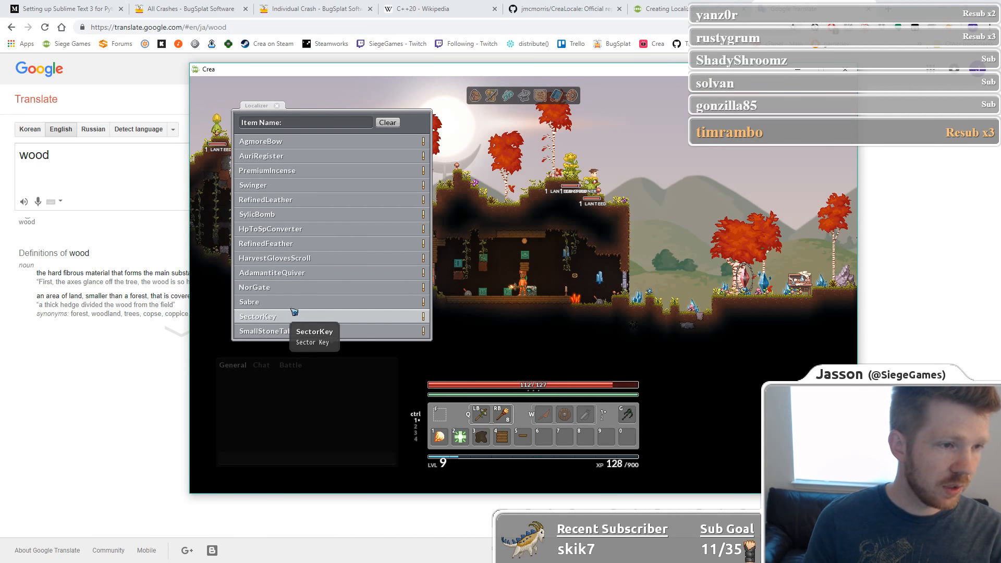
click(387, 123)
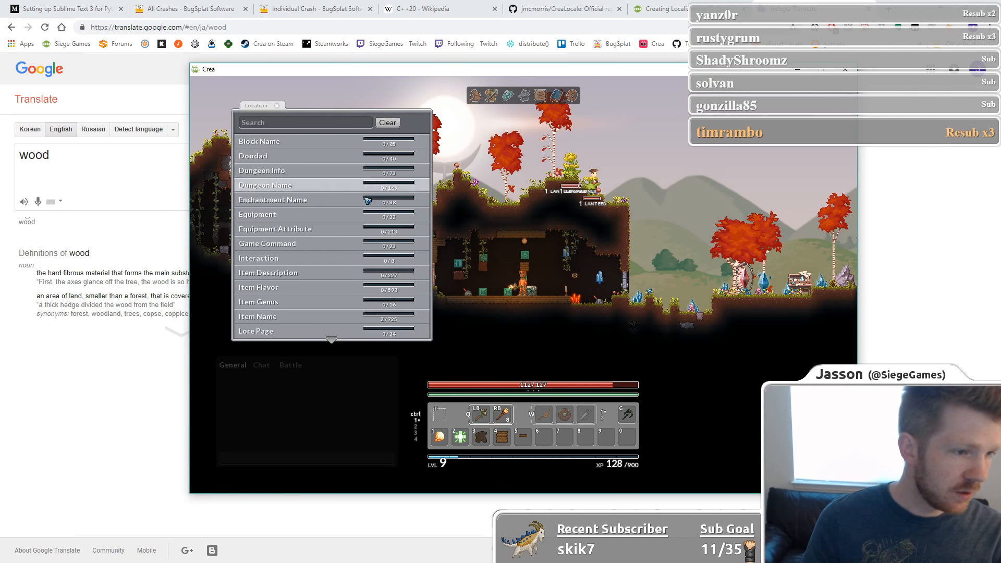
Filter the Item Flavor category by "Wood" and open the WoodFlavor entry.
click(308, 294)
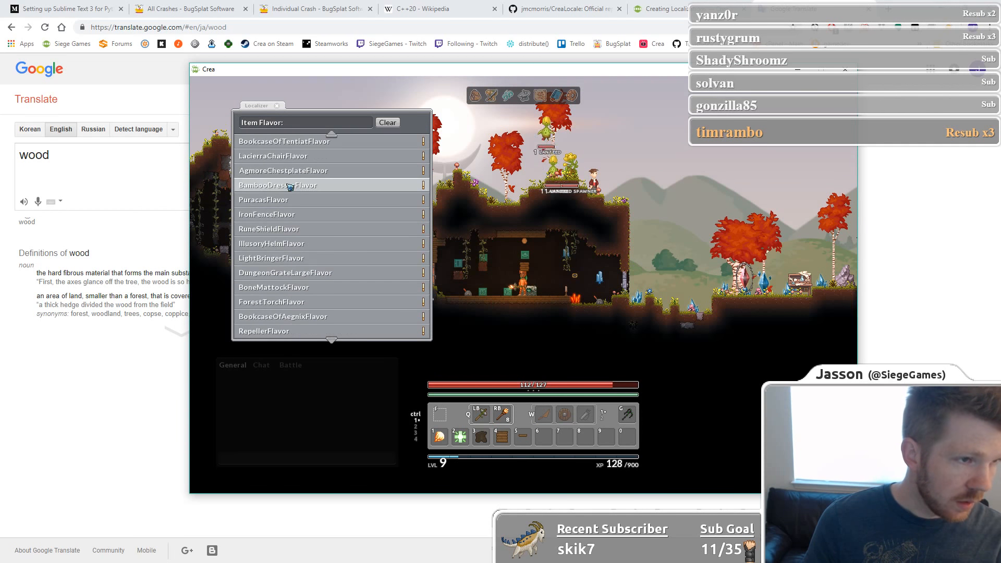
click(316, 125)
text(Wood)
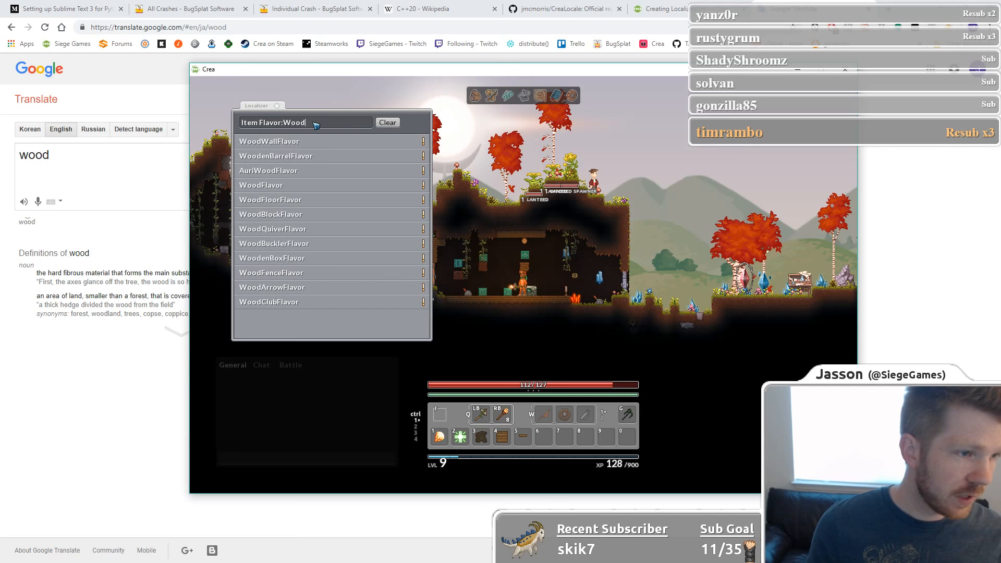
click(286, 186)
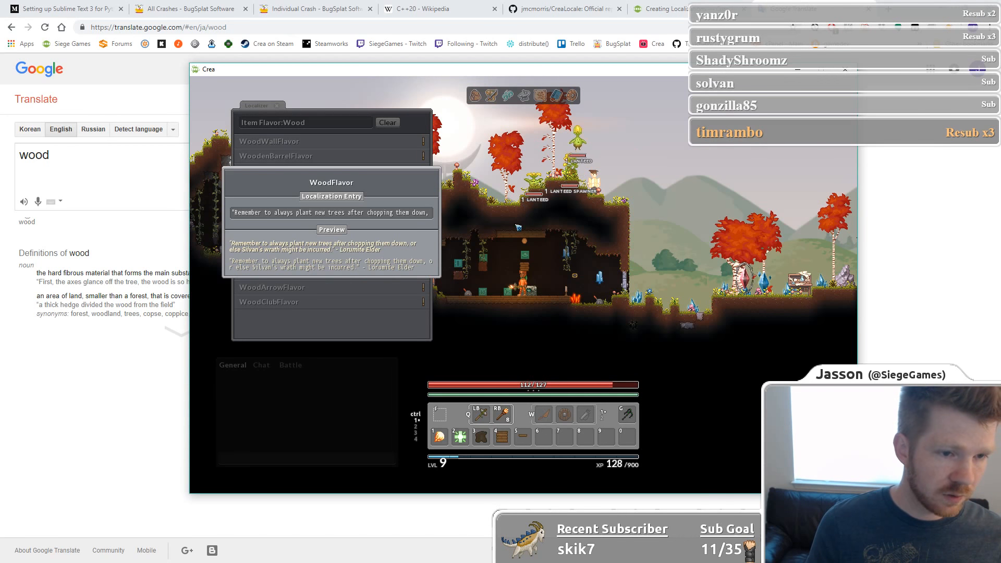
Open the inventory, spawn a wood item with the chat command /spawn wood, and inspect the item's tooltip.
key(i)
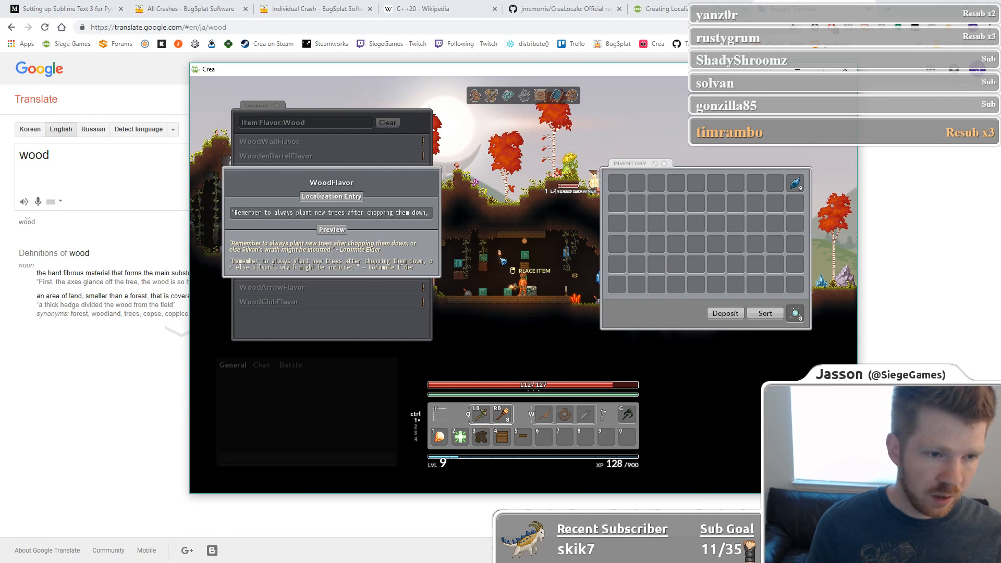
key(Return)
text(/sp)
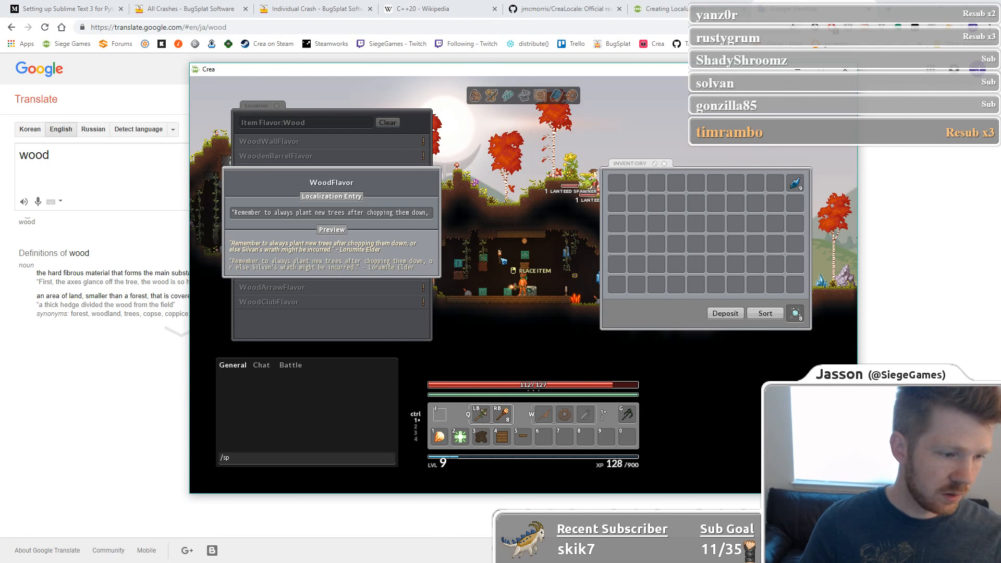
text(awn wood)
key(Return)
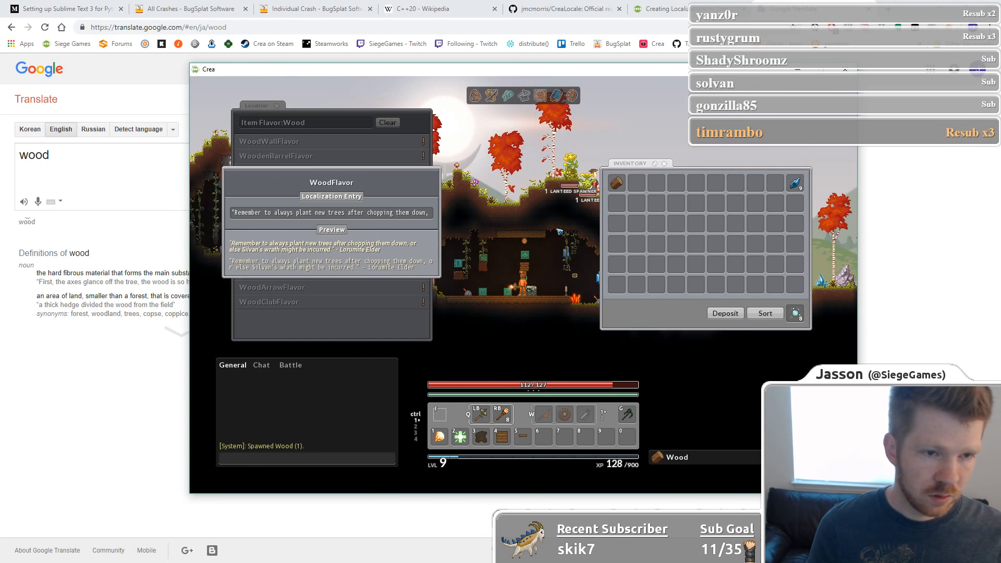
mouse_move(622, 181)
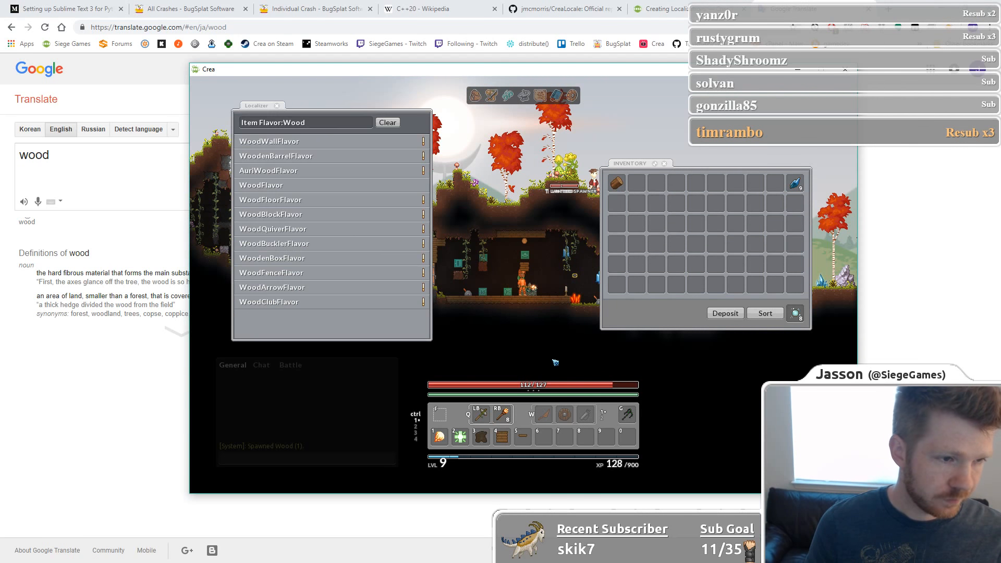
Copy the full WoodFlavor entry text and translate it into Japanese in Google Translate.
click(286, 187)
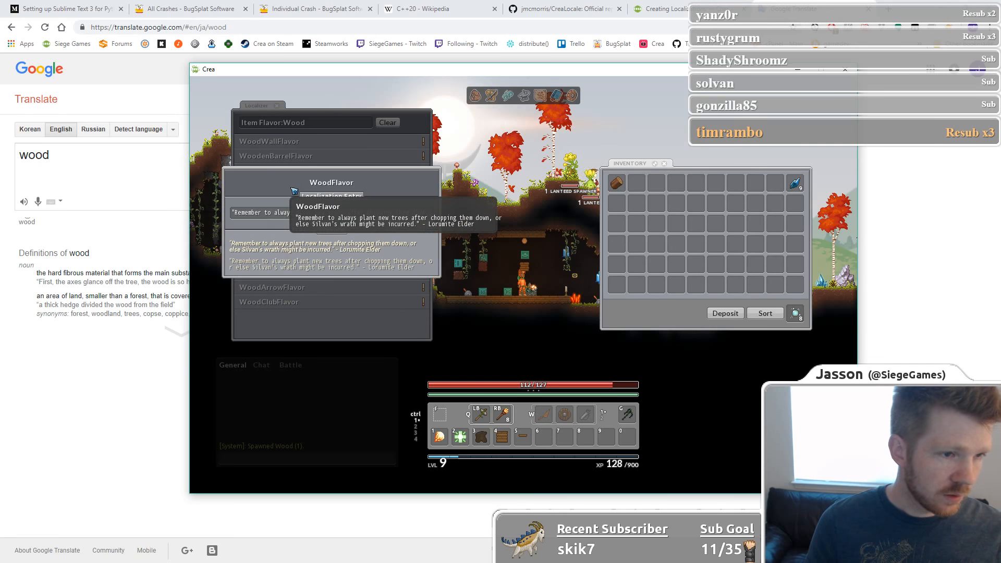
click(278, 215)
key(ctrl+a)
key(ctrl+c)
click(139, 189)
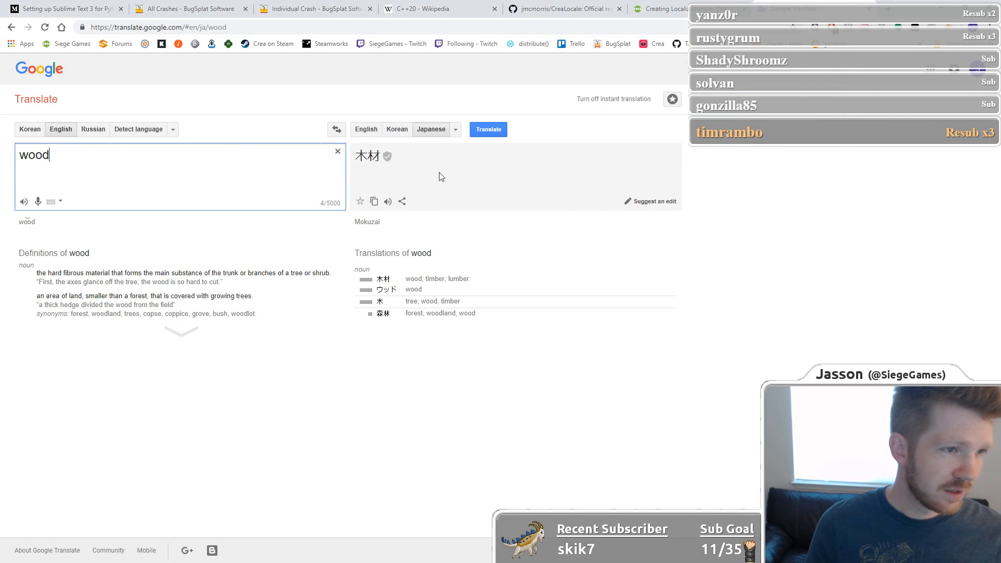
key(ctrl+v)
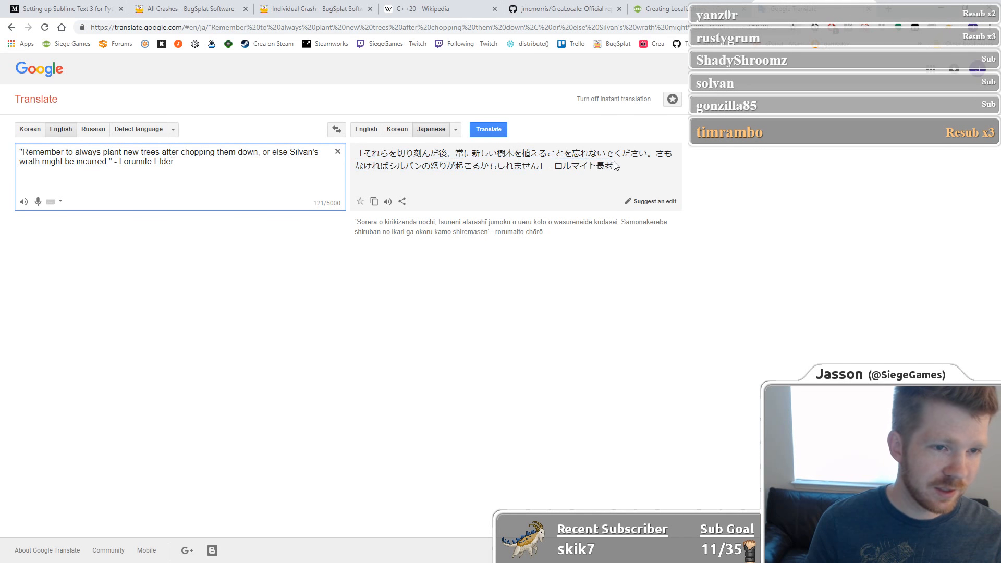
Copy the Japanese flavor text from Google Translate into Crea's WoodFlavor entry, replacing the English text, and close the entry.
drag(616, 167, 349, 154)
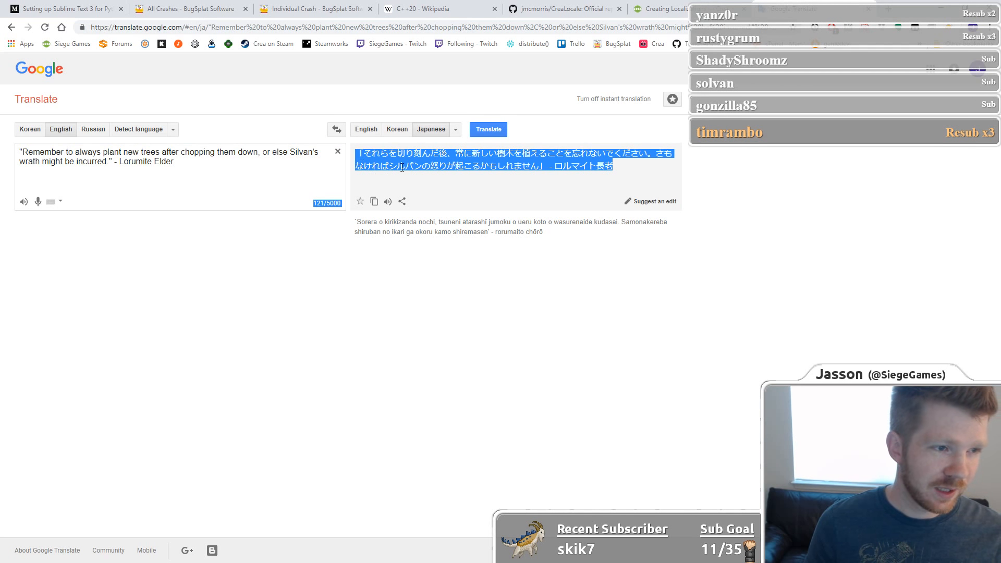
click(630, 173)
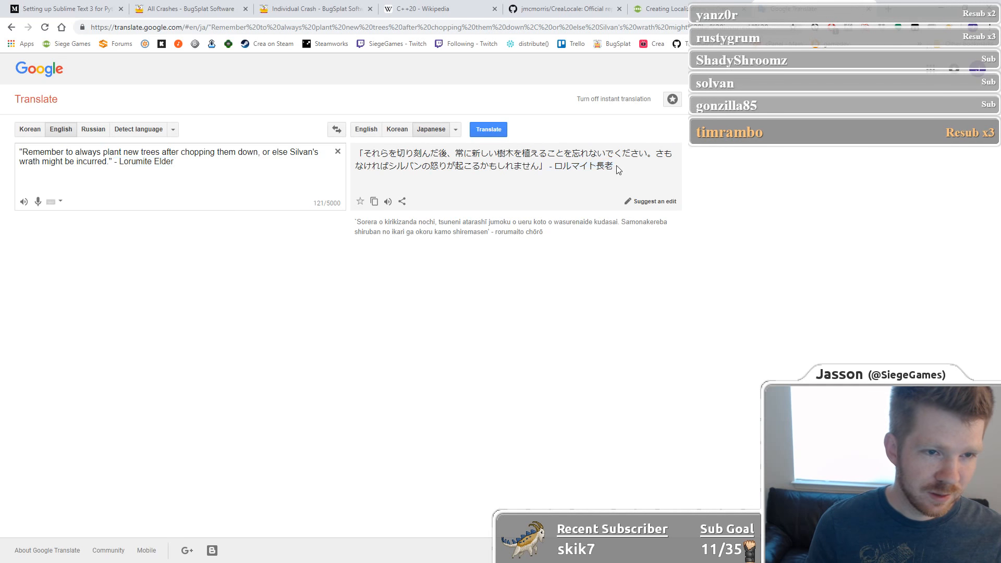
drag(616, 167, 361, 156)
key(ctrl+c)
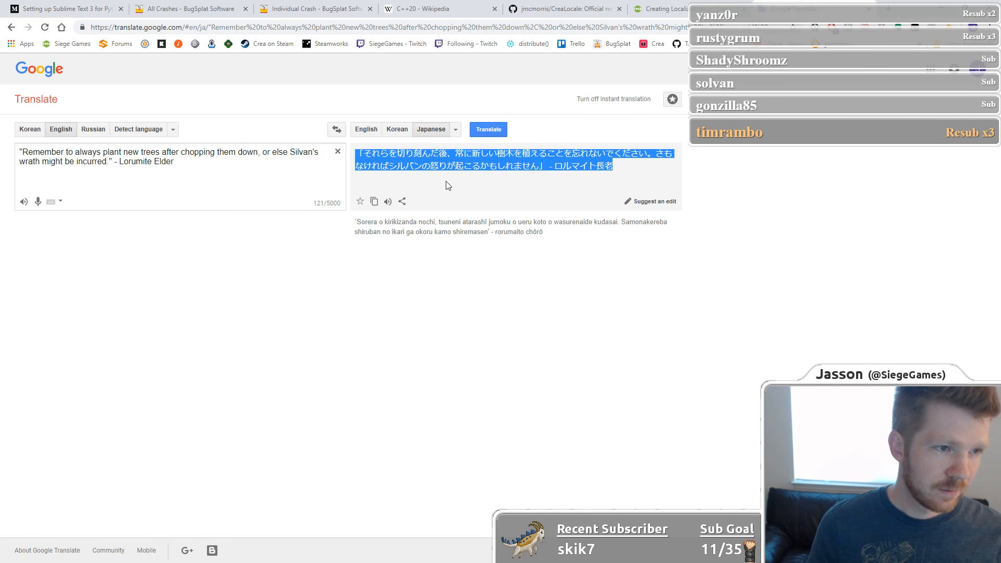
key(alt+Tab)
key(ctrl+v)
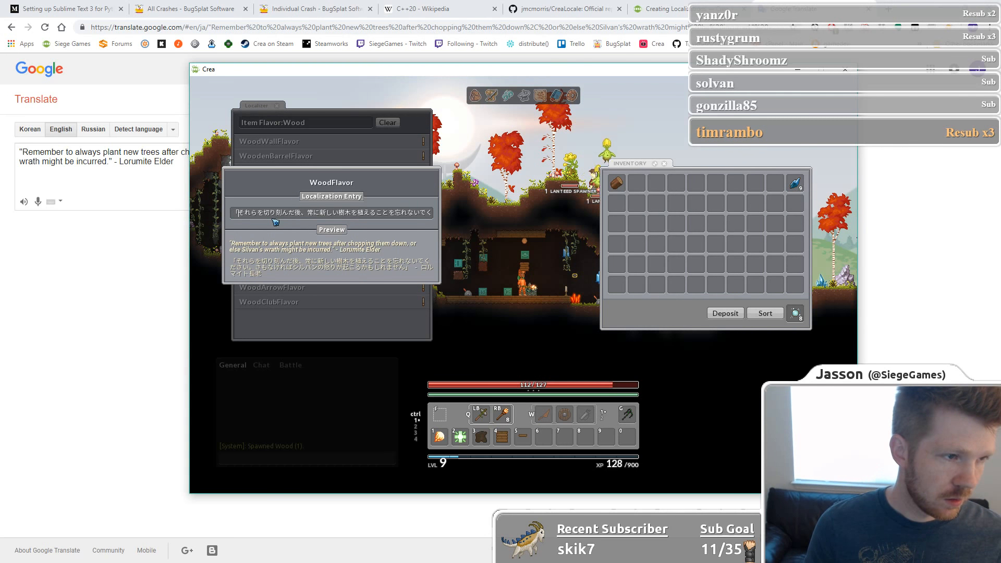
key(End)
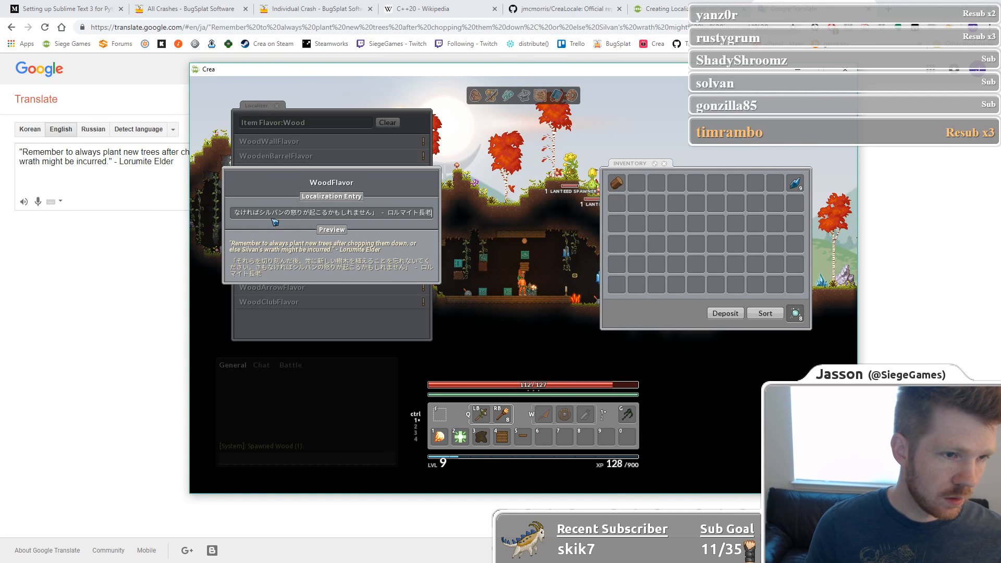
click(338, 331)
Check the Japanese WoodFlavor text in its tooltip and in the reopened entry's preview.
mouse_move(363, 191)
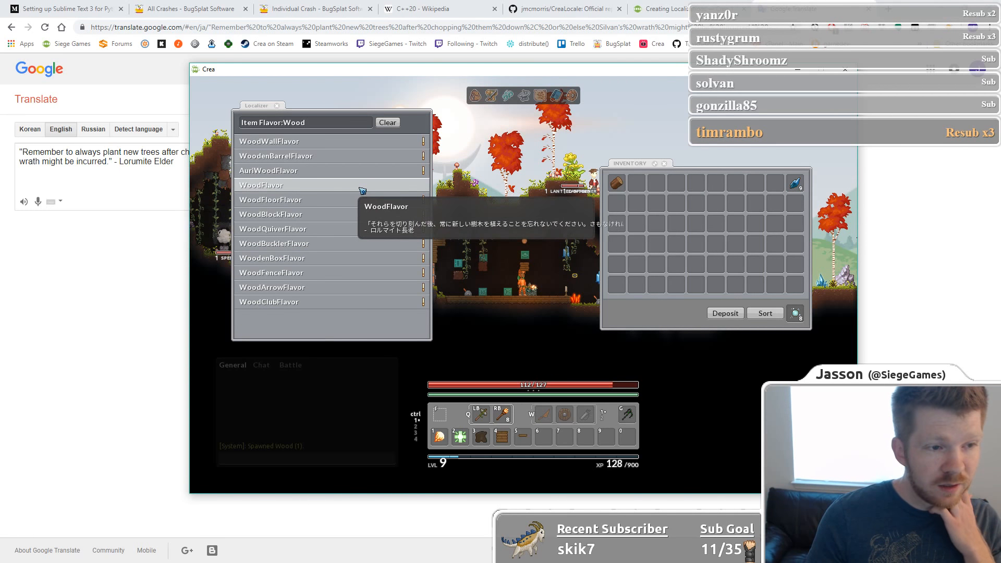
click(304, 186)
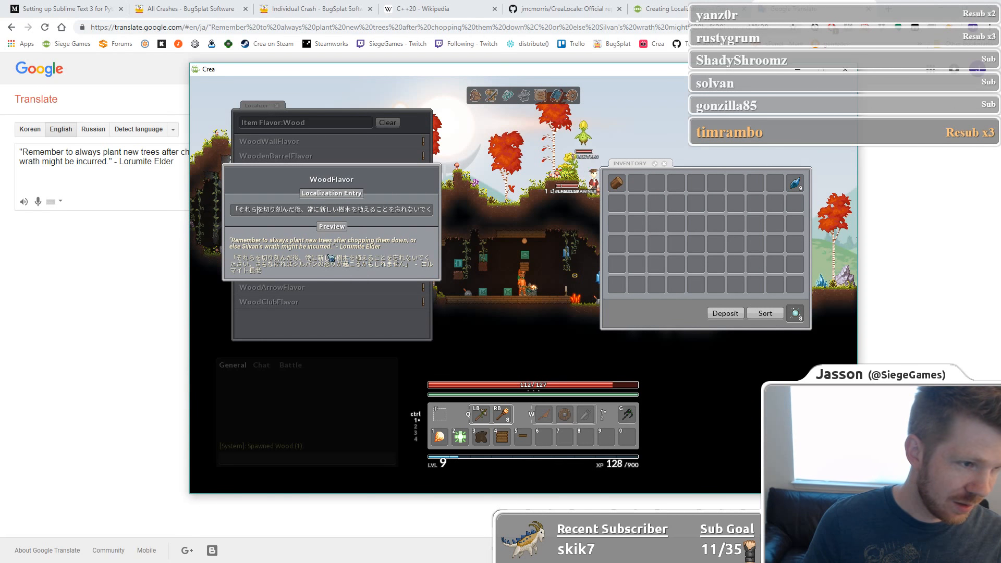
click(323, 332)
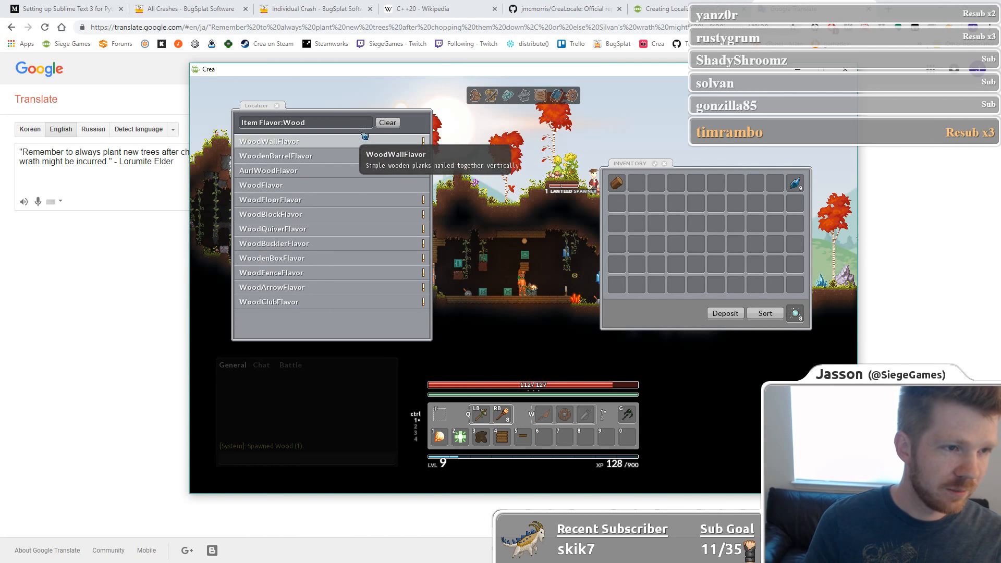
Clear the Item Flavor:Wood filter in Crea's Localizer to return to the category overview.
click(387, 122)
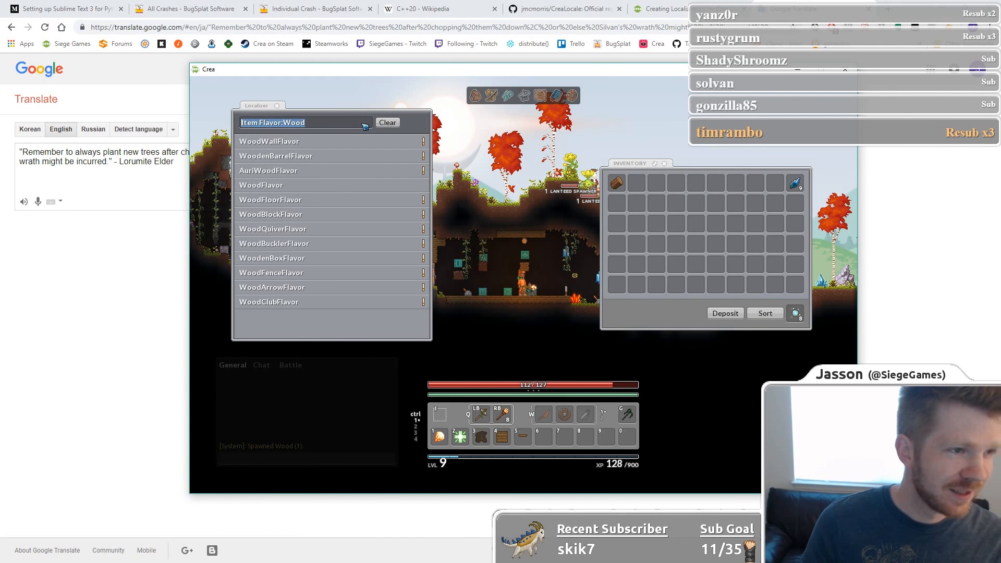
mouse_move(617, 183)
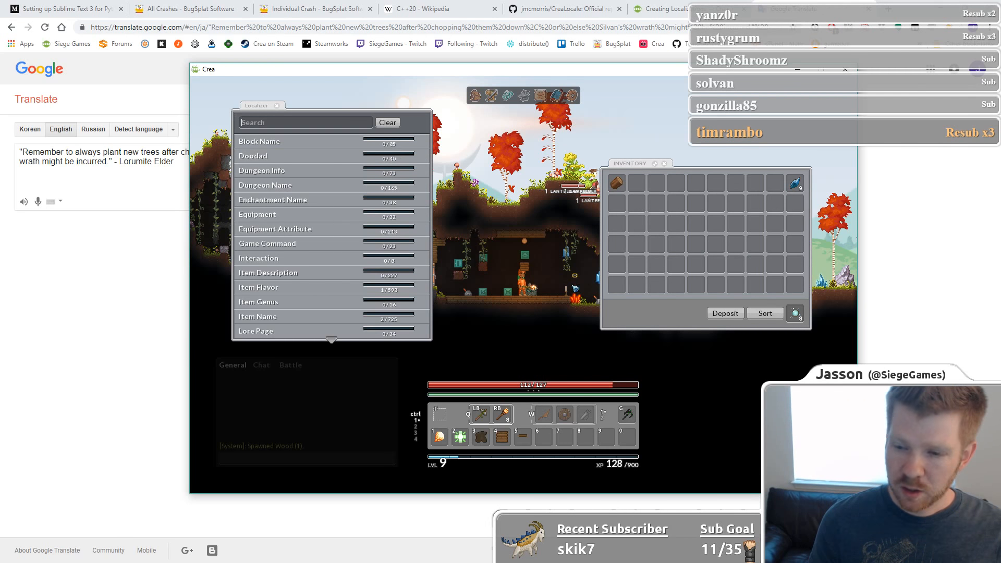
Switch to the Git client, open the CreaLocale repository and examine the contents of the unstaged locale/ja.locale file.
key(alt+Tab)
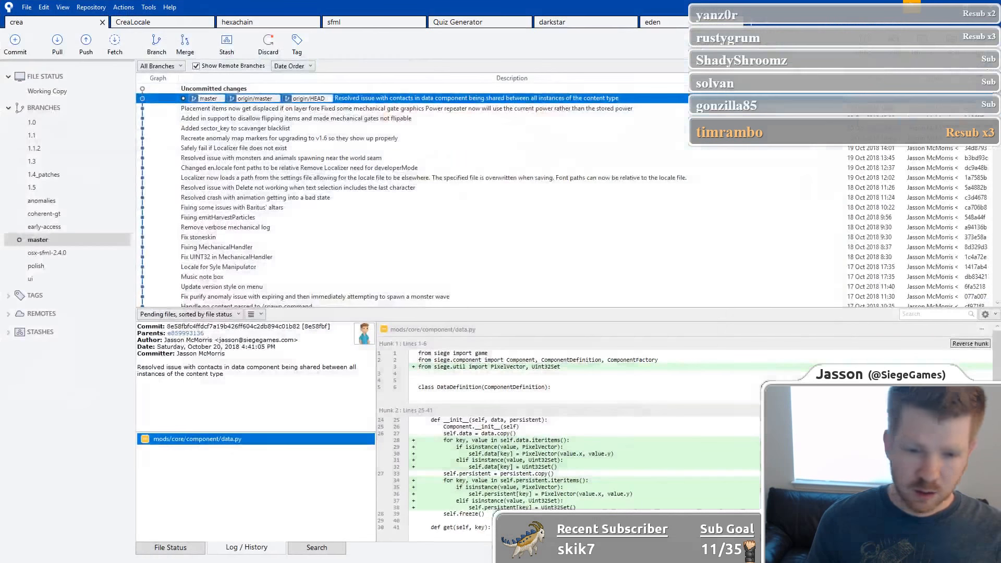
click(135, 22)
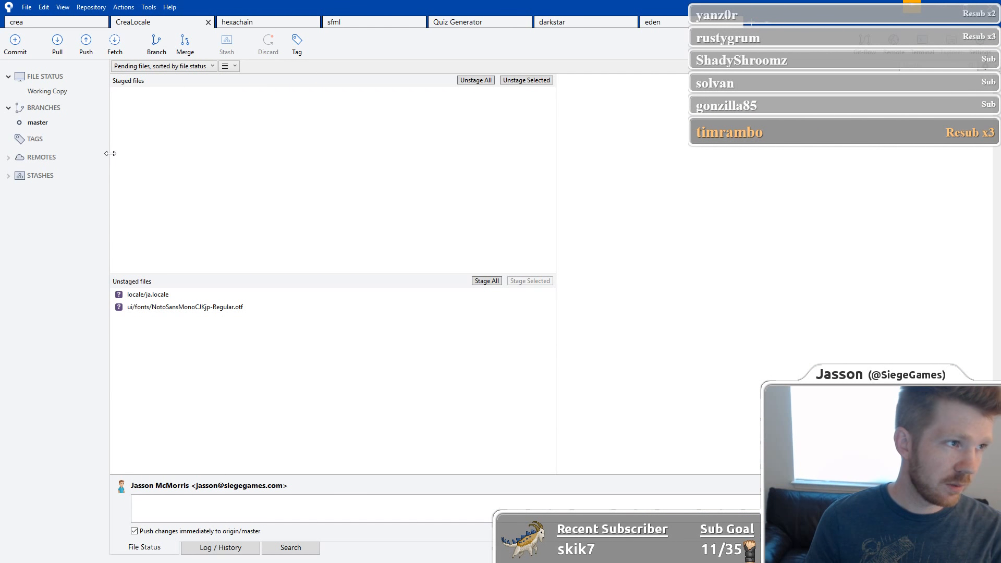
click(194, 296)
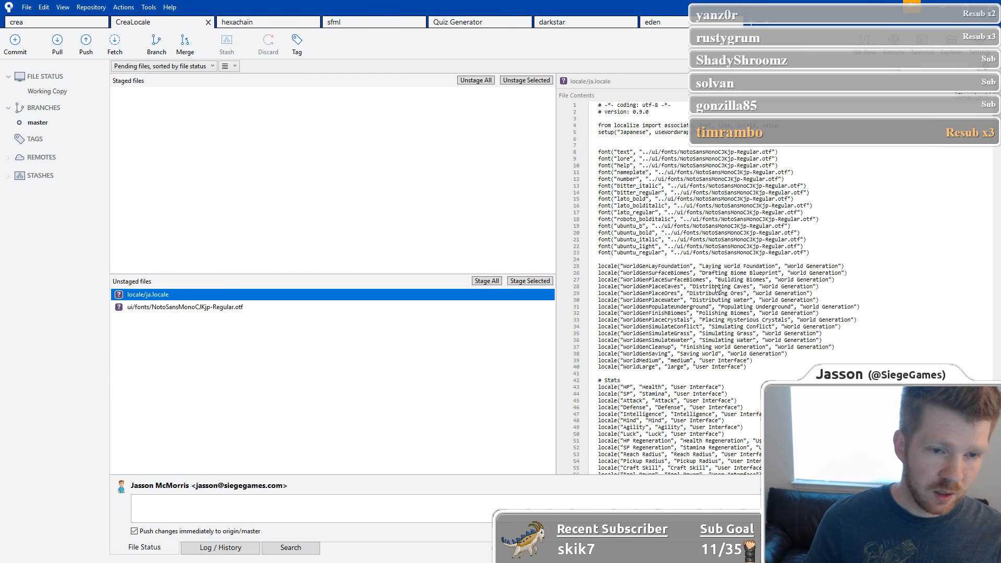
scroll(671, 208, down, 7)
scroll(672, 208, up, 7)
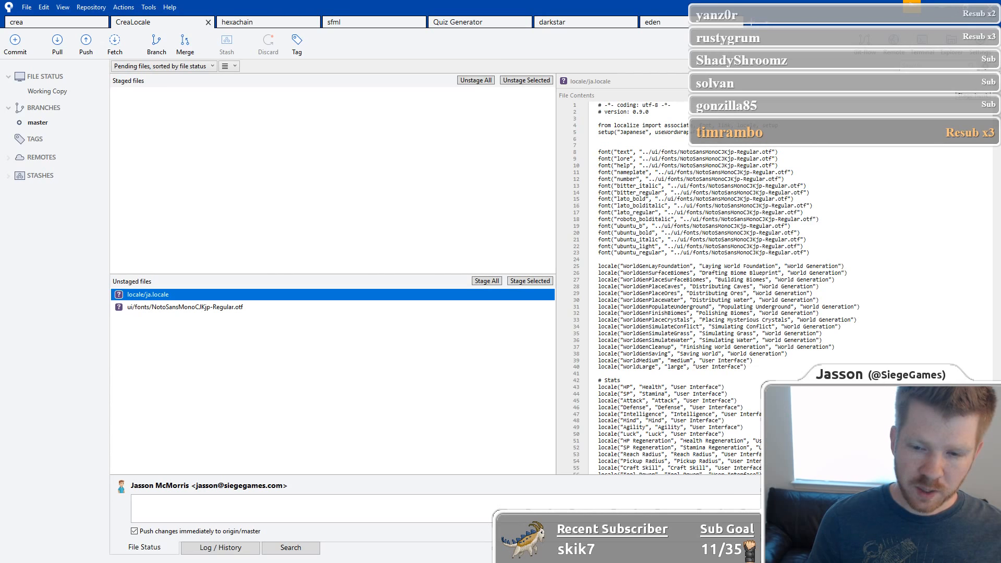
Return to the browser and review Crea's localization guide from Localizer Basics down to the Localization File section.
key(alt+Tab)
click(632, 364)
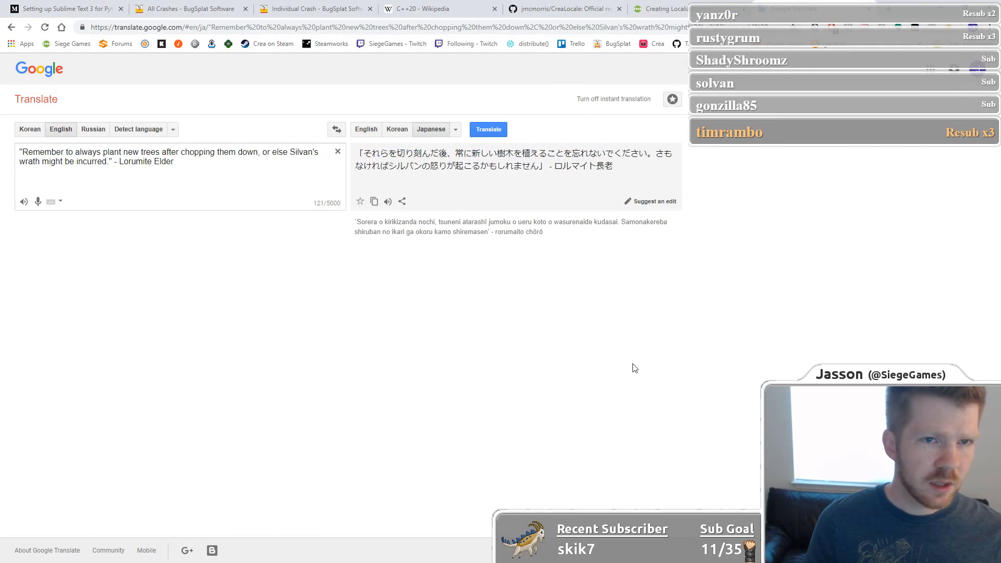
click(644, 6)
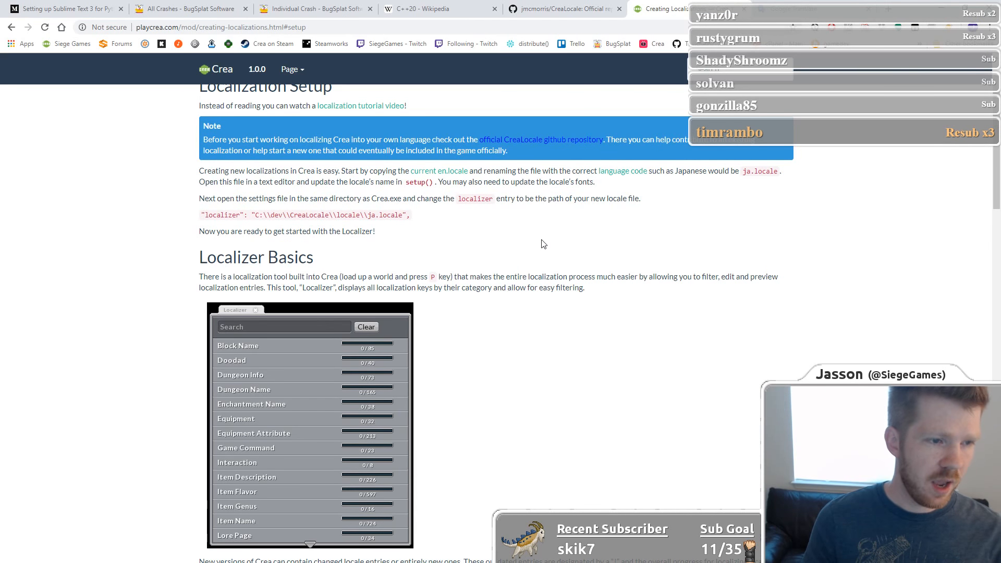
scroll(542, 242, down, 8)
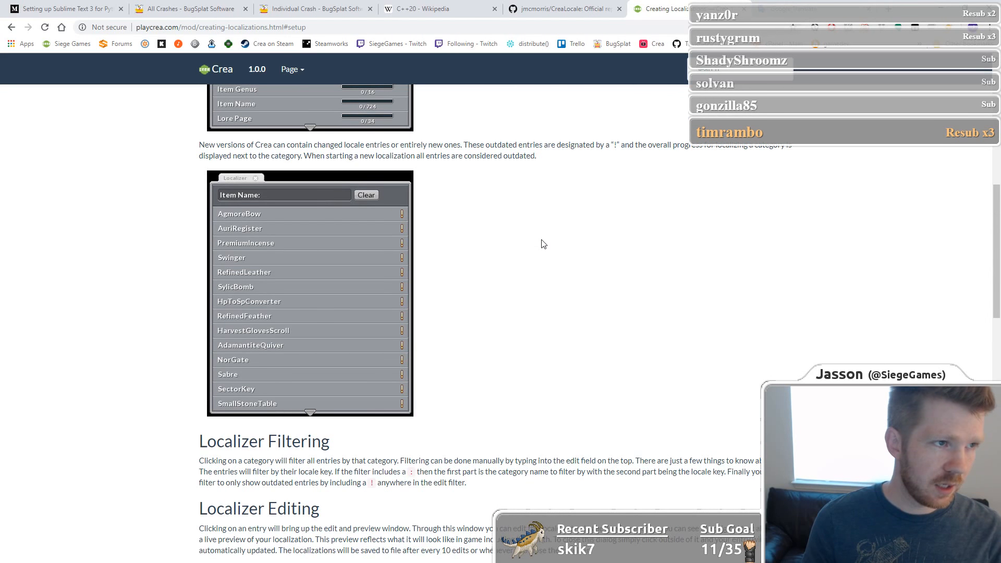
scroll(542, 240, down, 4)
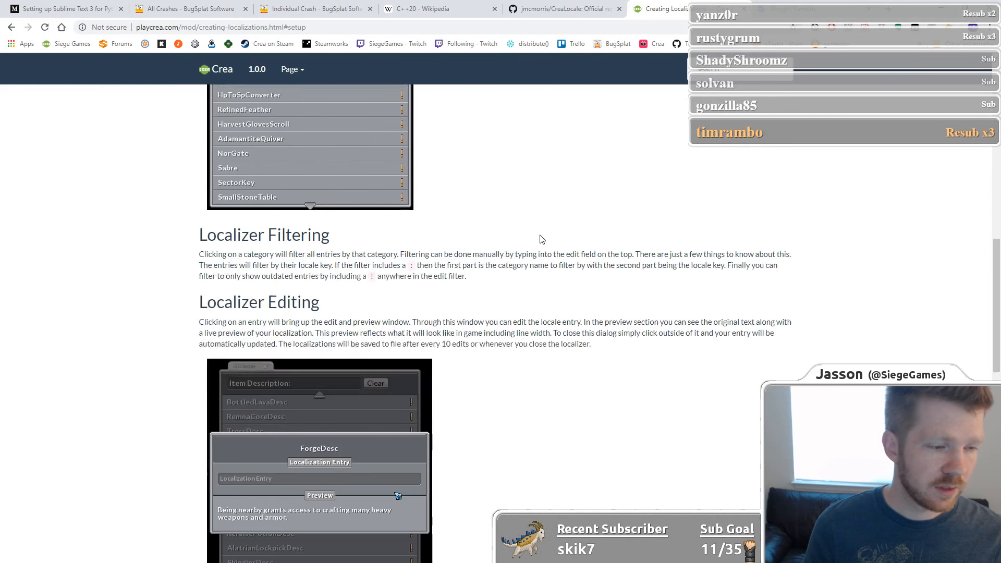
scroll(559, 255, down, 7)
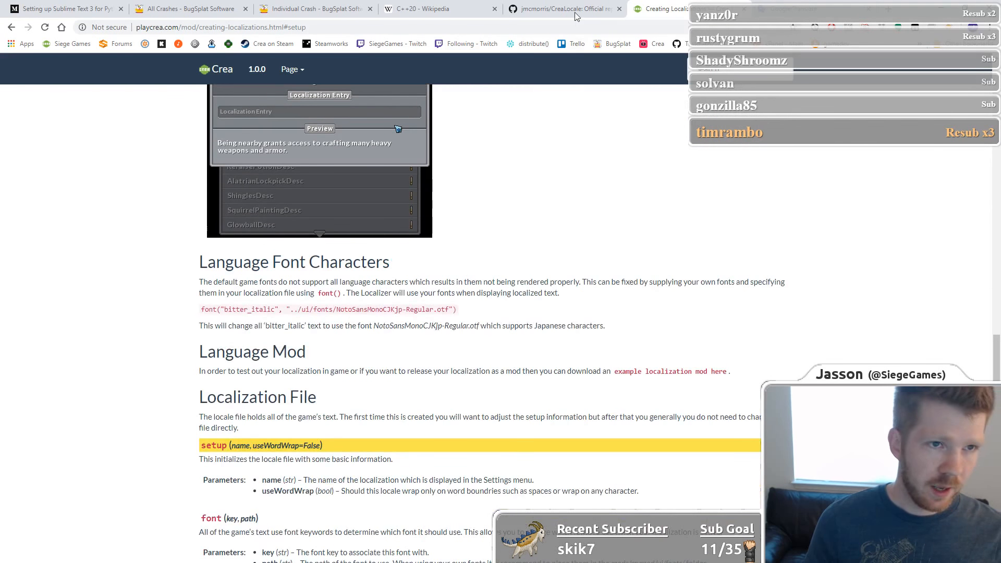
Open the CreaLocale GitHub page and read the README's contribution and Crea Updates sections.
key(ctrl+shift+Tab)
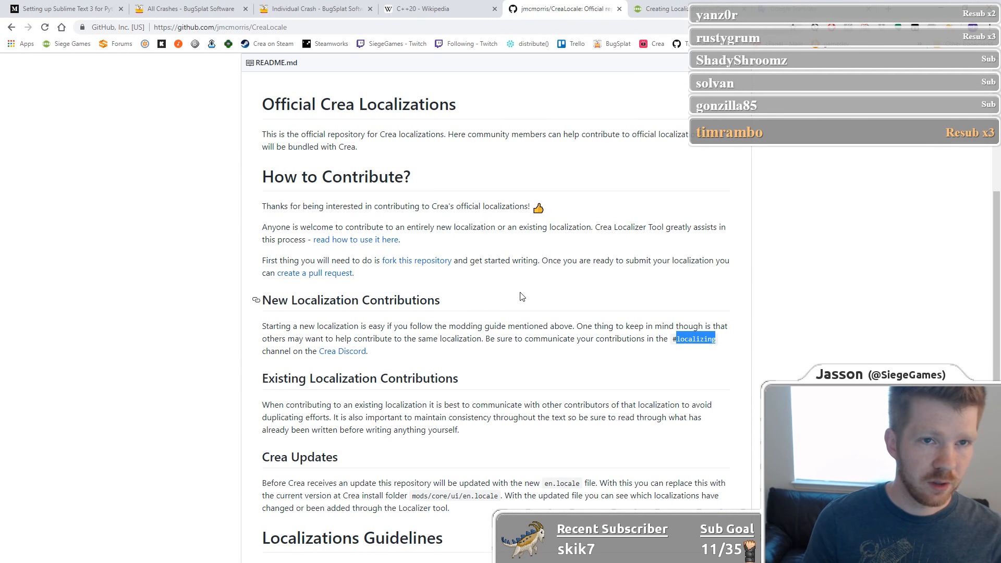
click(646, 257)
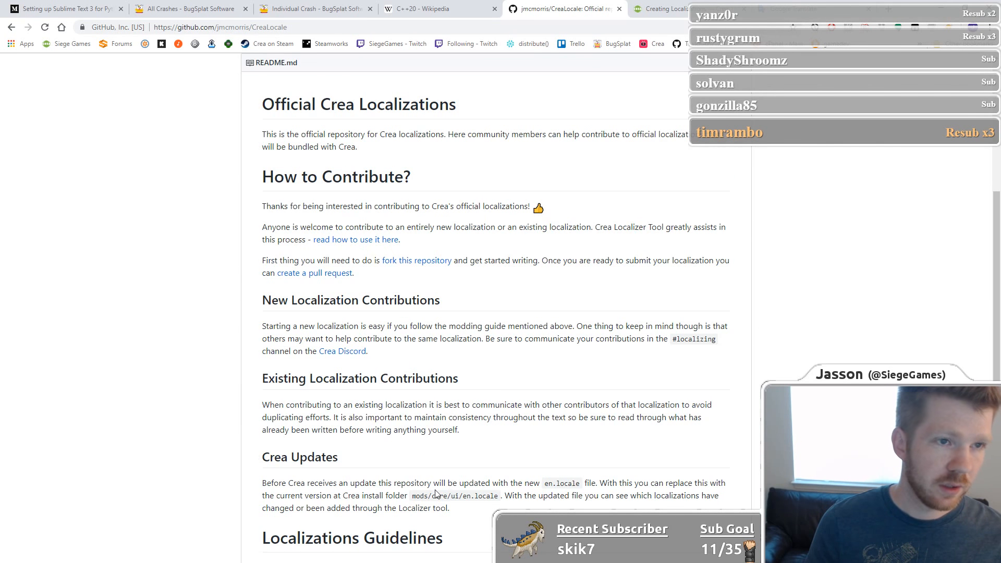
scroll(458, 439, down, 1)
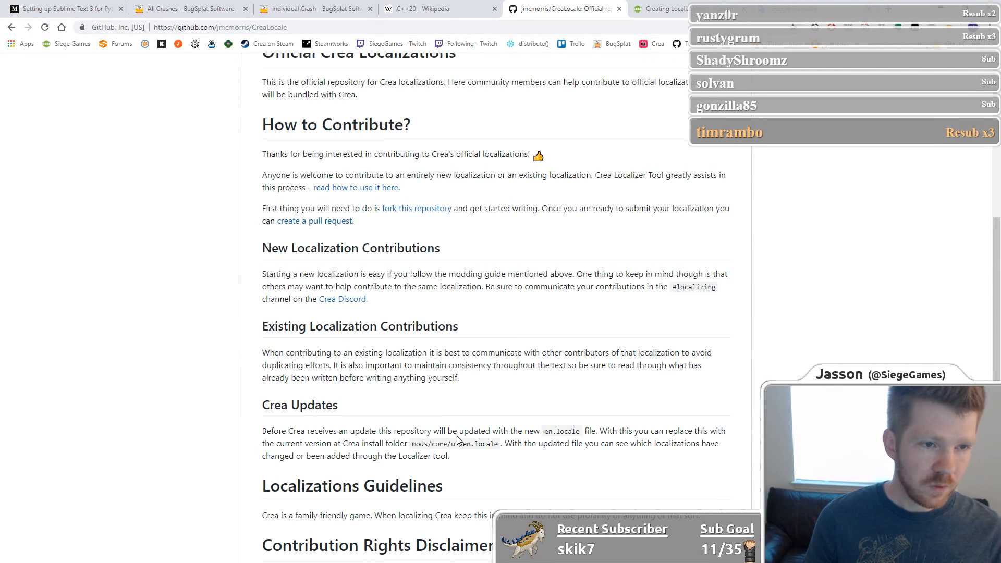